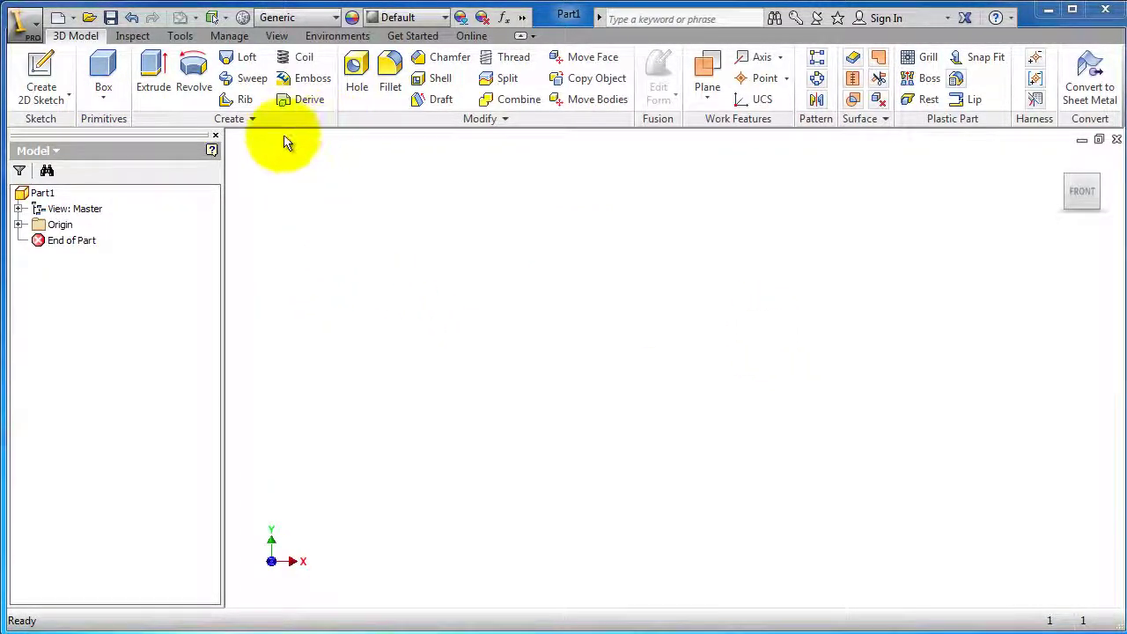
- Start a sketch on the horizontal XZ plane and draw a circle about 20.6 mm in diameter centred on the origin
{"action": "left_click", "coordinate": [39, 76]}
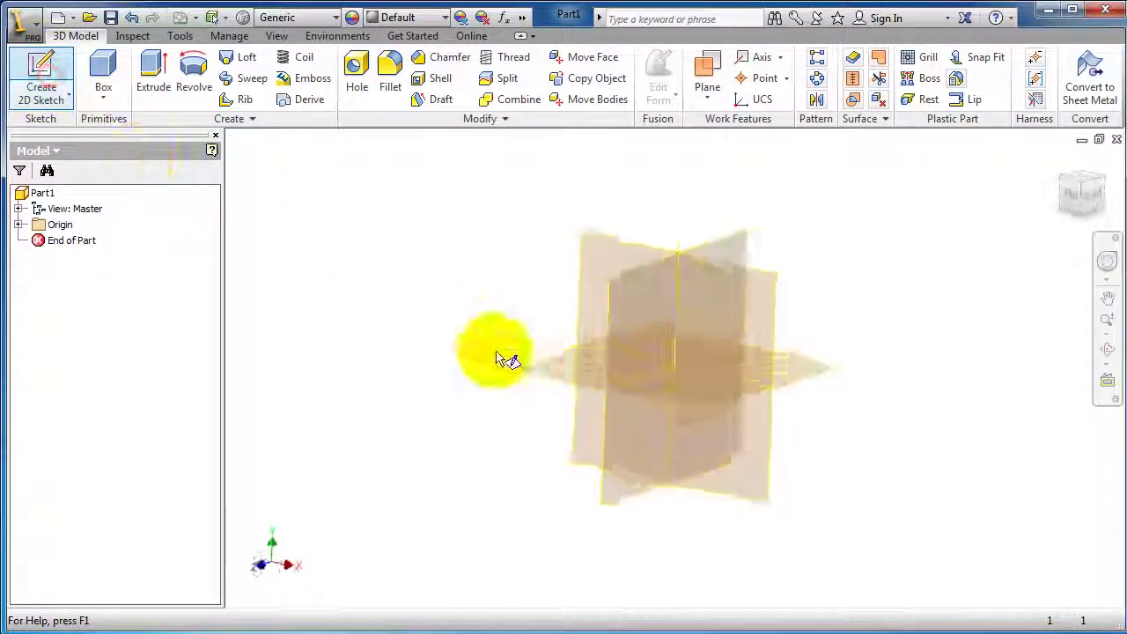
{"action": "left_click", "coordinate": [649, 403]}
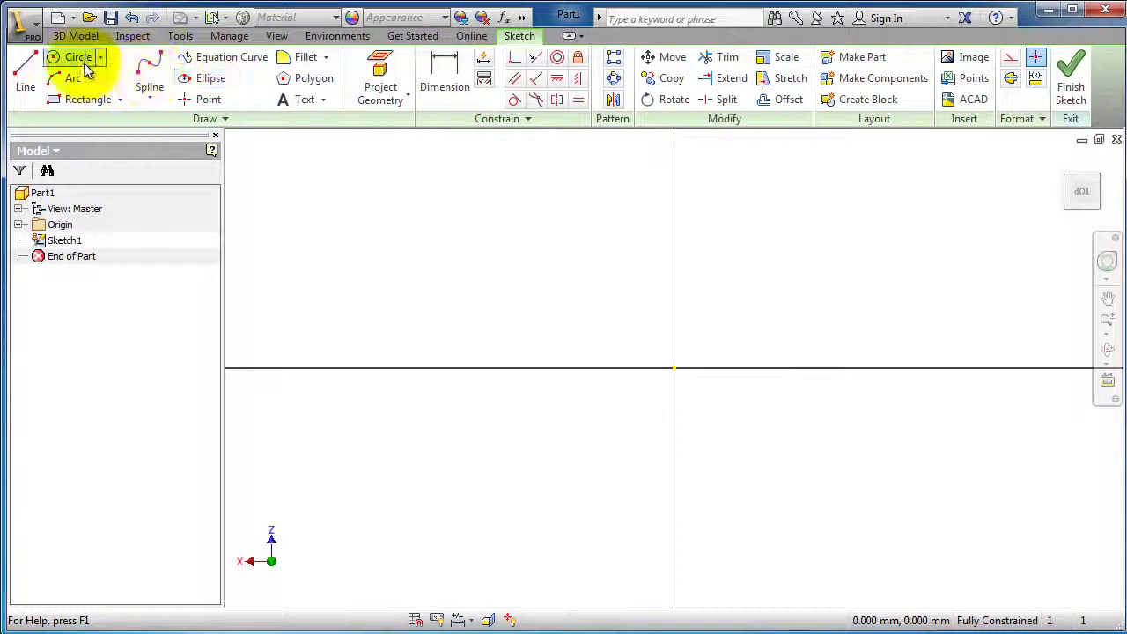
{"action": "left_click", "coordinate": [82, 58]}
{"action": "left_click", "coordinate": [675, 367]}
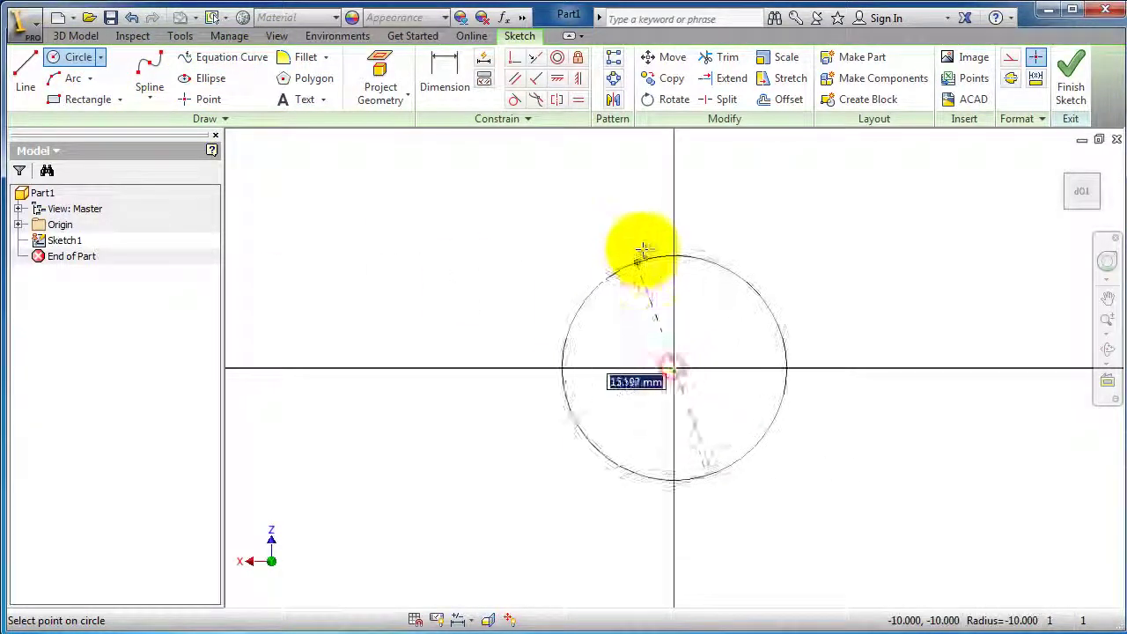
{"action": "left_click", "coordinate": [675, 226]}
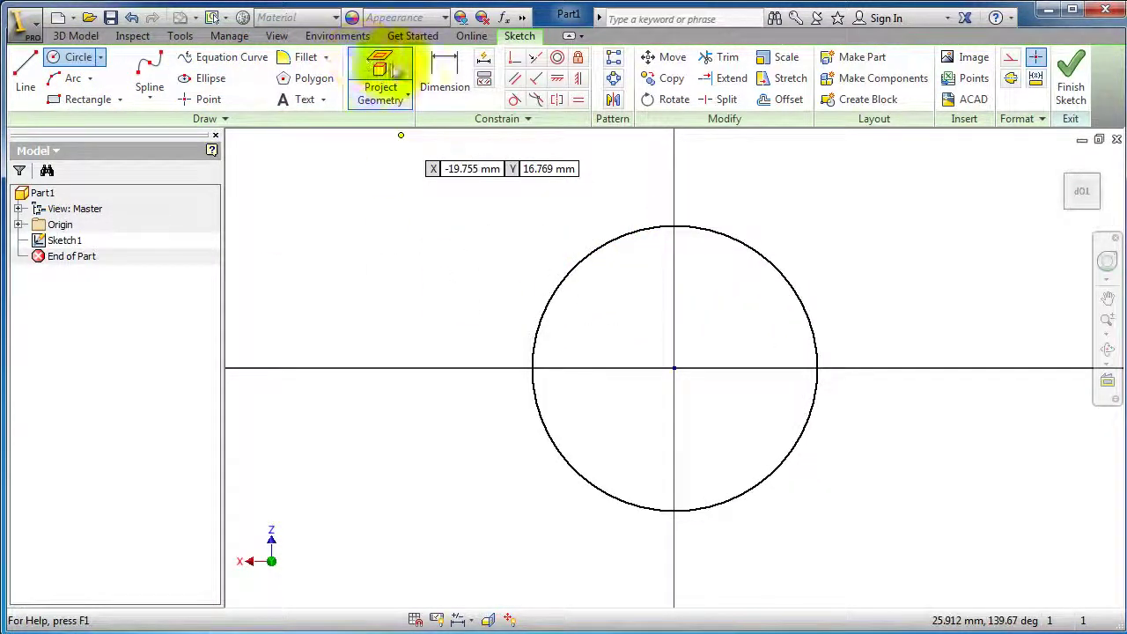
- Dimension the circle's diameter and set it to 50 mm
{"action": "left_click", "coordinate": [442, 70]}
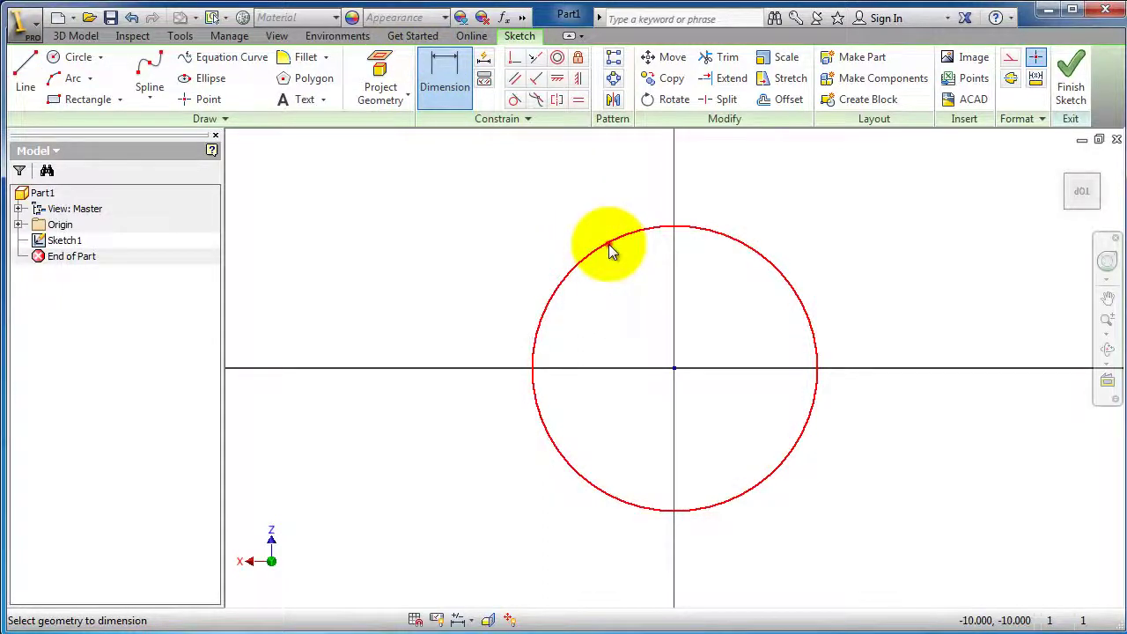
{"action": "left_click", "coordinate": [609, 244]}
{"action": "left_click", "coordinate": [491, 264]}
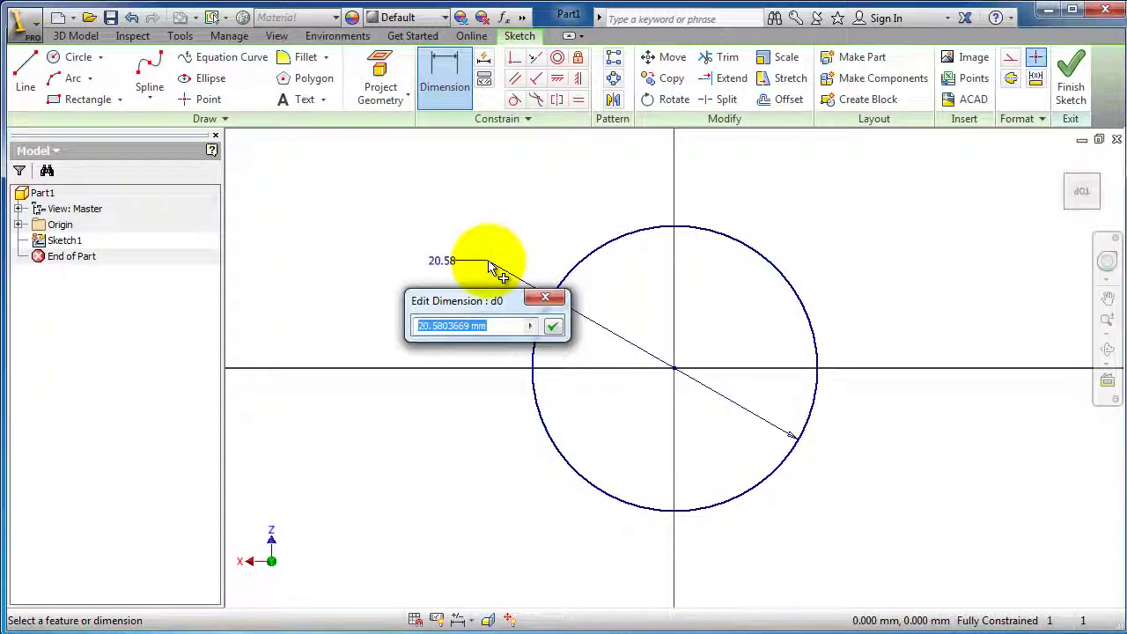
{"action": "key", "text": "Return"}
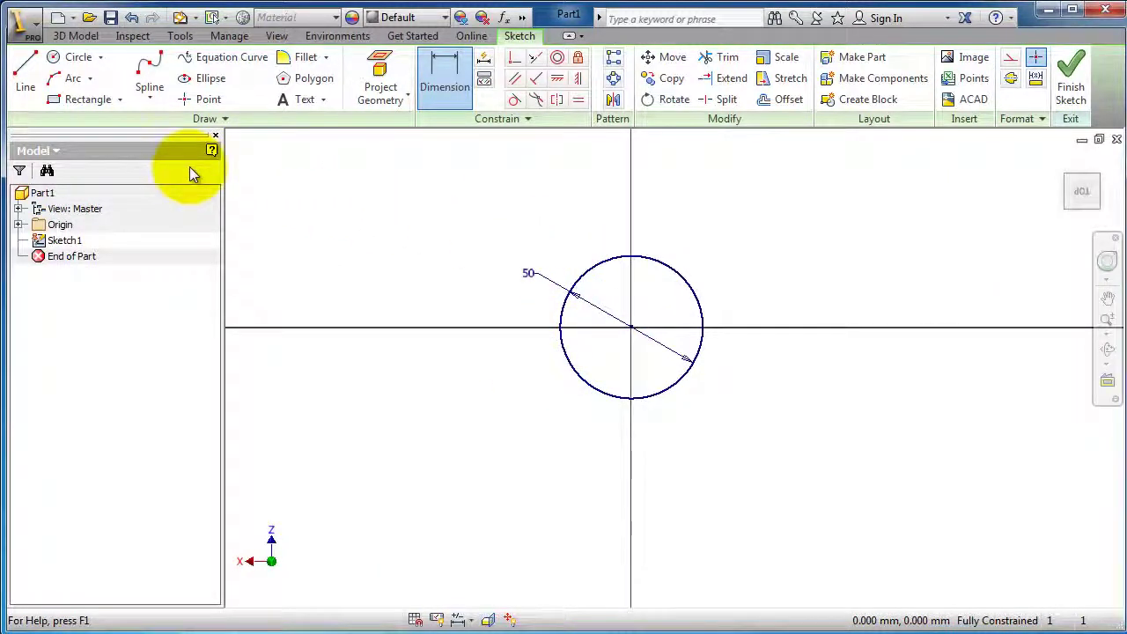
- Extrude the circular profile 100 mm upward as a solid
{"action": "left_click", "coordinate": [75, 35]}
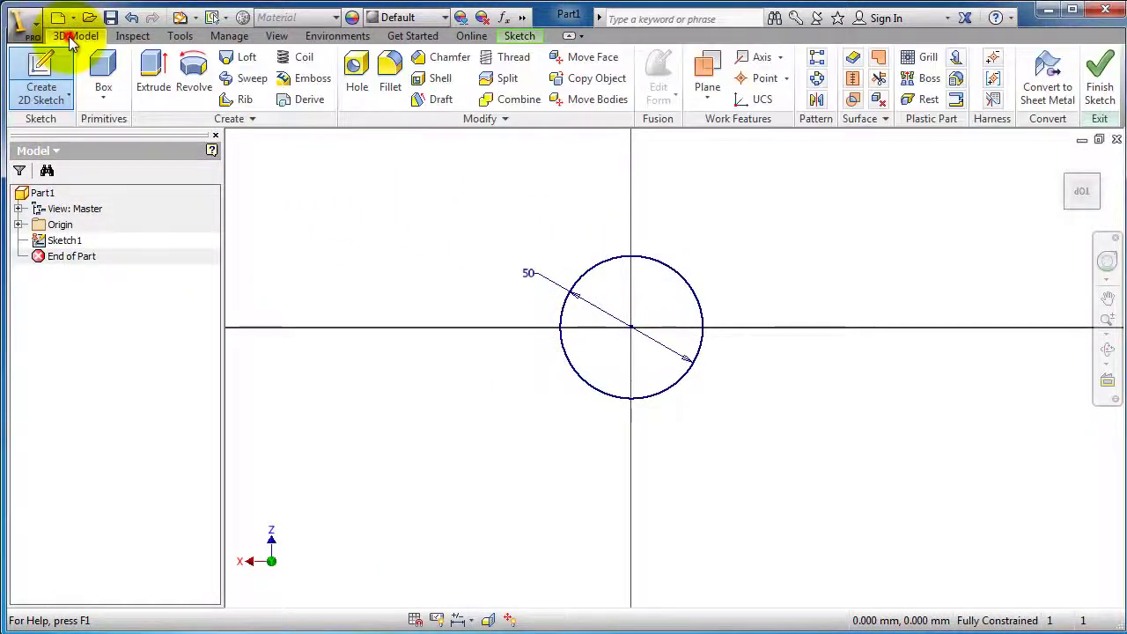
{"action": "left_click", "coordinate": [154, 75]}
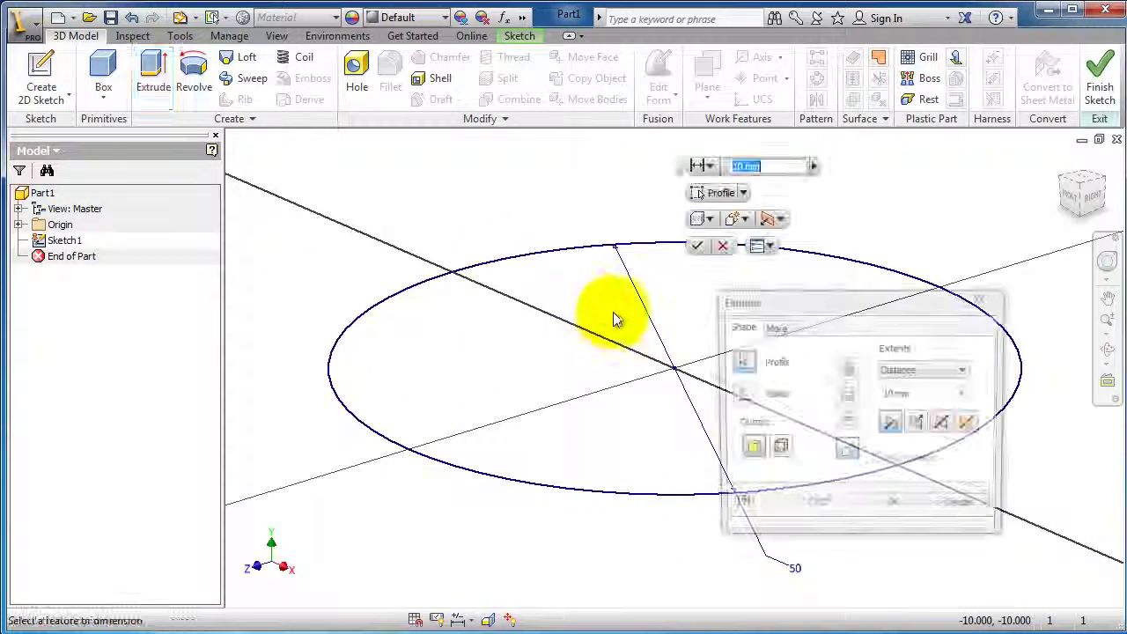
{"action": "left_click", "coordinate": [925, 394]}
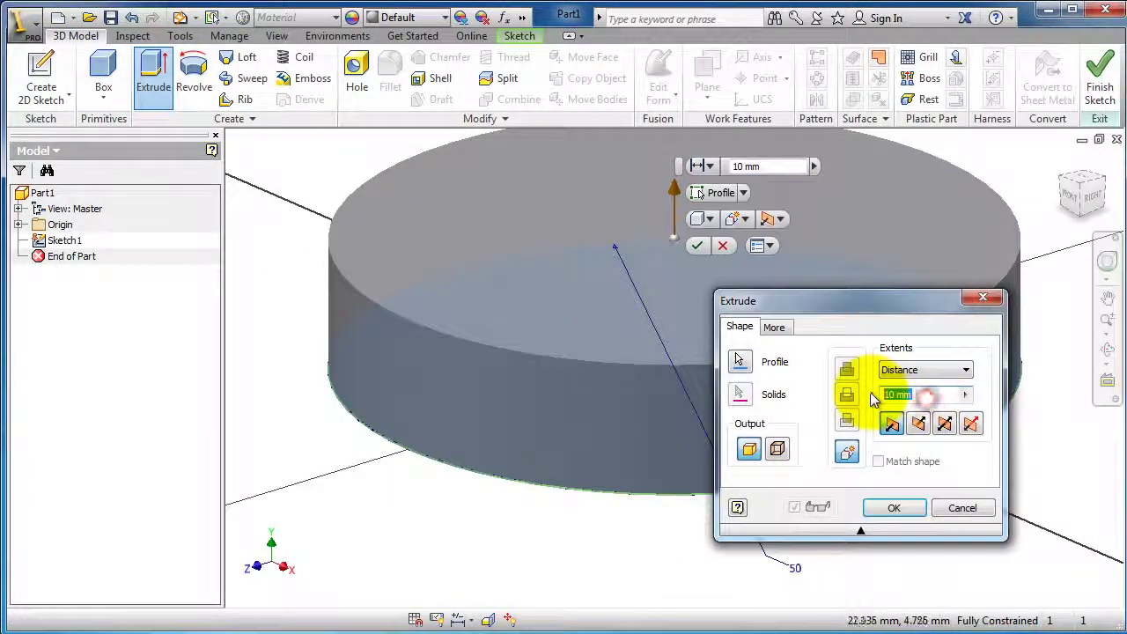
{"action": "type", "text": "100"}
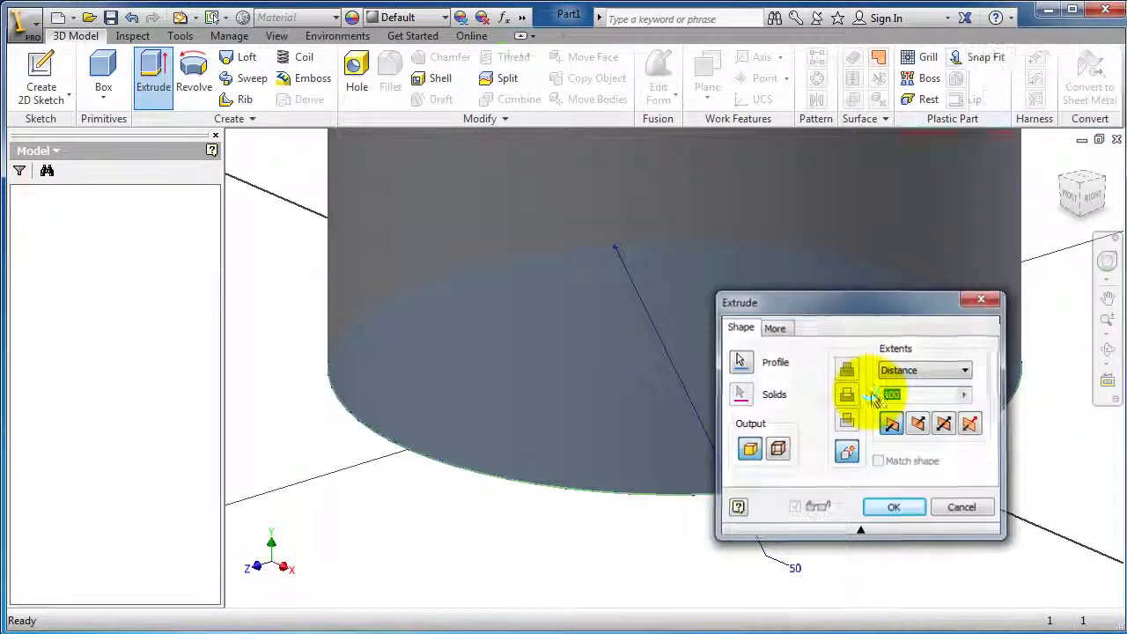
{"action": "key", "text": "Return"}
- Start a new sketch on the cylinder's top face
{"action": "key", "text": "F2"}
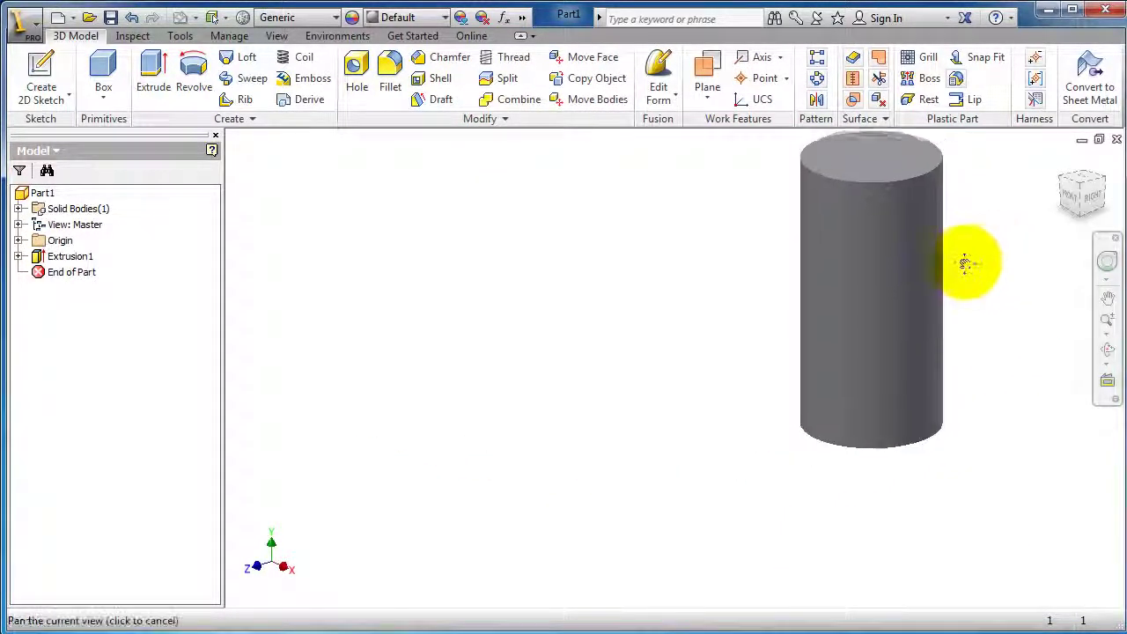
{"action": "left_click_drag", "start_coordinate": [963, 261], "coordinate": [769, 352]}
{"action": "key", "text": "Escape"}
{"action": "scroll", "coordinate": [771, 352], "scroll_direction": "down", "scroll_amount": 3}
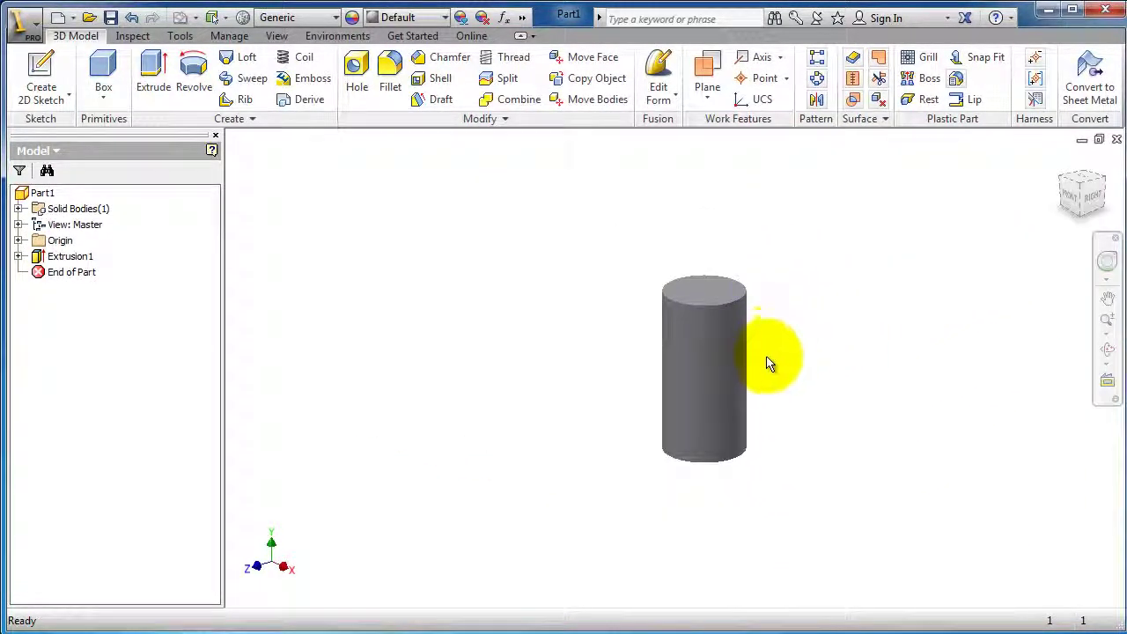
{"action": "scroll", "coordinate": [768, 365], "scroll_direction": "up", "scroll_amount": 3}
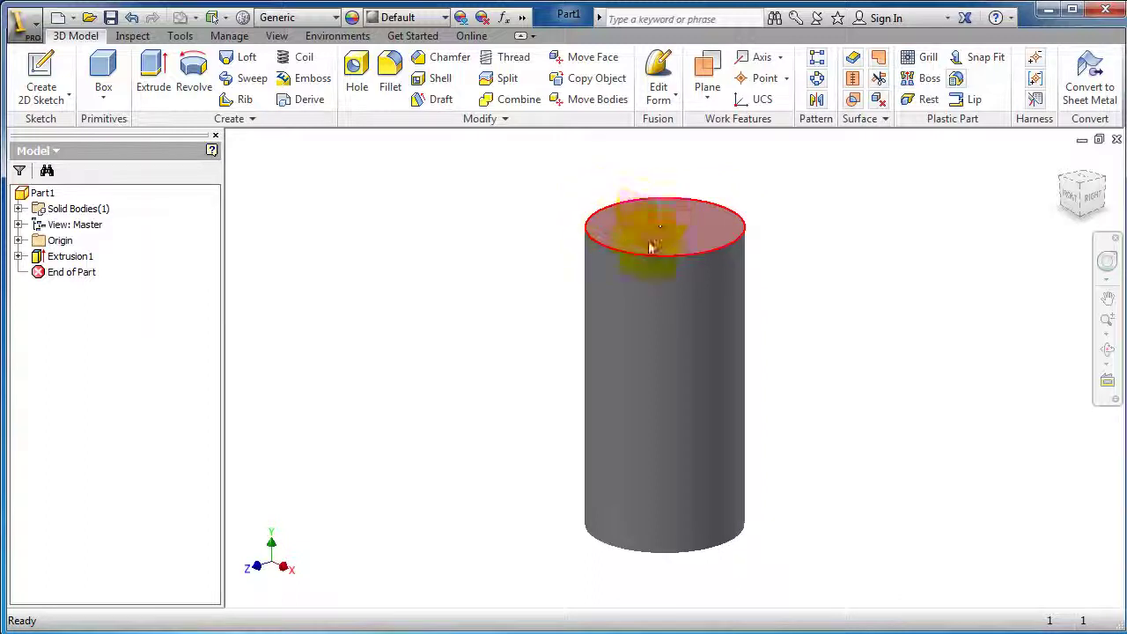
{"action": "left_click", "coordinate": [715, 245]}
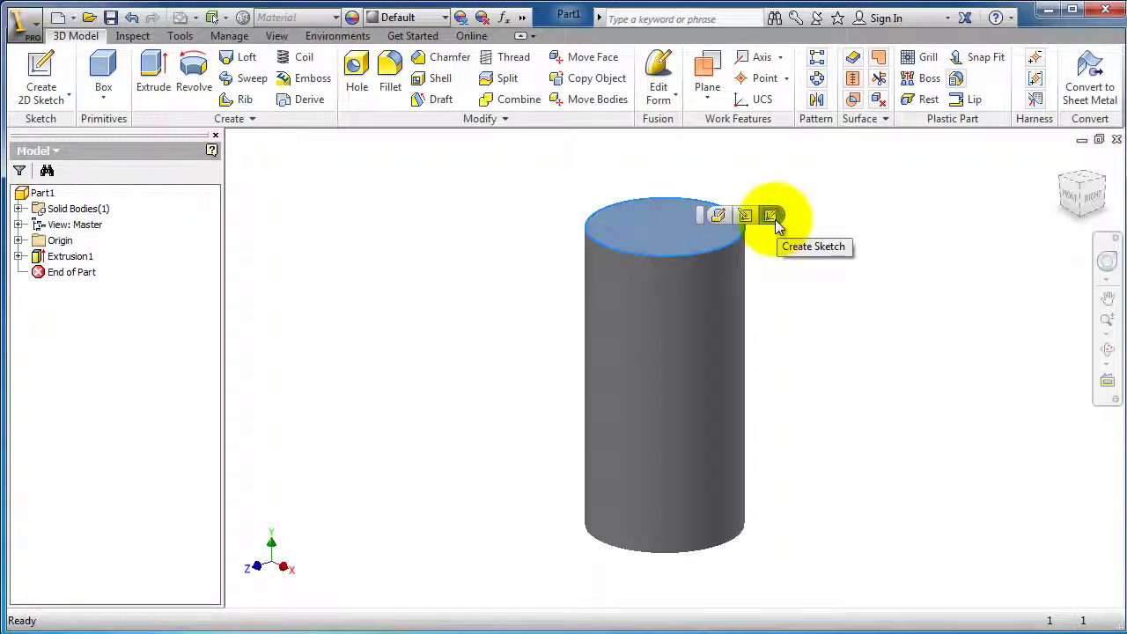
{"action": "left_click", "coordinate": [772, 216]}
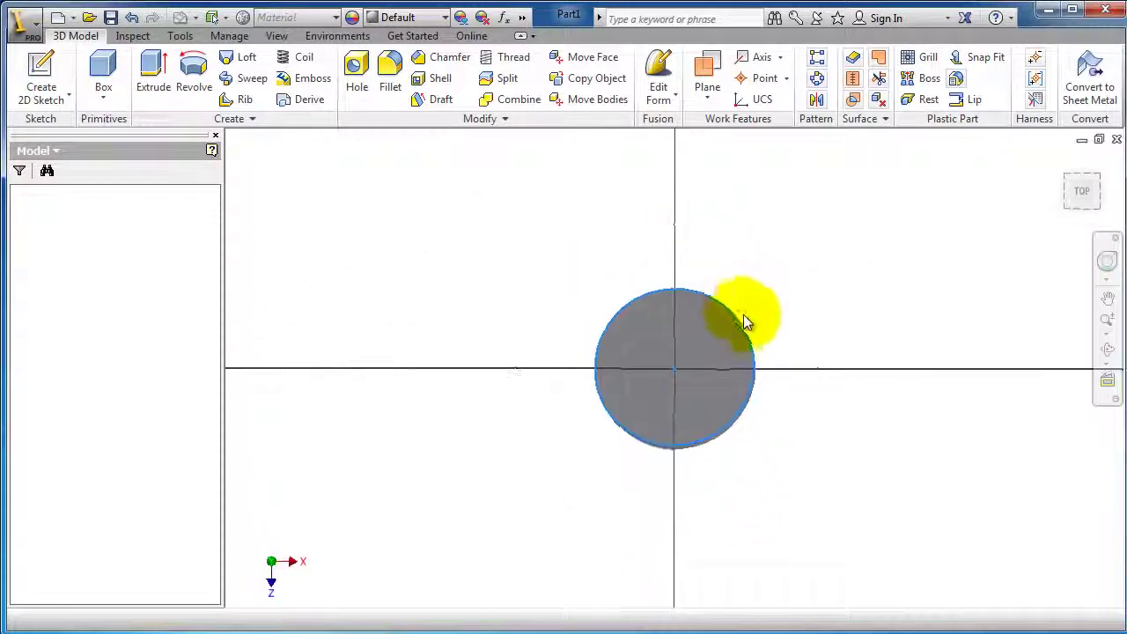
- Offset the top face's projected circular edge inward by about 1.09 mm
{"action": "scroll", "coordinate": [749, 388], "scroll_direction": "up", "scroll_amount": 4}
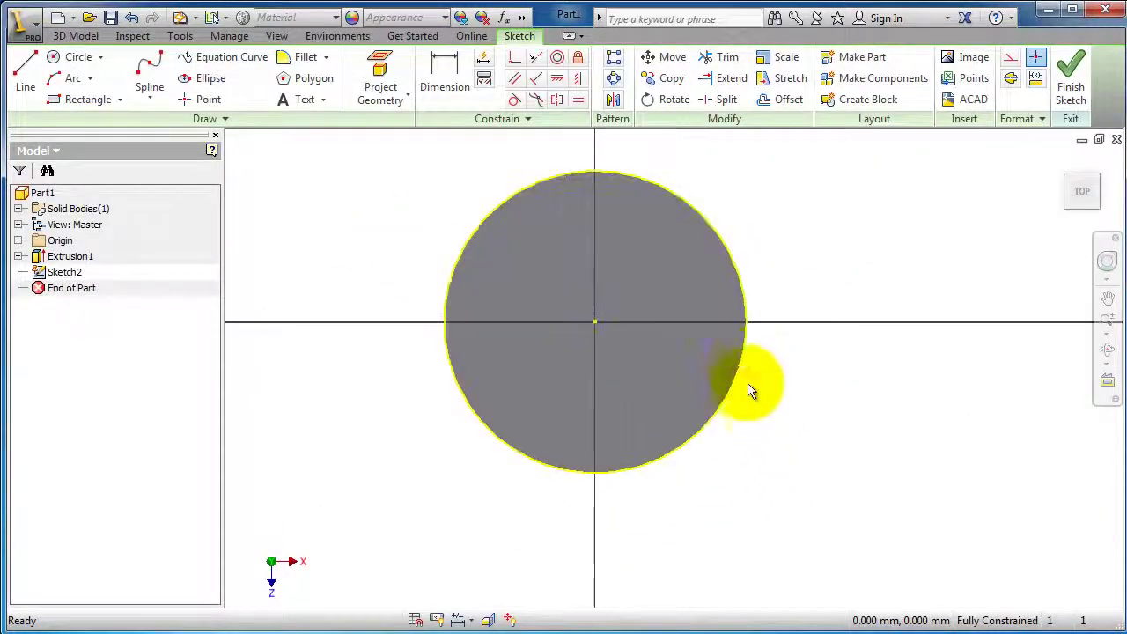
{"action": "middle_click_drag", "start_coordinate": [772, 239], "coordinate": [910, 270]}
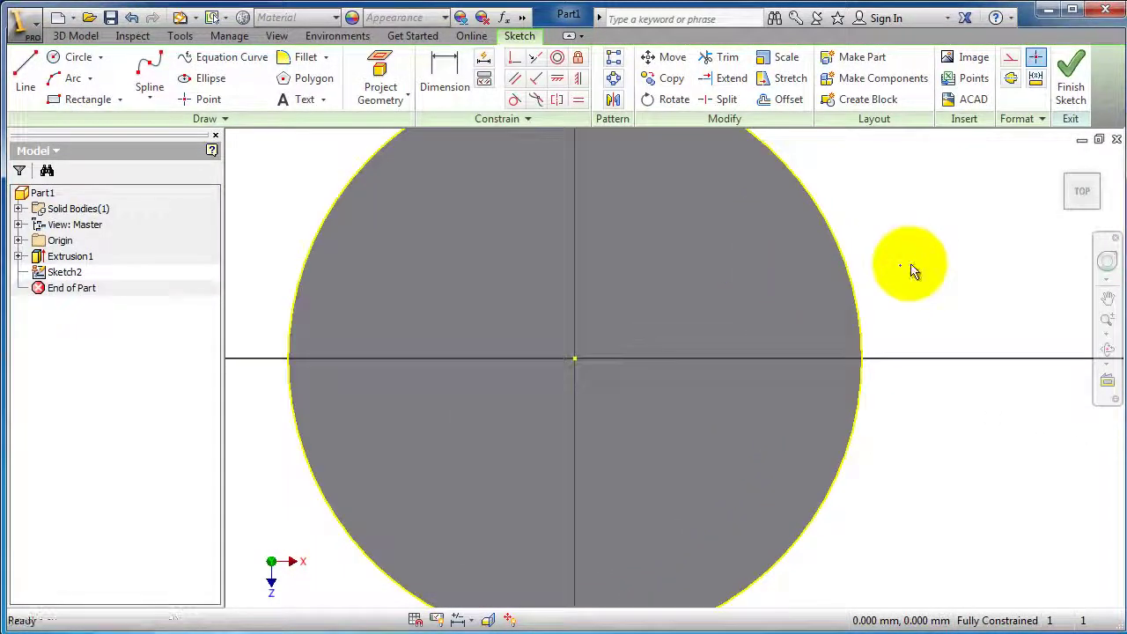
{"action": "scroll", "coordinate": [911, 270], "scroll_direction": "down", "scroll_amount": 2}
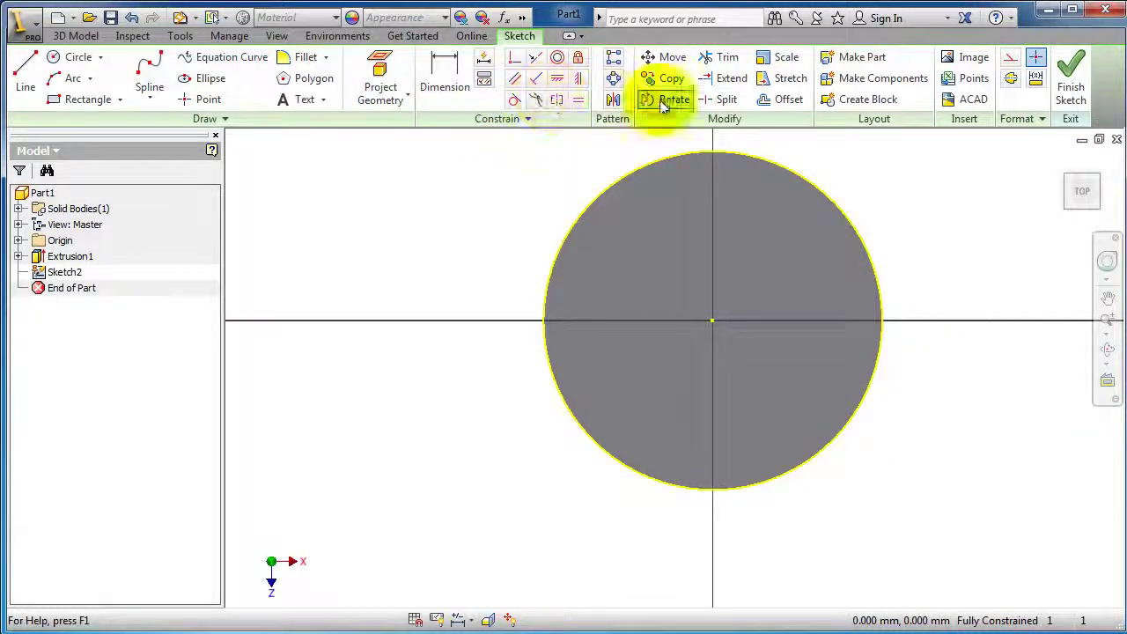
{"action": "left_click", "coordinate": [786, 100]}
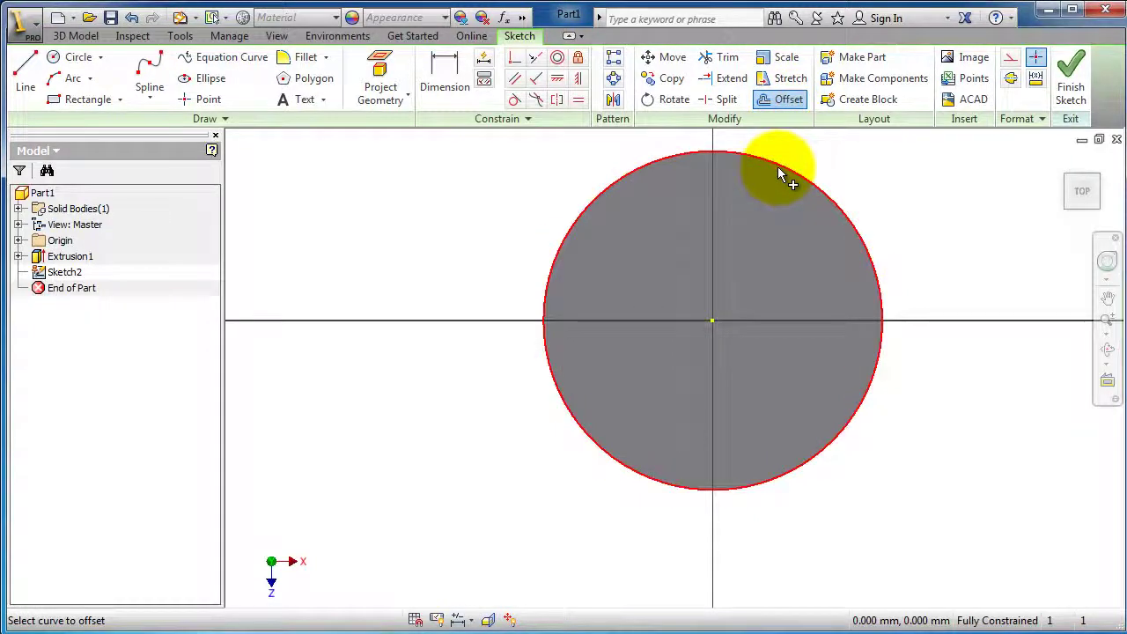
{"action": "left_click", "coordinate": [779, 170]}
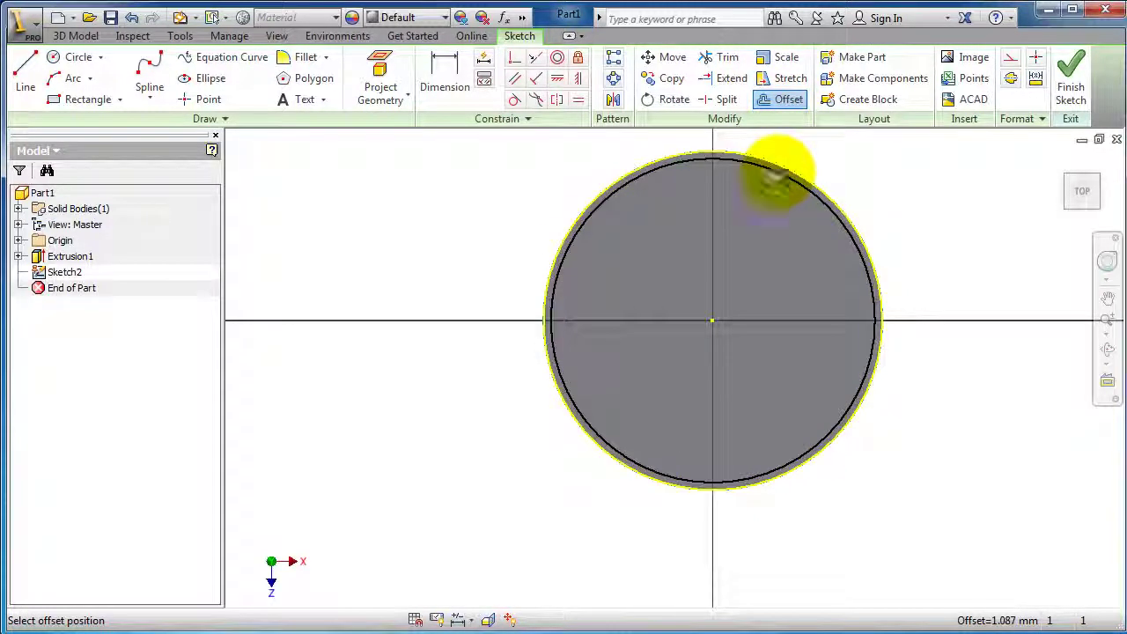
{"action": "left_click", "coordinate": [777, 175]}
- Dimension the gap between the outer edge and the offset circle and set it to 1 mm
{"action": "left_click", "coordinate": [460, 85]}
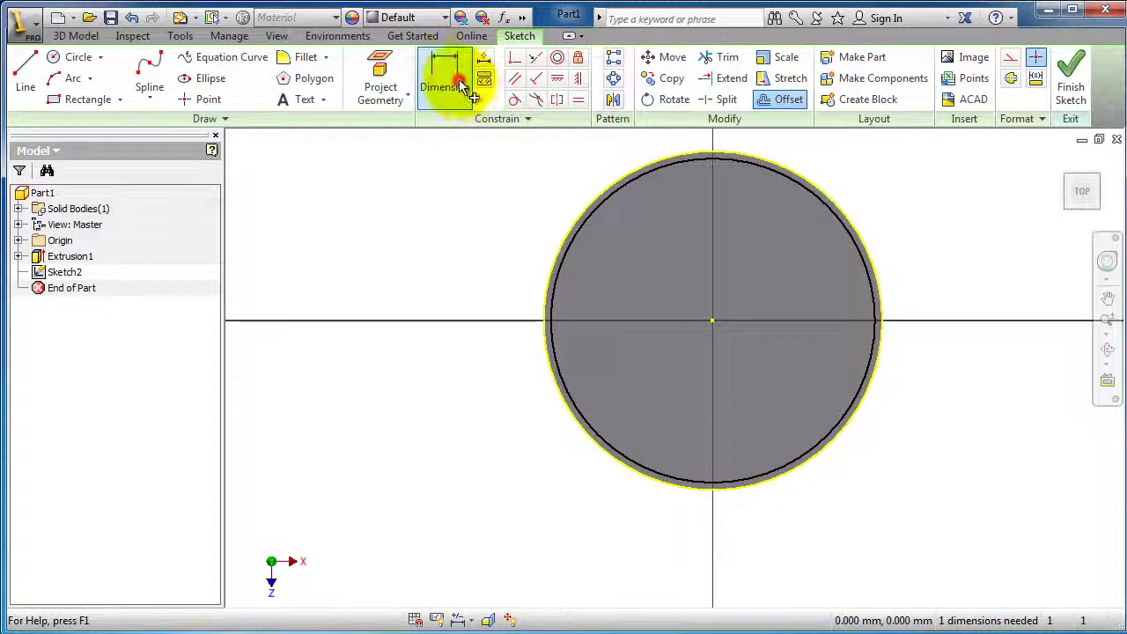
{"action": "left_click", "coordinate": [608, 198]}
{"action": "left_click", "coordinate": [484, 217]}
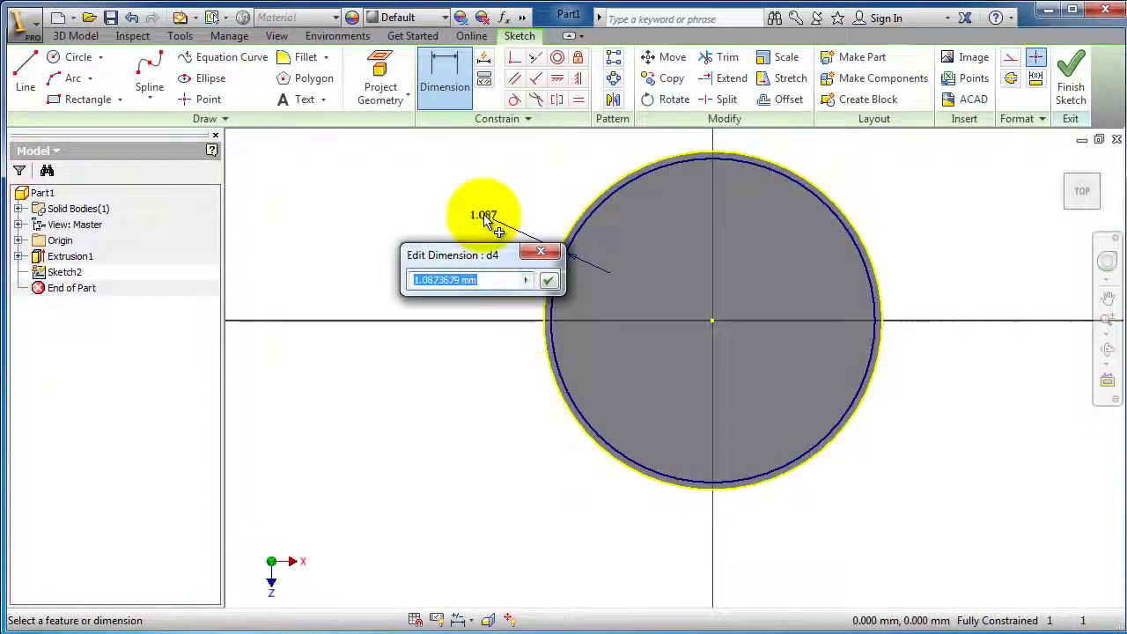
{"action": "type", "text": "1"}
{"action": "key", "text": "Return"}
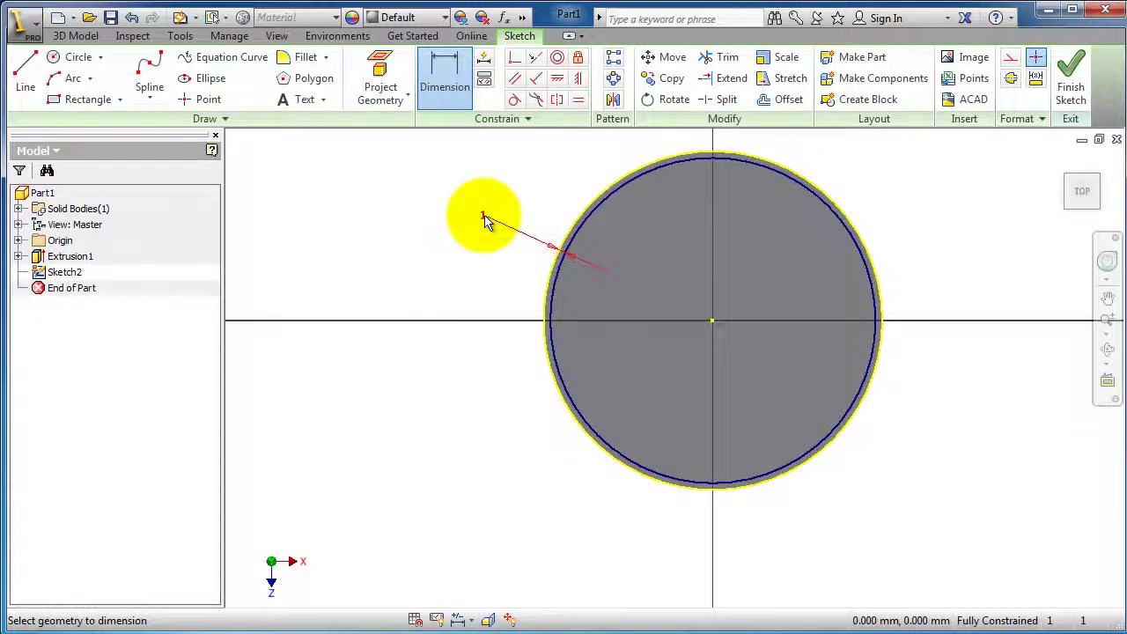
- Extrude the thin ring between the two circles as a cut 10 mm down into the cylinder
{"action": "scroll", "coordinate": [854, 251], "scroll_direction": "up", "scroll_amount": 3}
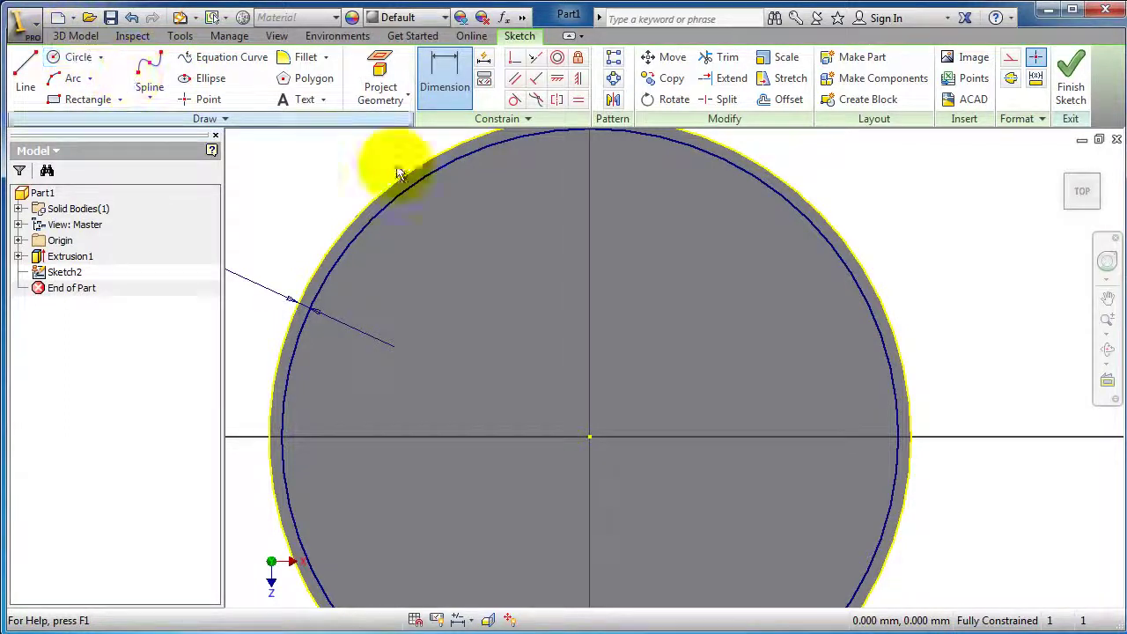
{"action": "middle_click_drag", "start_coordinate": [888, 249], "coordinate": [897, 229]}
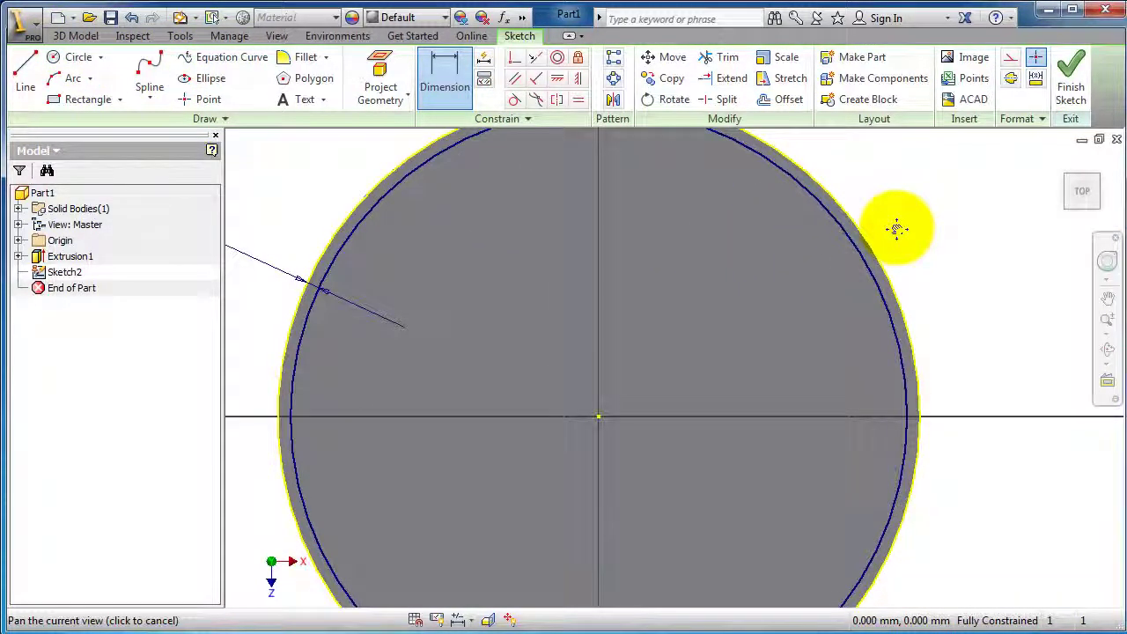
{"action": "left_click", "coordinate": [72, 37]}
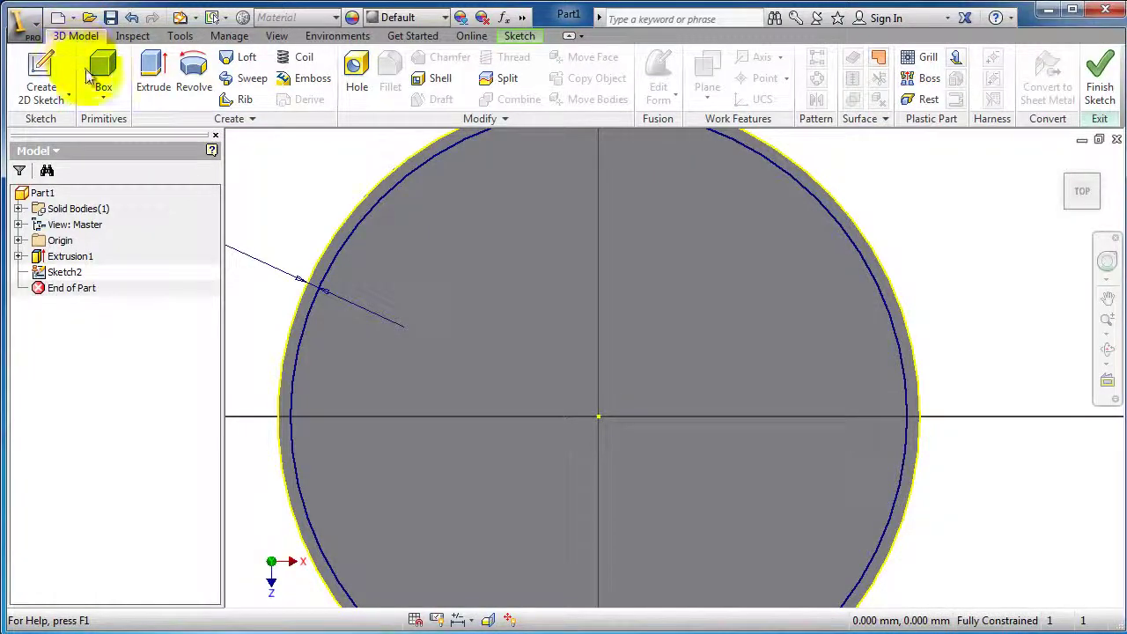
{"action": "left_click", "coordinate": [149, 70]}
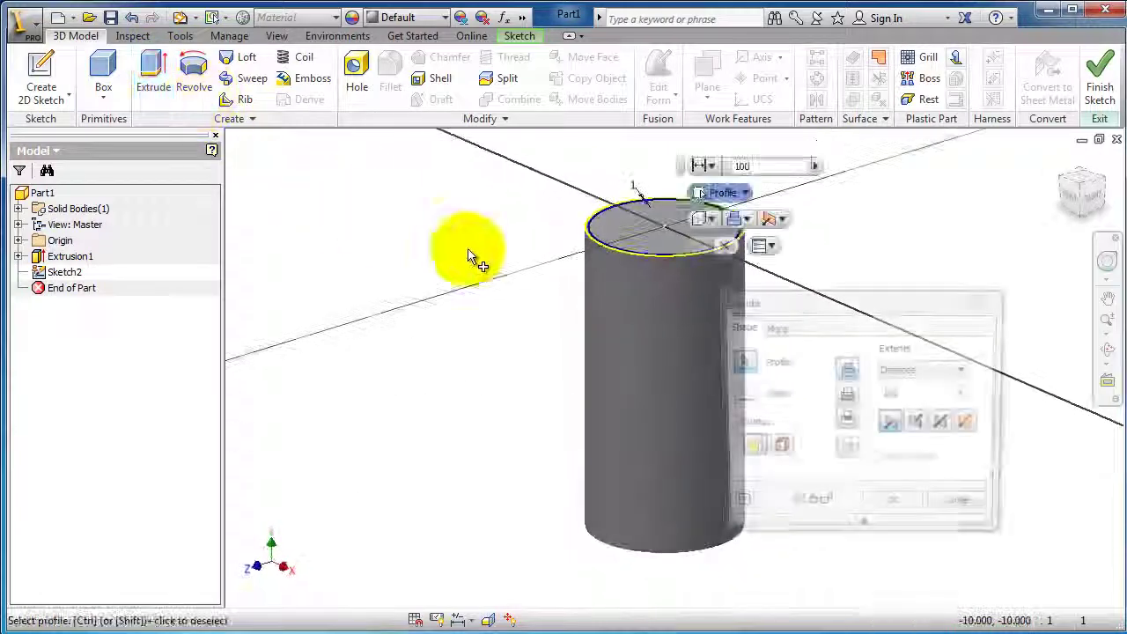
{"action": "scroll", "coordinate": [589, 264], "scroll_direction": "up", "scroll_amount": 5}
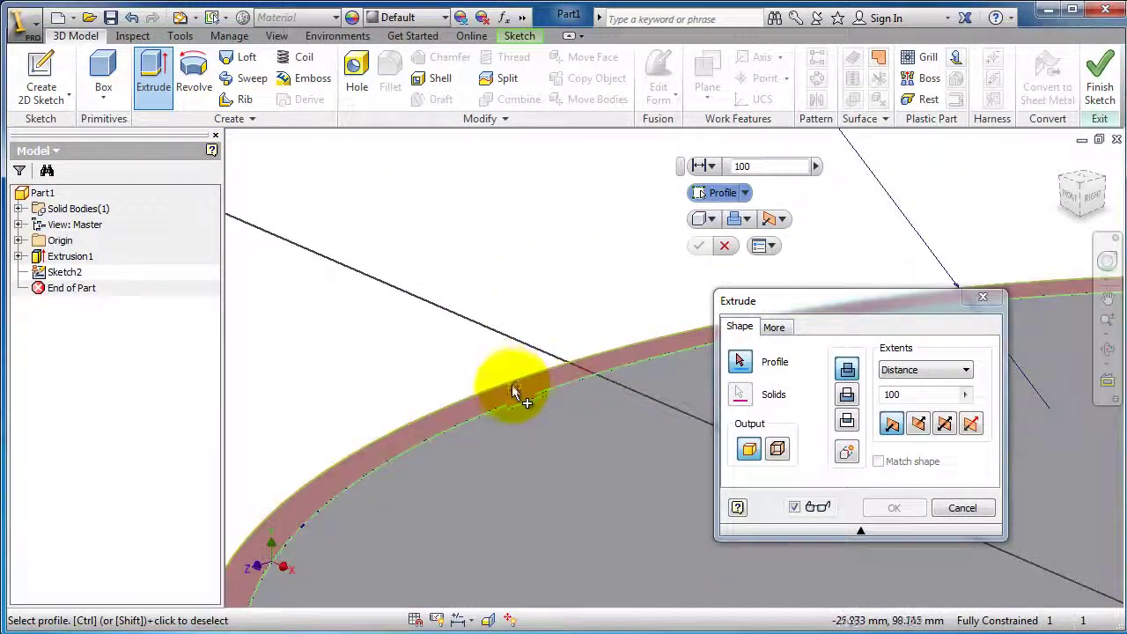
{"action": "left_click", "coordinate": [515, 388]}
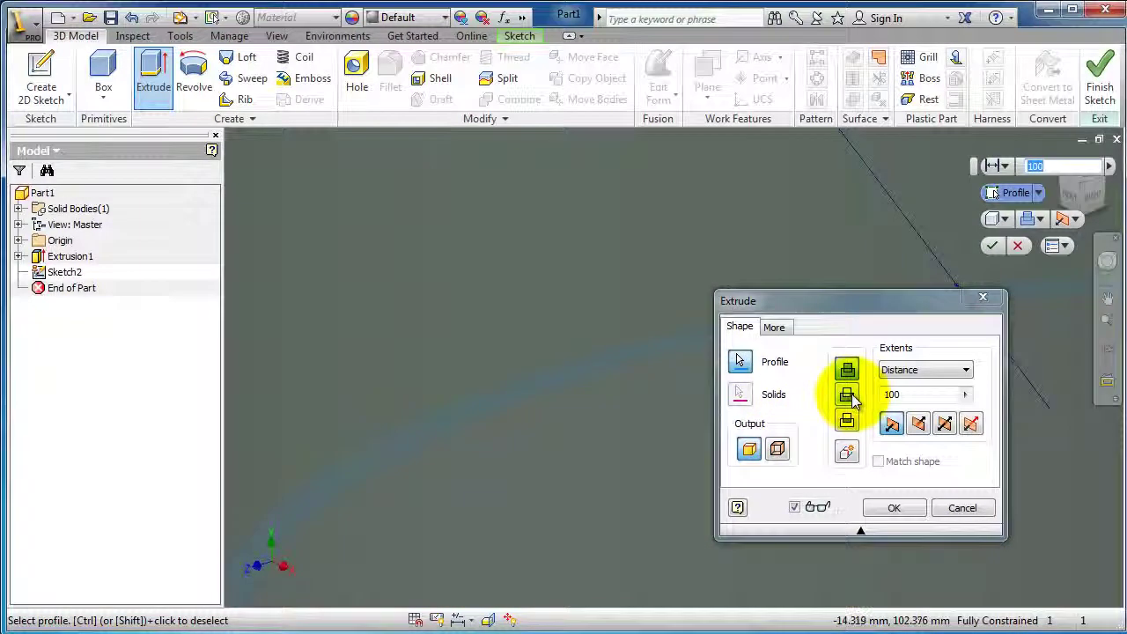
{"action": "left_click", "coordinate": [847, 395]}
{"action": "middle_click_drag", "start_coordinate": [740, 225], "coordinate": [654, 199]}
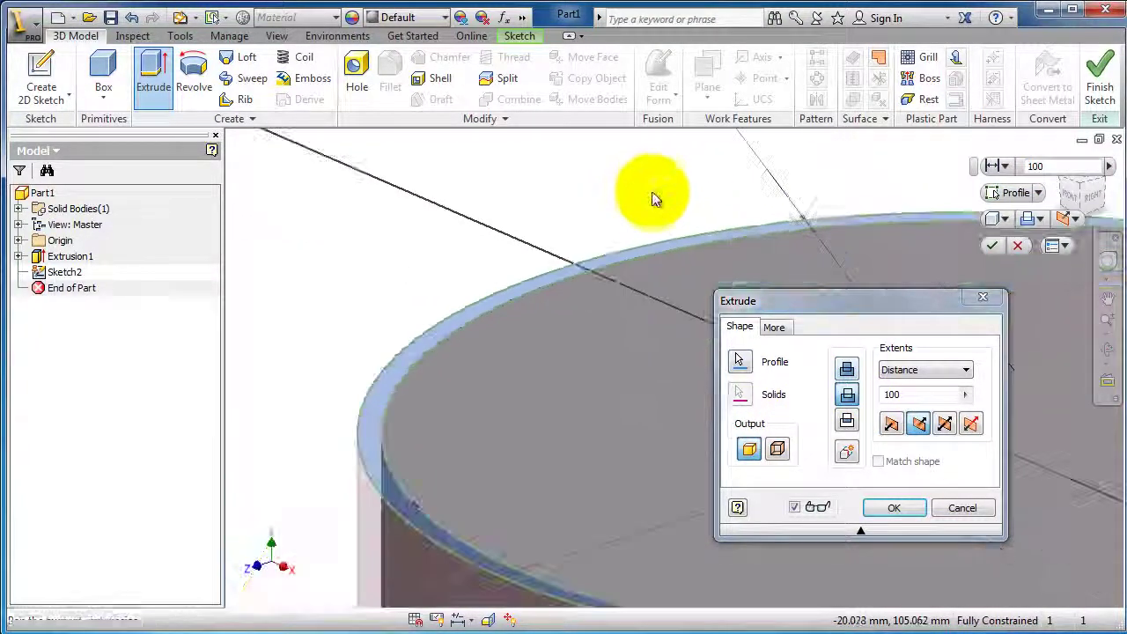
{"action": "scroll", "coordinate": [725, 238], "scroll_direction": "down", "scroll_amount": 2}
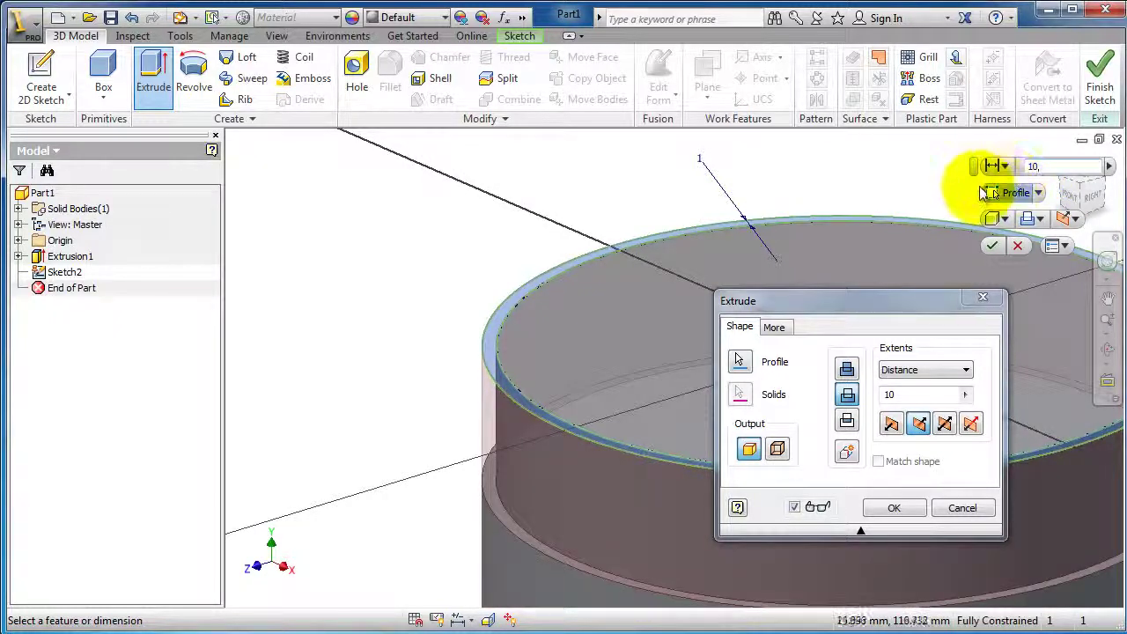
{"action": "mouse_move", "coordinate": [390, 304]}
{"action": "middle_mouse_down"}
{"action": "mouse_move", "coordinate": [323, 202]}
{"action": "mouse_move", "coordinate": [302, 206]}
{"action": "mouse_move", "coordinate": [396, 296]}
{"action": "middle_mouse_up"}
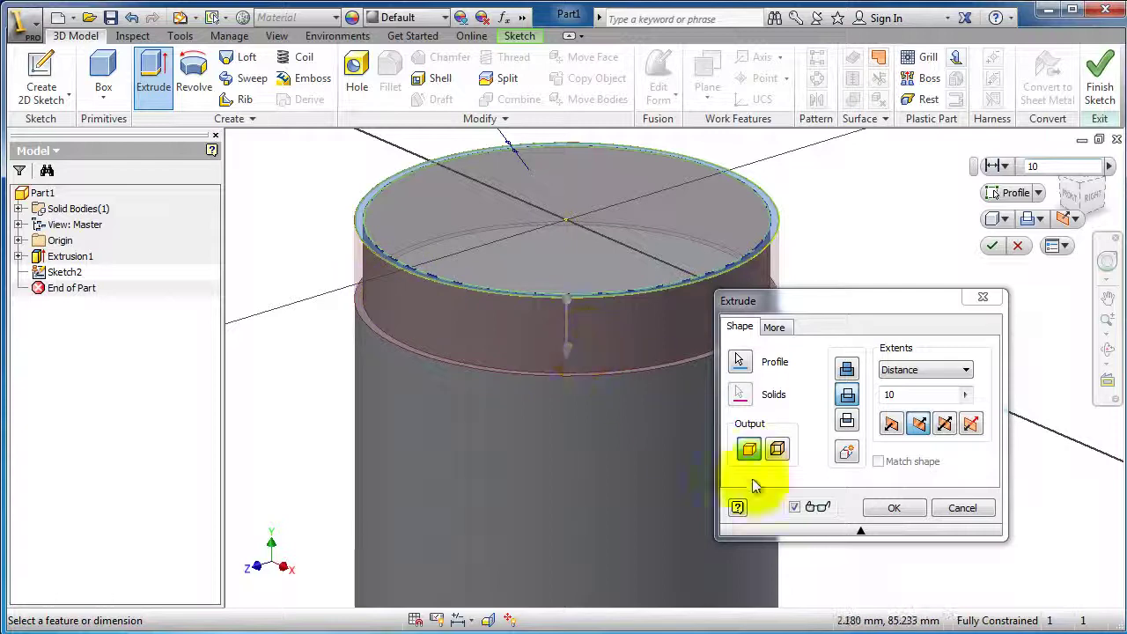
{"action": "left_click", "coordinate": [916, 510]}
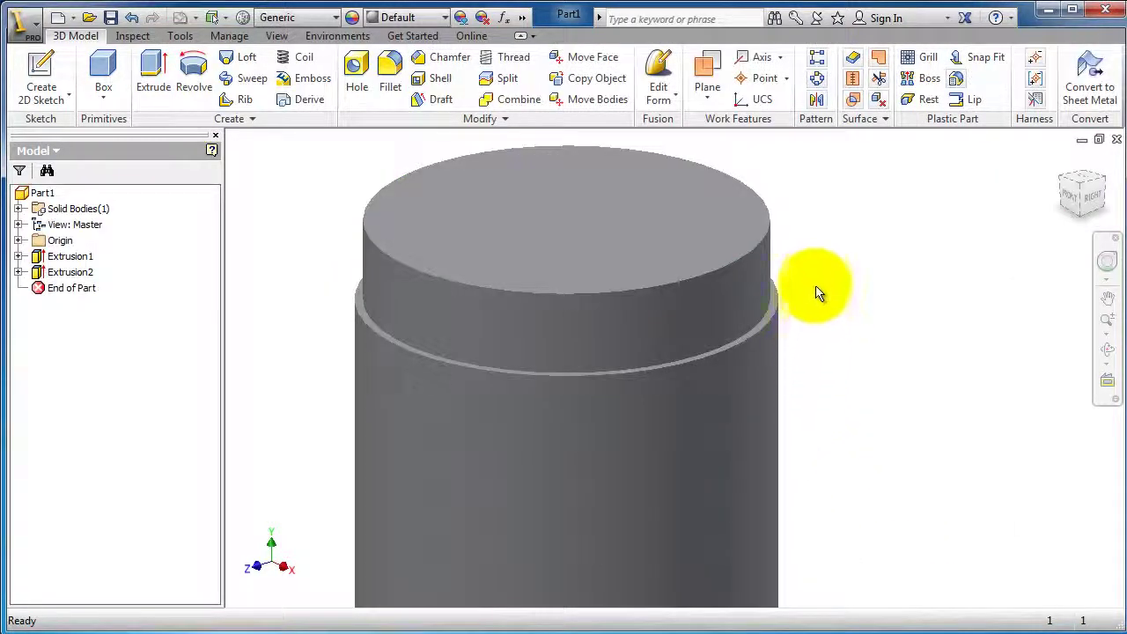
{"action": "scroll", "coordinate": [855, 264], "scroll_direction": "down", "scroll_amount": 3}
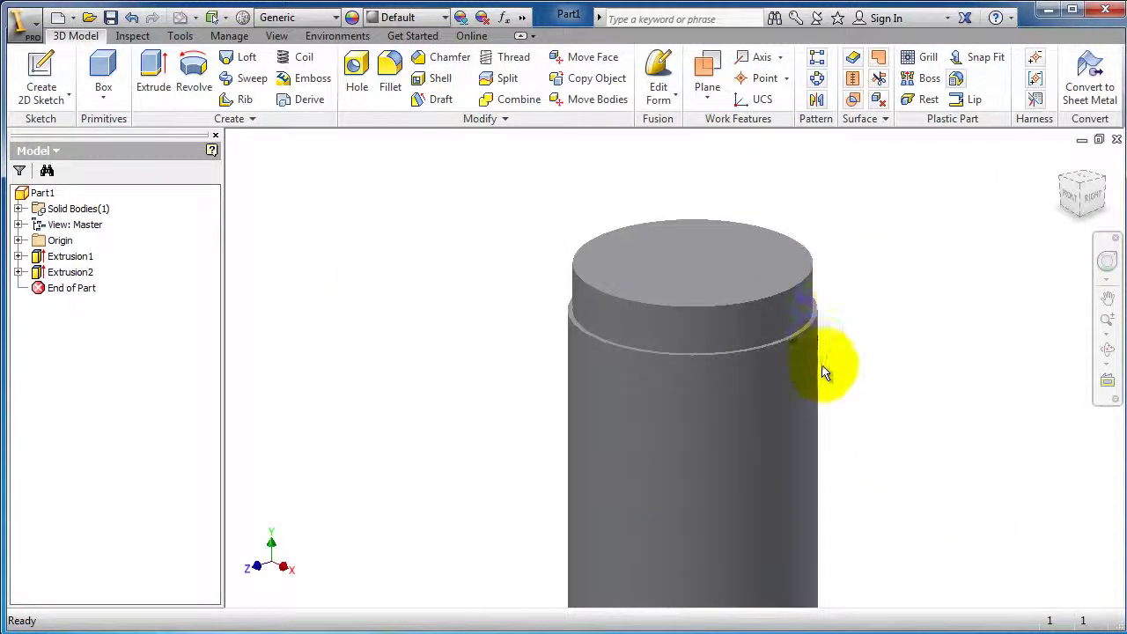
- Shell the stepped cylinder with a 1 mm wall thickness, removing its top face
{"action": "middle_click_drag", "start_coordinate": [838, 272], "coordinate": [848, 311]}
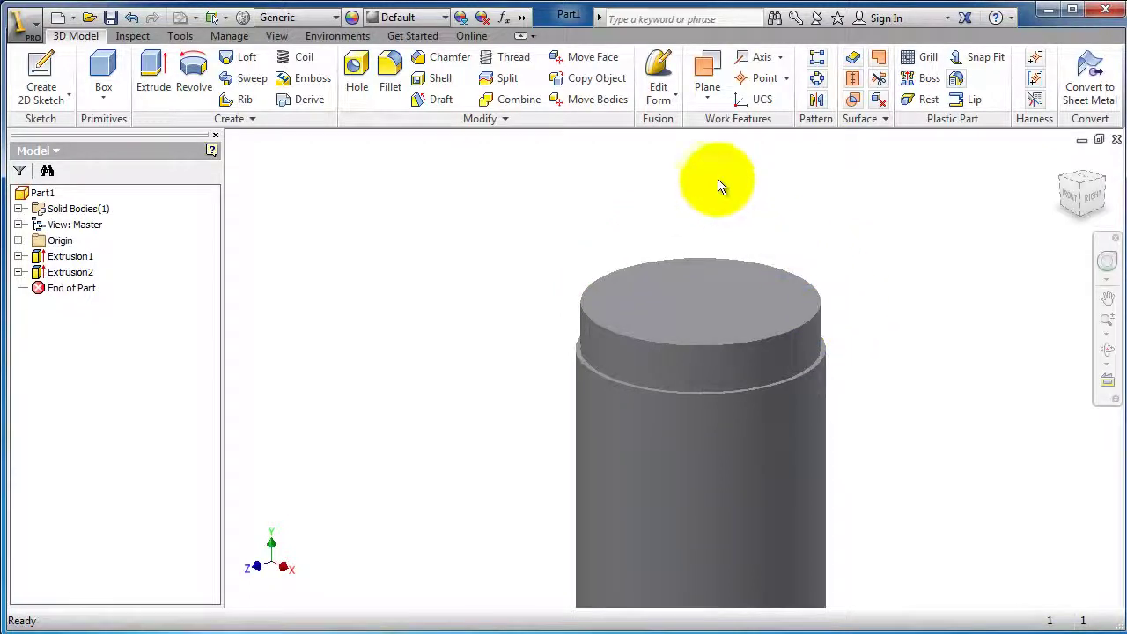
{"action": "left_click", "coordinate": [429, 78]}
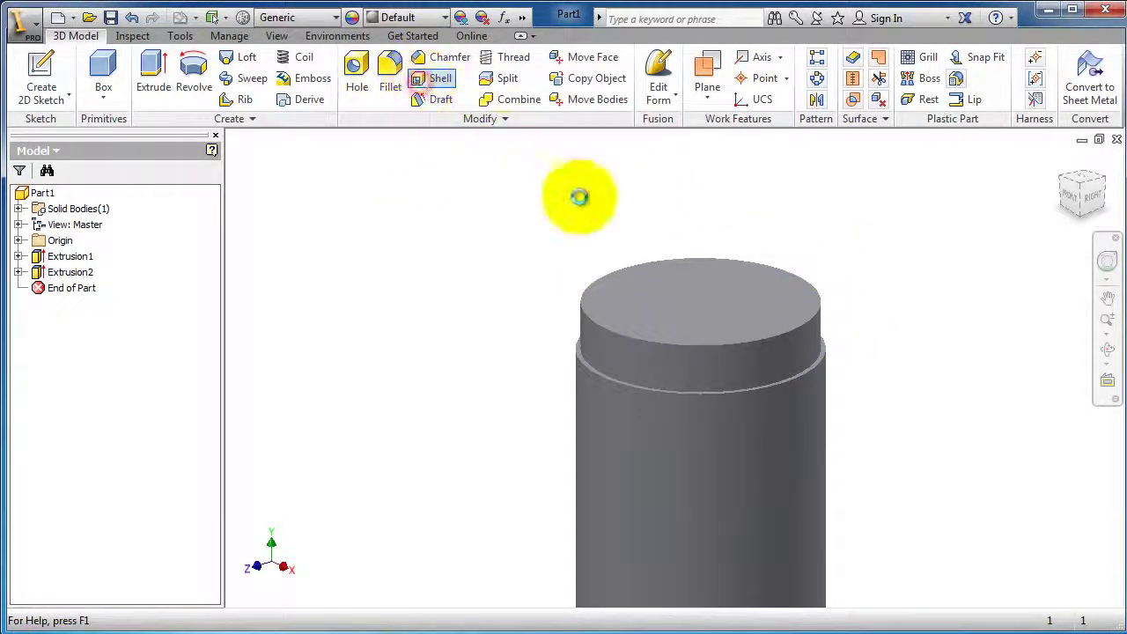
{"action": "left_click", "coordinate": [699, 310]}
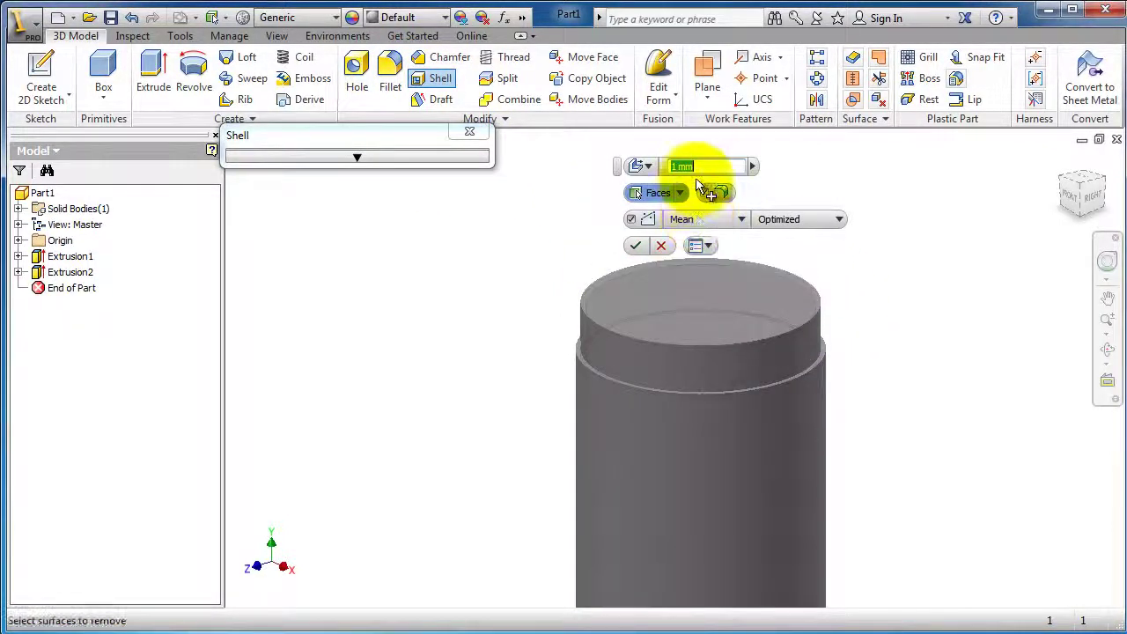
{"action": "left_click", "coordinate": [716, 330]}
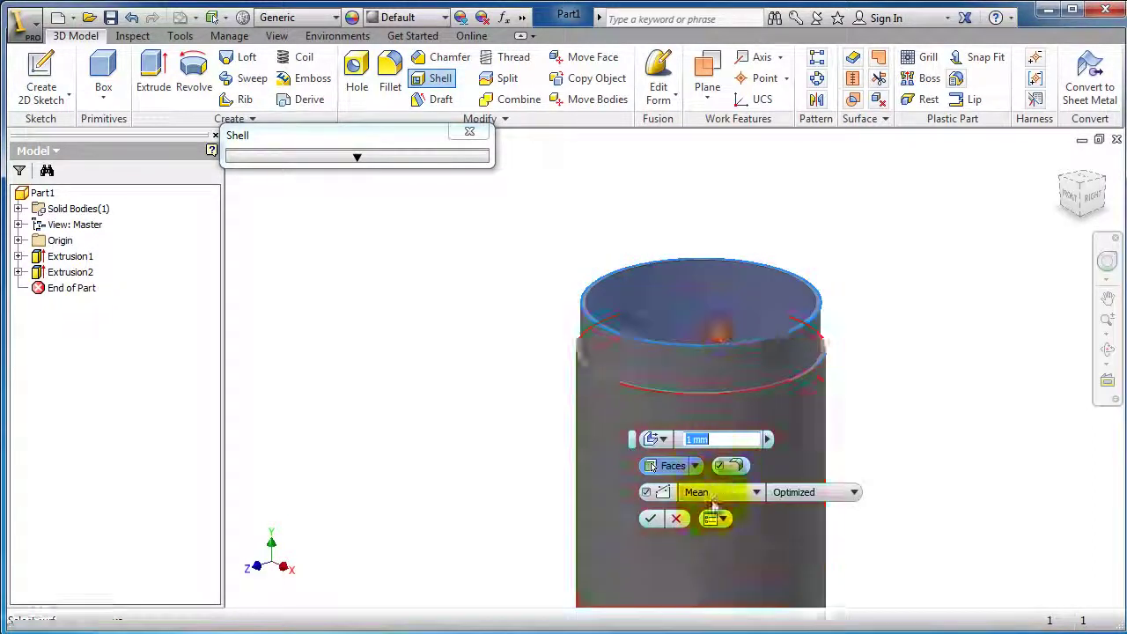
{"action": "left_click", "coordinate": [655, 519]}
- Fillet the outer circular edge of the shelled cylinder's closed bottom with a 2 mm radius
{"action": "middle_click_drag", "start_coordinate": [845, 452], "coordinate": [830, 335]}
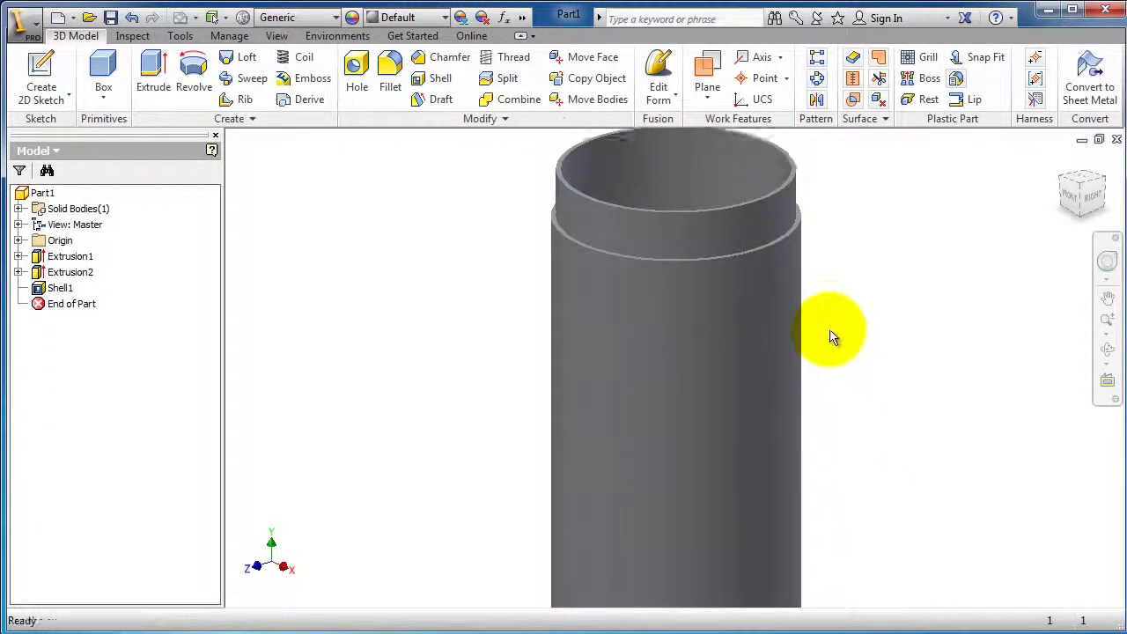
{"action": "scroll", "coordinate": [827, 405], "scroll_direction": "down", "scroll_amount": 3}
{"action": "scroll", "coordinate": [805, 446], "scroll_direction": "down", "scroll_amount": 2}
{"action": "scroll", "coordinate": [805, 415], "scroll_direction": "up", "scroll_amount": 3}
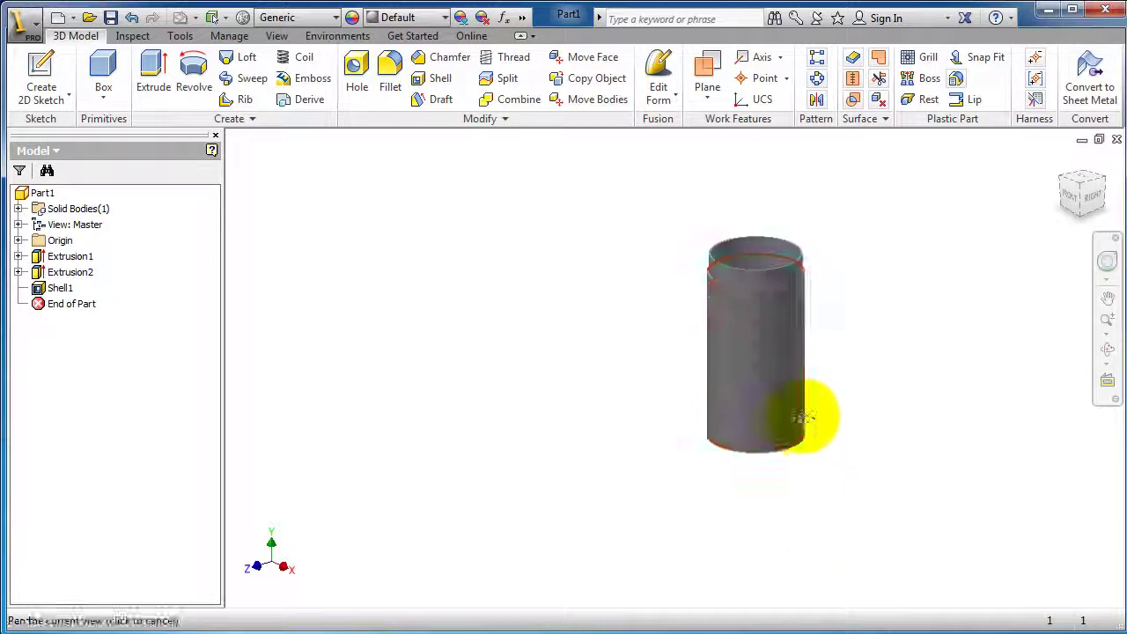
{"action": "middle_click_drag", "start_coordinate": [804, 422], "coordinate": [818, 302], "text": "shift"}
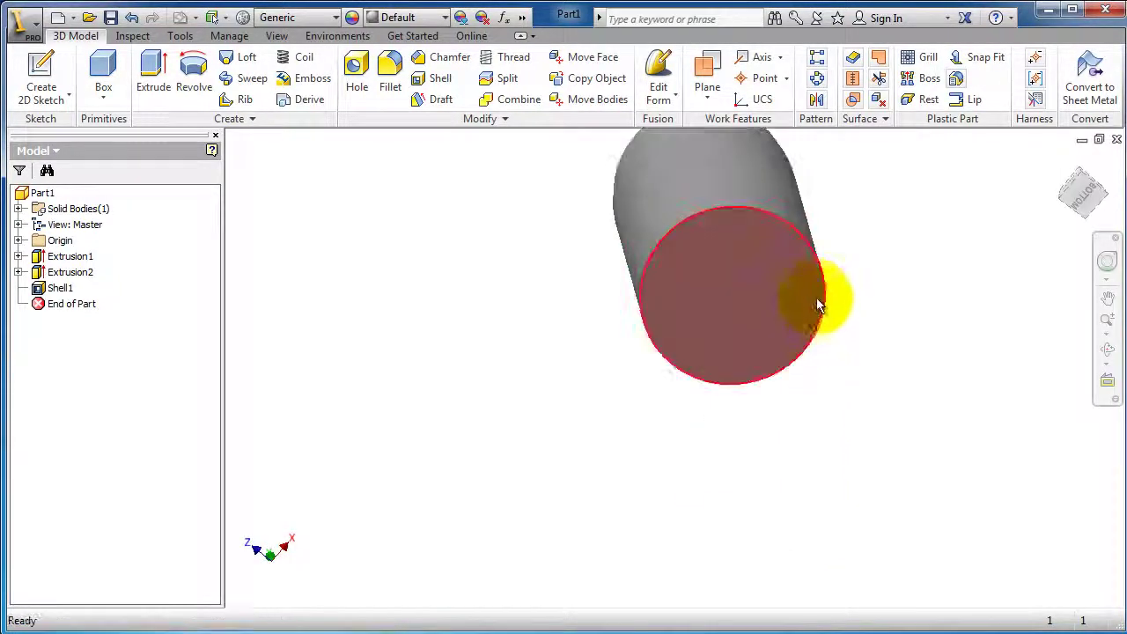
{"action": "scroll", "coordinate": [827, 273], "scroll_direction": "up", "scroll_amount": 3}
{"action": "middle_click_drag", "start_coordinate": [837, 251], "coordinate": [838, 297]}
{"action": "scroll", "coordinate": [813, 294], "scroll_direction": "up", "scroll_amount": 3}
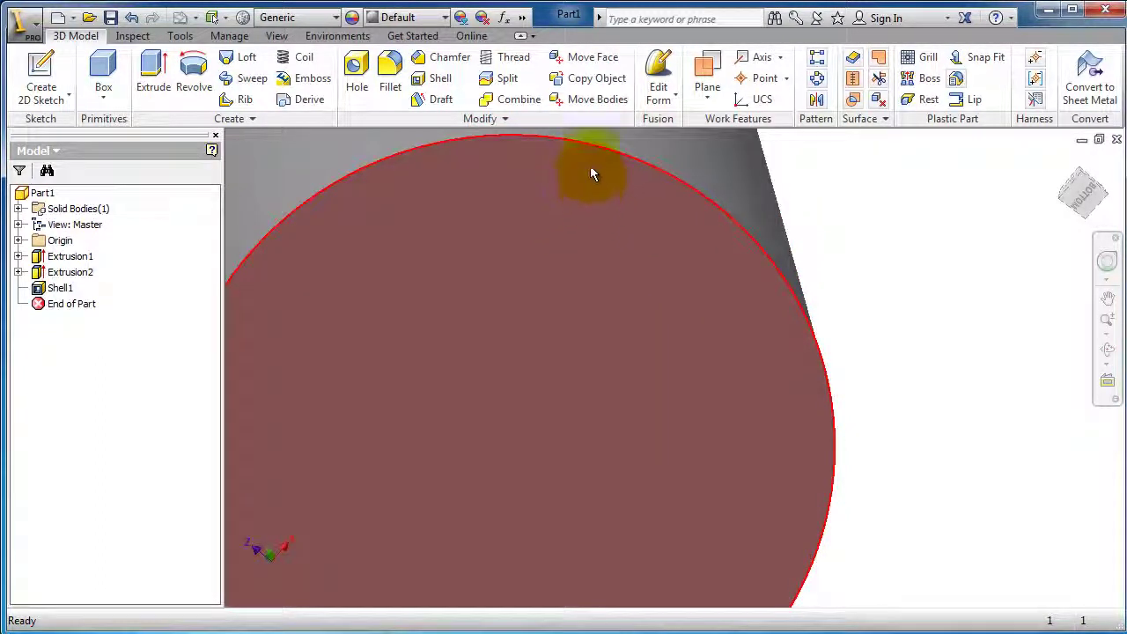
{"action": "left_click", "coordinate": [392, 75]}
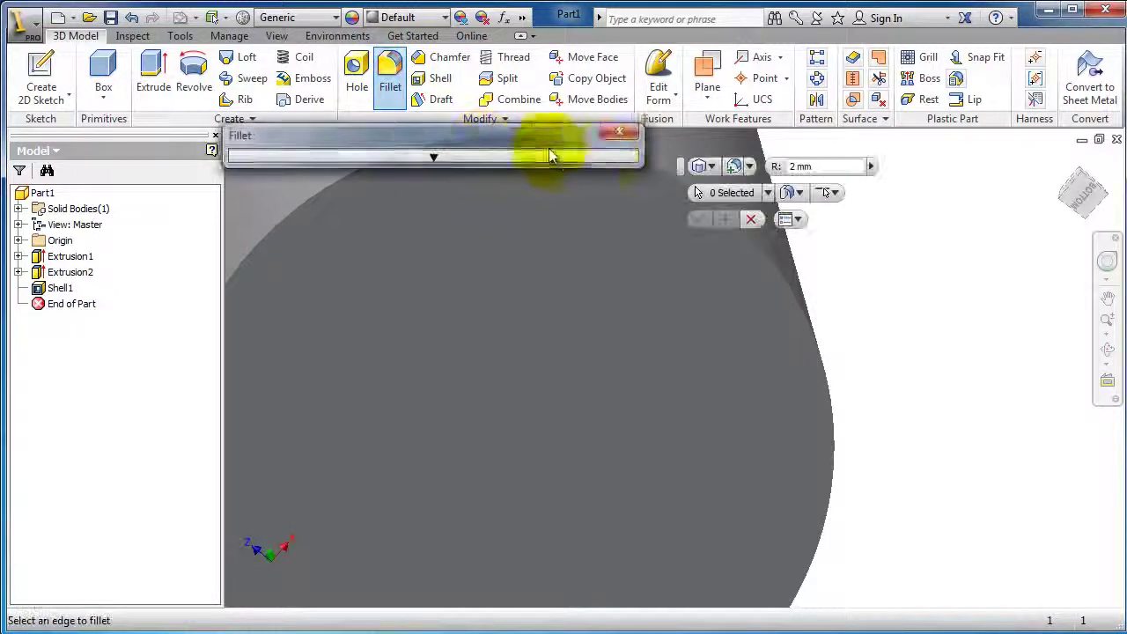
{"action": "left_click", "coordinate": [805, 319]}
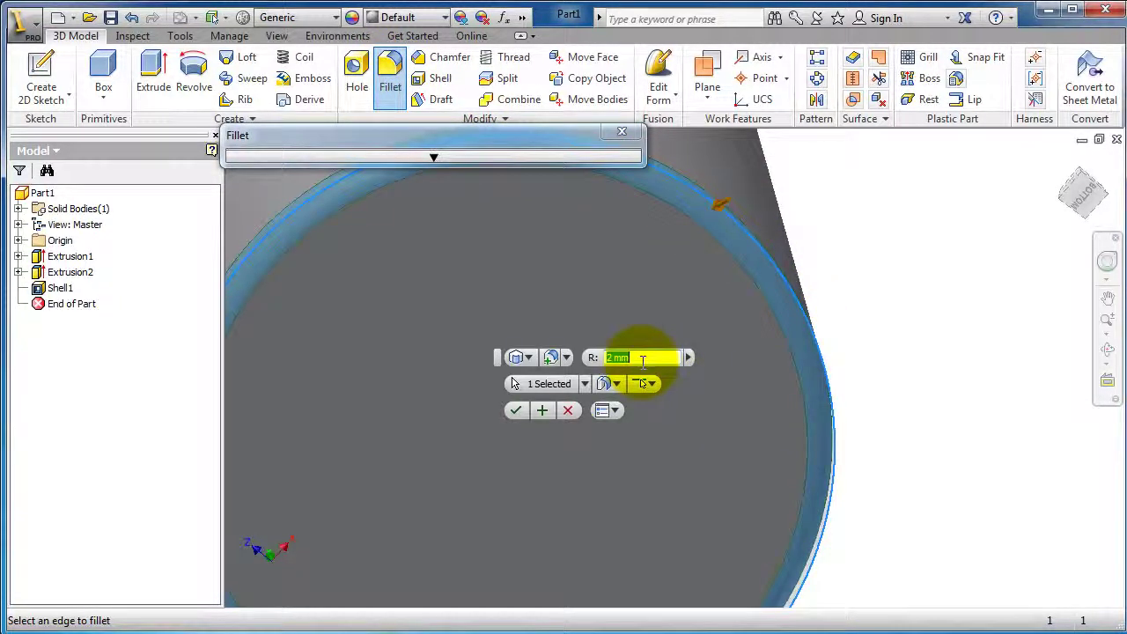
{"action": "left_click", "coordinate": [518, 412]}
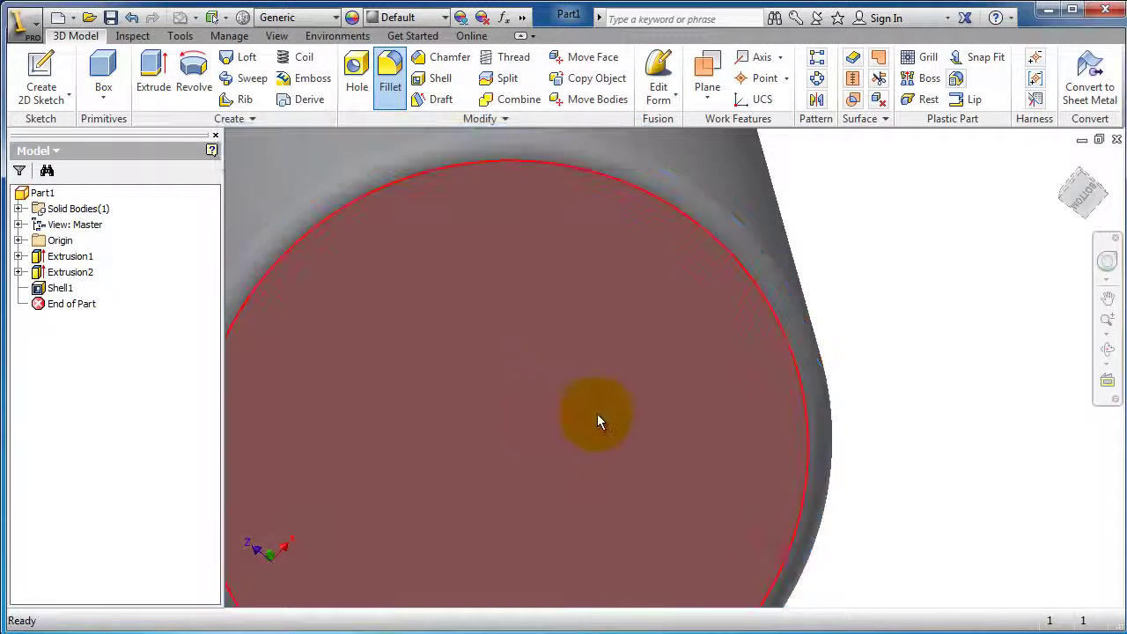
- Set the model's visual style to Wireframe with Hidden Edges
{"action": "scroll", "coordinate": [876, 343], "scroll_direction": "down", "scroll_amount": 3}
{"action": "middle_click_drag", "start_coordinate": [872, 339], "coordinate": [789, 361]}
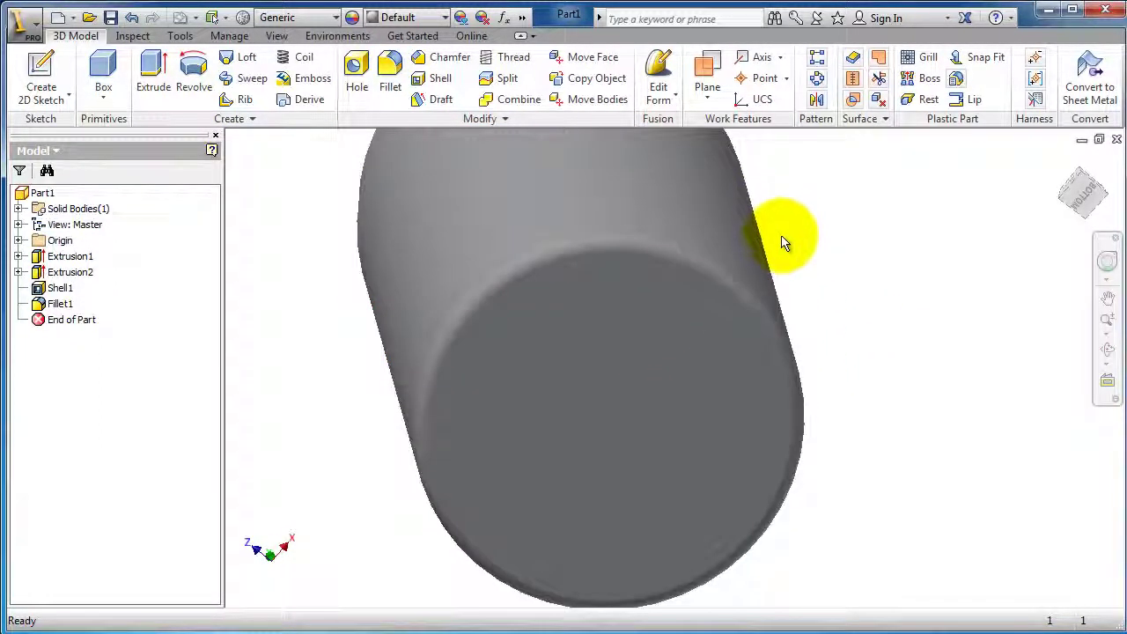
{"action": "middle_click_drag", "start_coordinate": [784, 246], "coordinate": [516, 448], "text": "shift"}
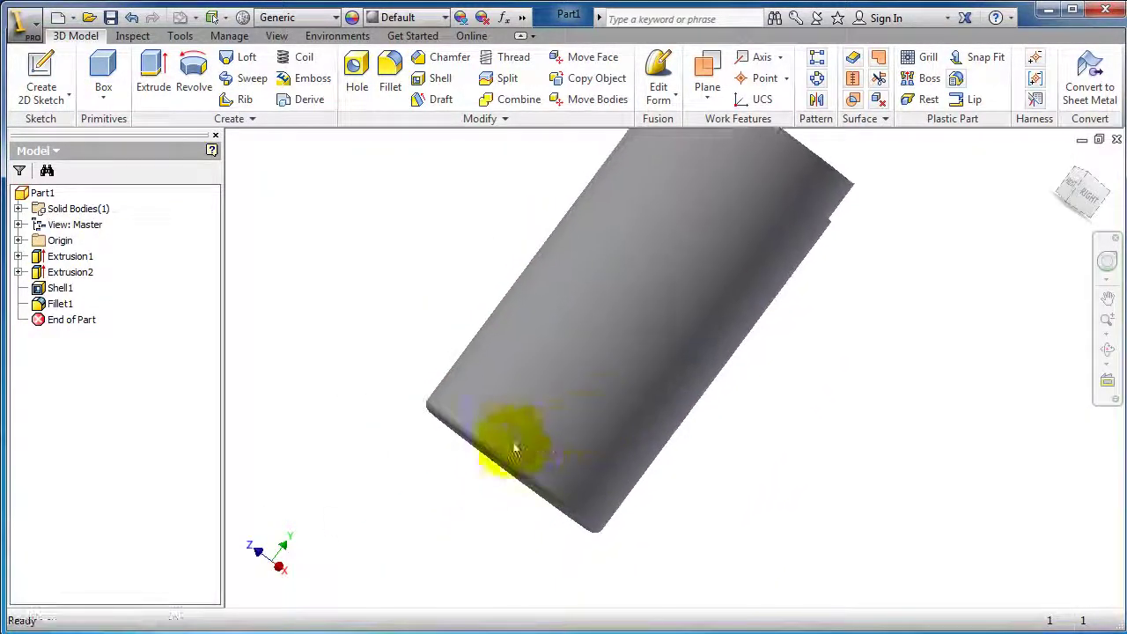
{"action": "scroll", "coordinate": [444, 449], "scroll_direction": "down", "scroll_amount": 3}
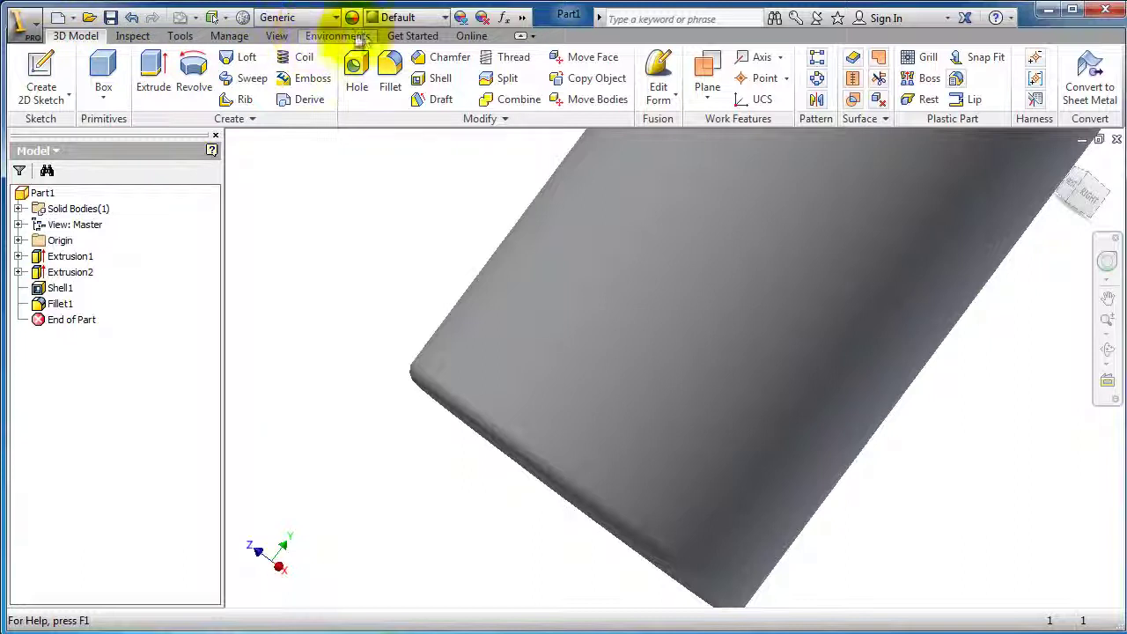
{"action": "left_click", "coordinate": [276, 36]}
{"action": "left_click", "coordinate": [211, 99]}
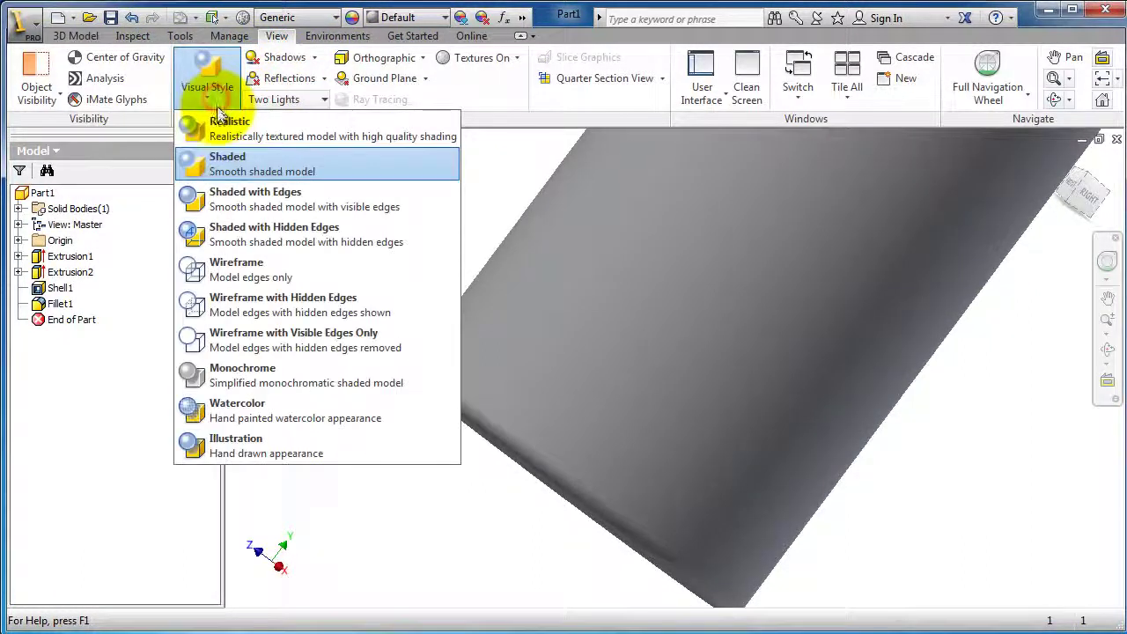
{"action": "left_click", "coordinate": [224, 306]}
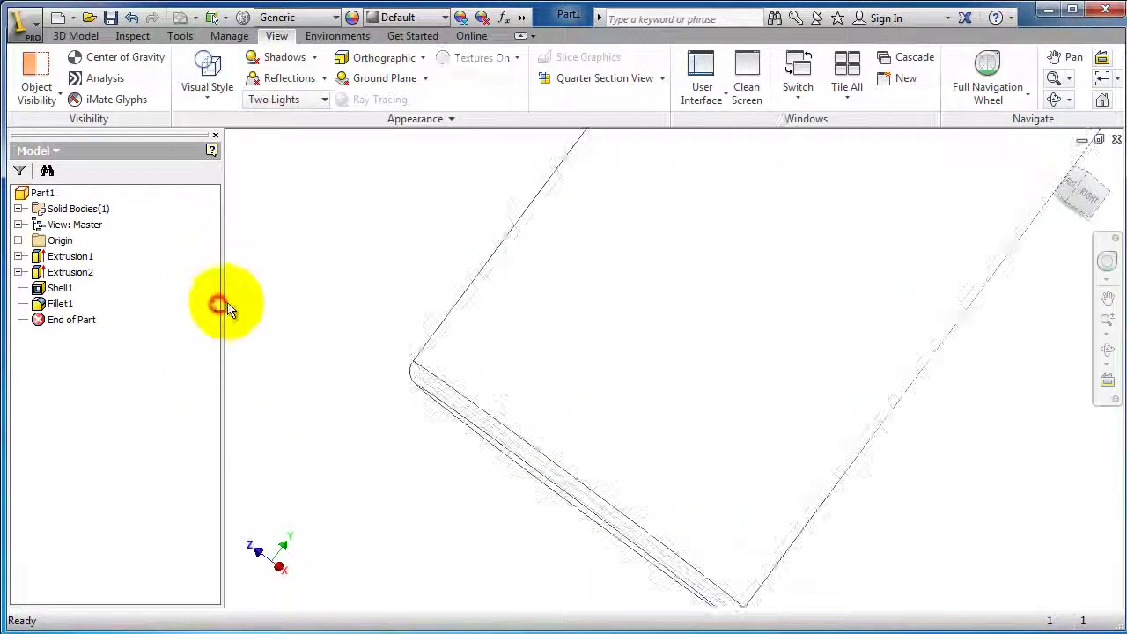
- Edit the fillet on the cylinder's bottom edge and set its radius to 0.5 mm
{"action": "scroll", "coordinate": [581, 412], "scroll_direction": "down", "scroll_amount": 2}
{"action": "middle_click_drag", "start_coordinate": [578, 417], "coordinate": [522, 346]}
{"action": "scroll", "coordinate": [543, 450], "scroll_direction": "up", "scroll_amount": 2}
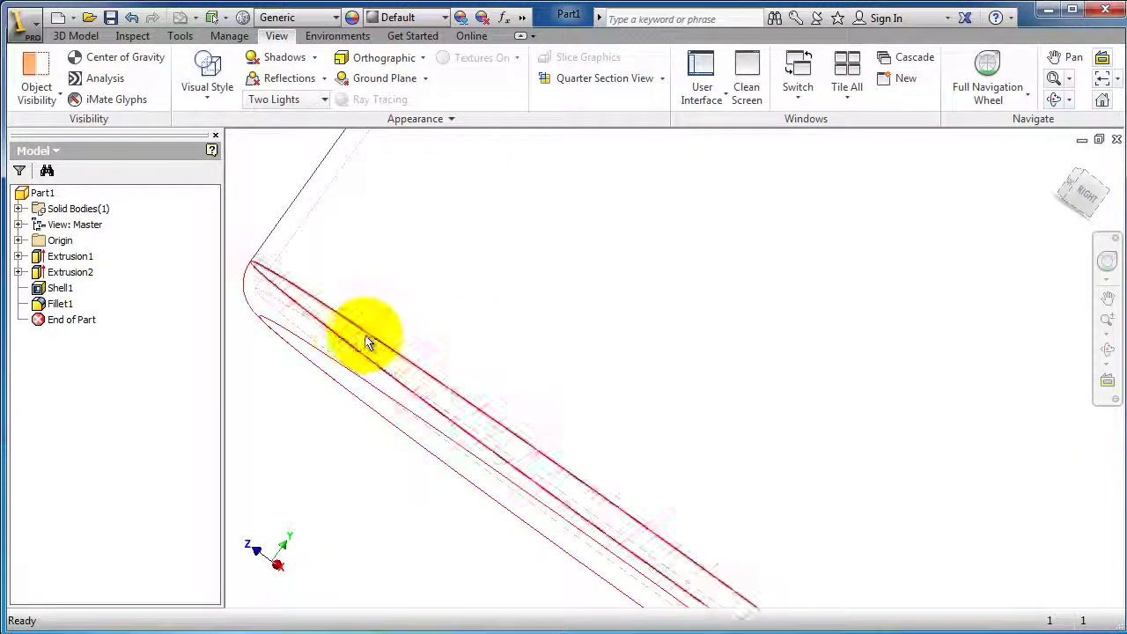
{"action": "middle_click_drag", "start_coordinate": [367, 335], "coordinate": [469, 301]}
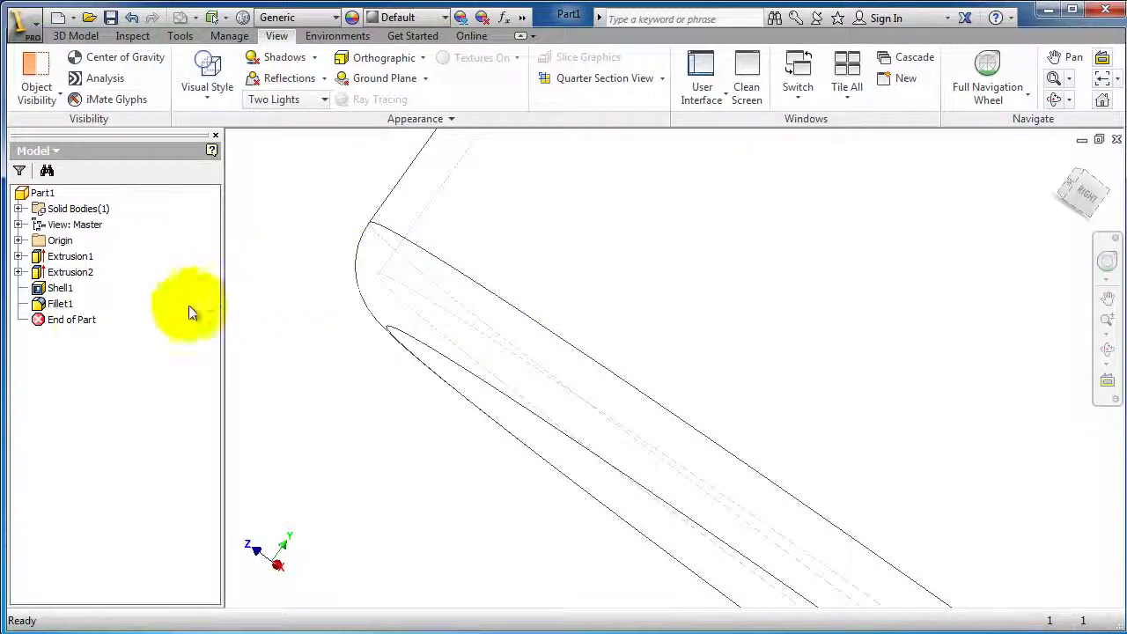
{"action": "left_click", "coordinate": [62, 304]}
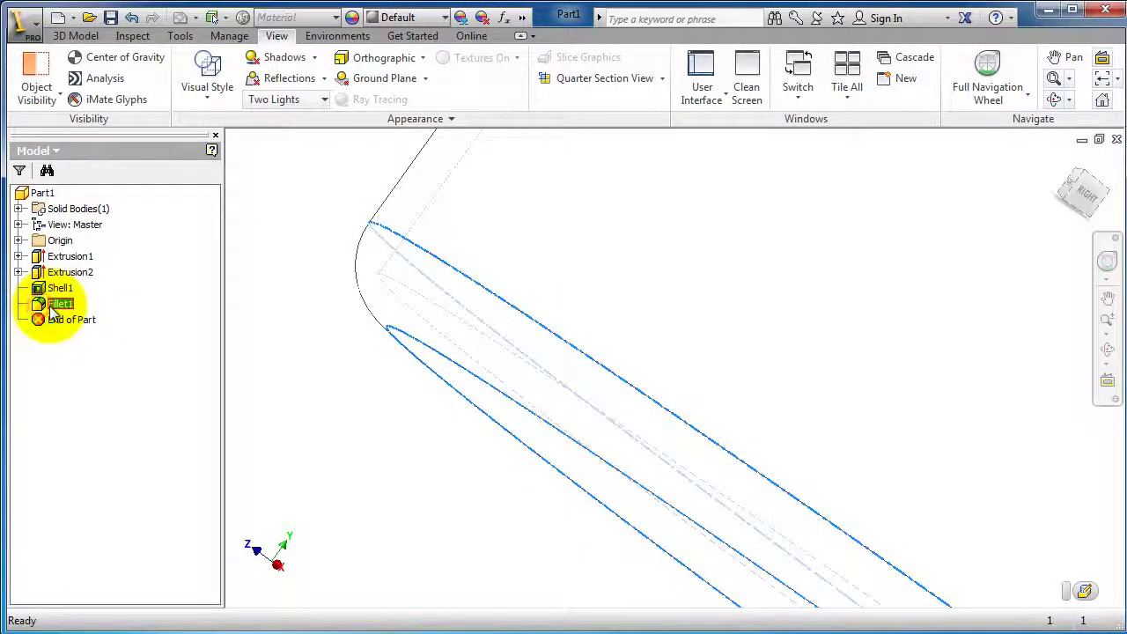
{"action": "right_click", "coordinate": [51, 310]}
{"action": "left_click", "coordinate": [91, 364]}
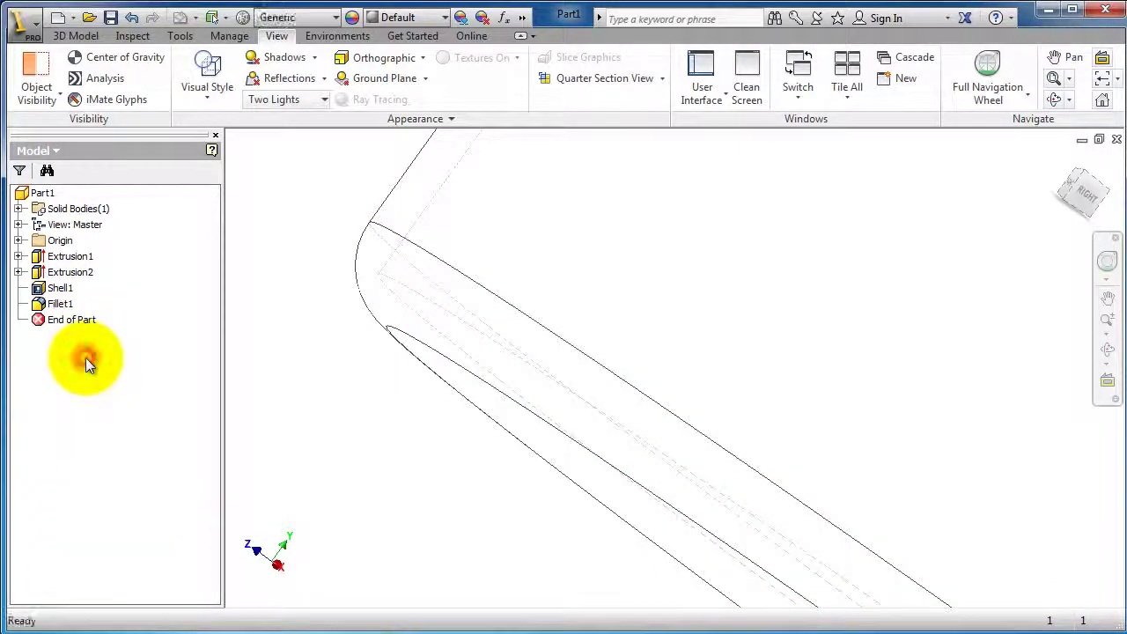
{"action": "right_click", "coordinate": [51, 304]}
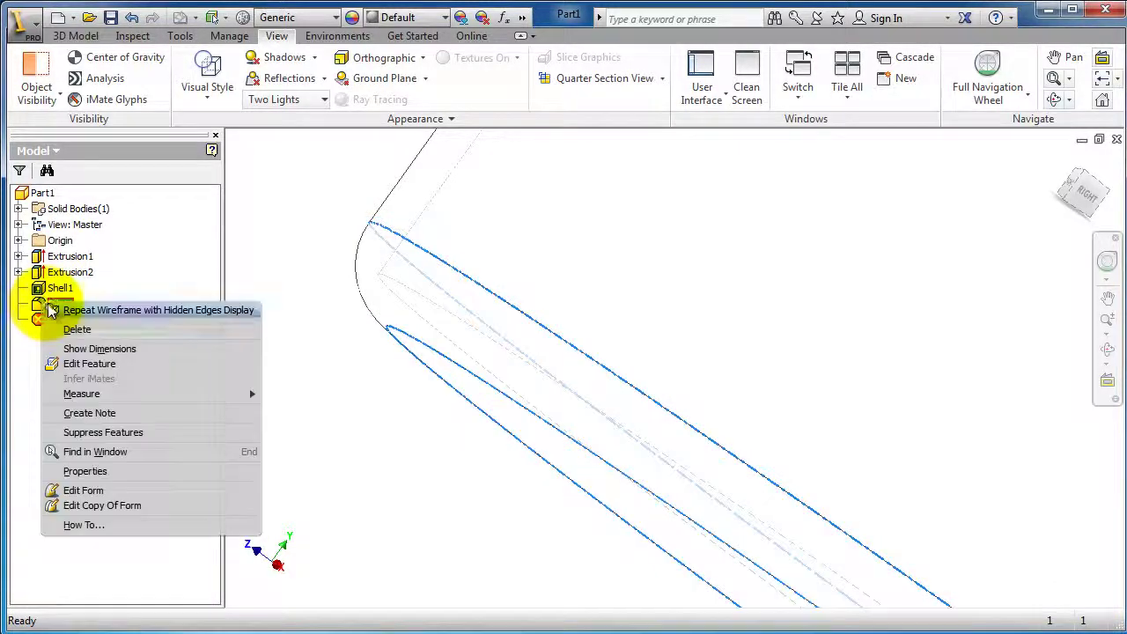
{"action": "left_click", "coordinate": [68, 365]}
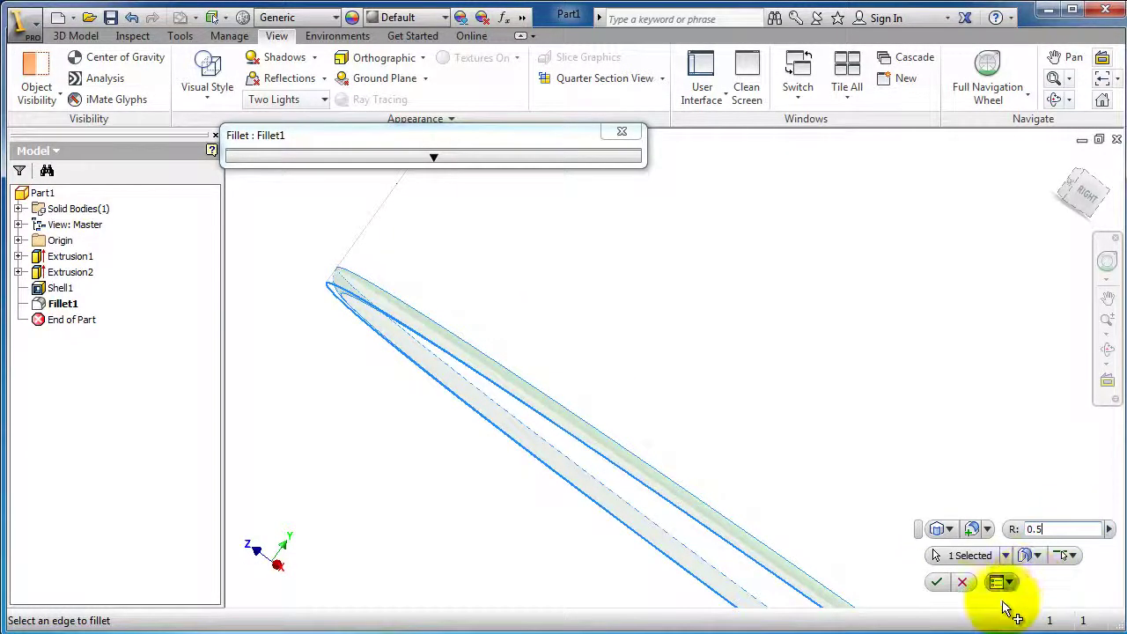
{"action": "left_click", "coordinate": [937, 582]}
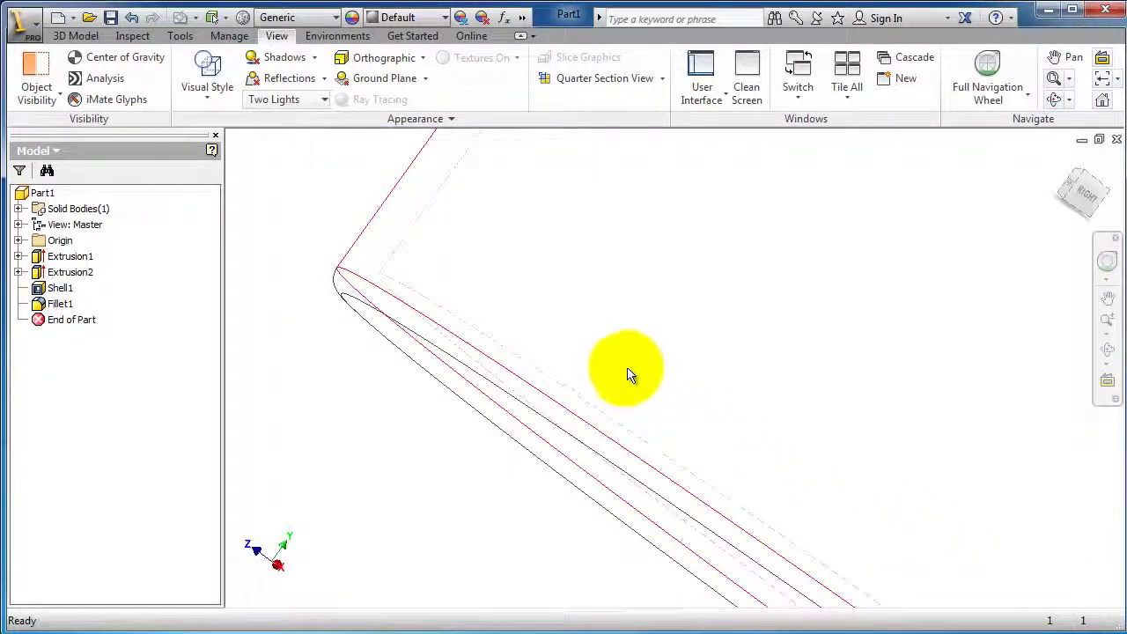
- Examine the shelled body in wireframe, including its rounded bottom edge, wall and stepped rim
{"action": "middle_click_drag", "start_coordinate": [630, 352], "coordinate": [622, 355], "text": "shift"}
{"action": "left_click_drag", "start_coordinate": [628, 351], "coordinate": [626, 350]}
{"action": "key", "text": "Escape"}
{"action": "middle_click_drag", "start_coordinate": [640, 353], "coordinate": [653, 400], "text": "shift"}
{"action": "scroll", "coordinate": [828, 315], "scroll_direction": "up", "scroll_amount": 5}
{"action": "scroll", "coordinate": [851, 284], "scroll_direction": "down", "scroll_amount": 5}
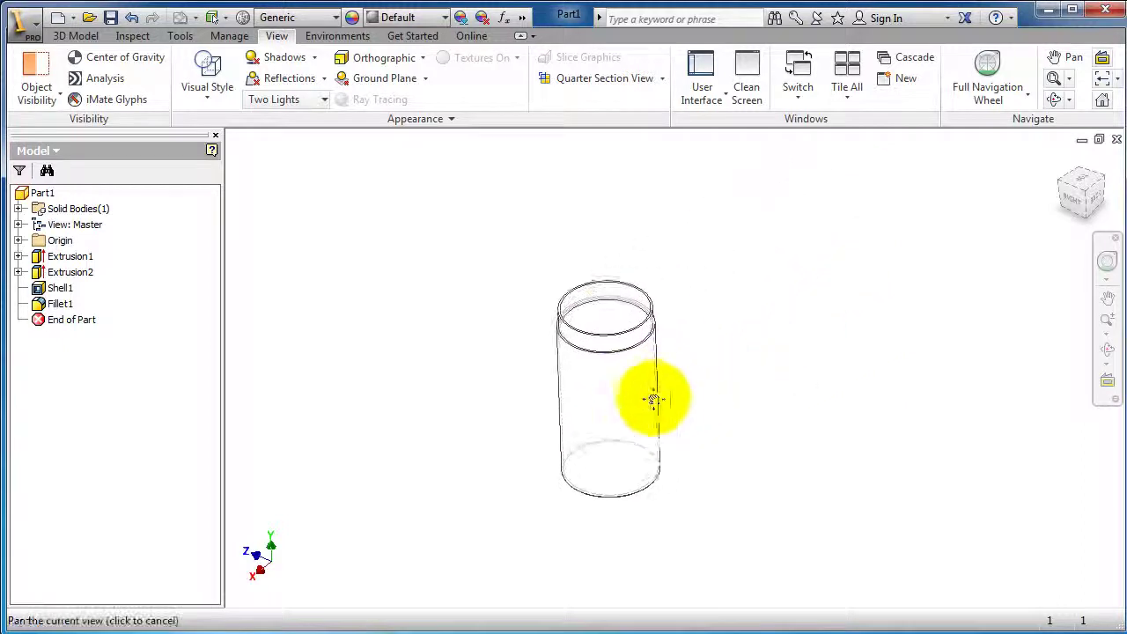
{"action": "scroll", "coordinate": [599, 385], "scroll_direction": "up", "scroll_amount": 5}
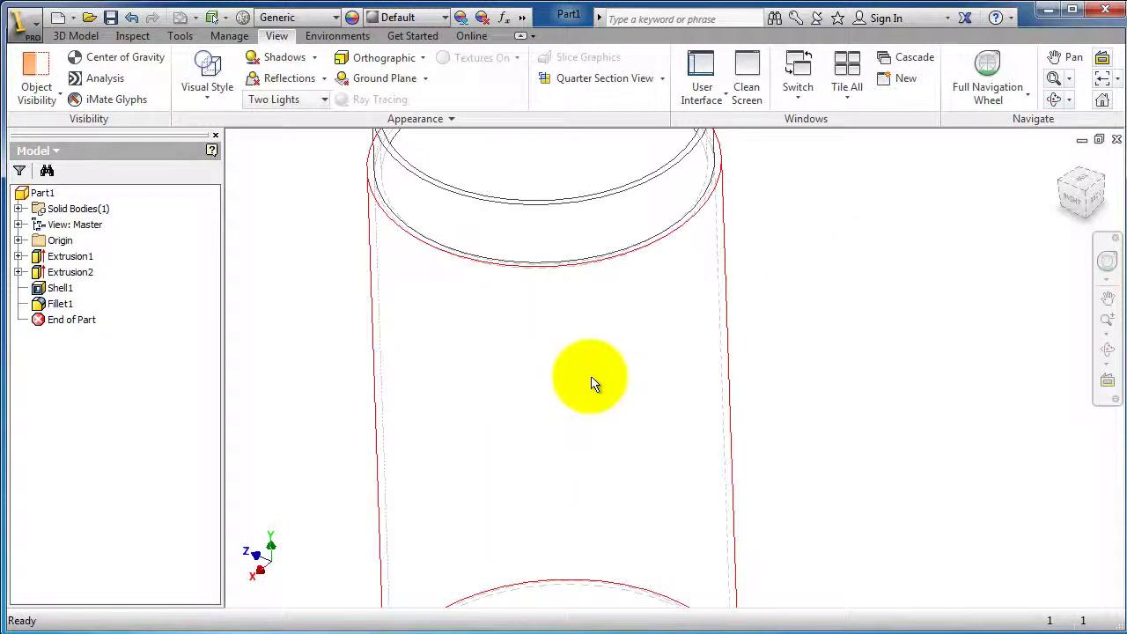
{"action": "middle_click_drag", "start_coordinate": [801, 370], "coordinate": [810, 382]}
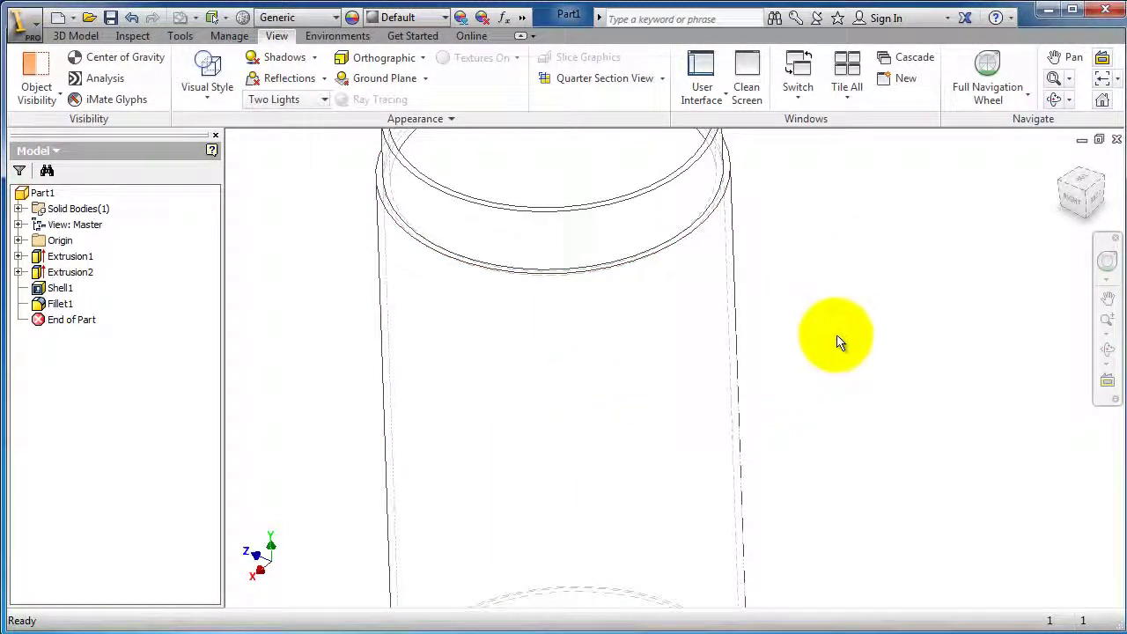
- Save the part as Part1 in a new folder named can inside inventor files
{"action": "left_click", "coordinate": [112, 18]}
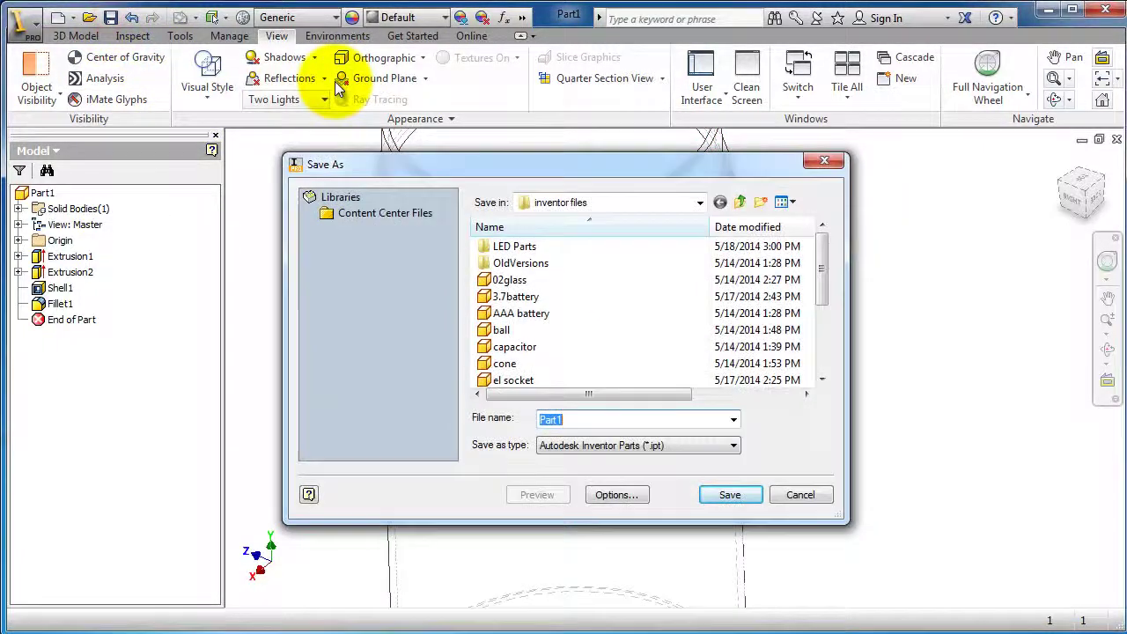
{"action": "left_click", "coordinate": [760, 204]}
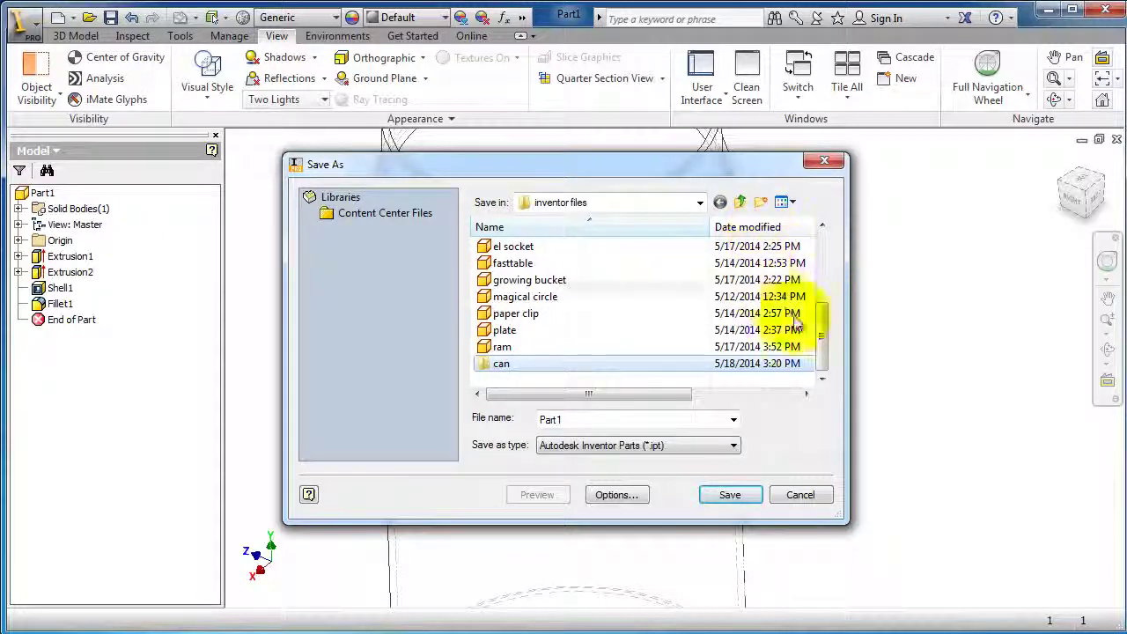
{"action": "double_click", "coordinate": [516, 363]}
{"action": "double_click", "coordinate": [549, 420]}
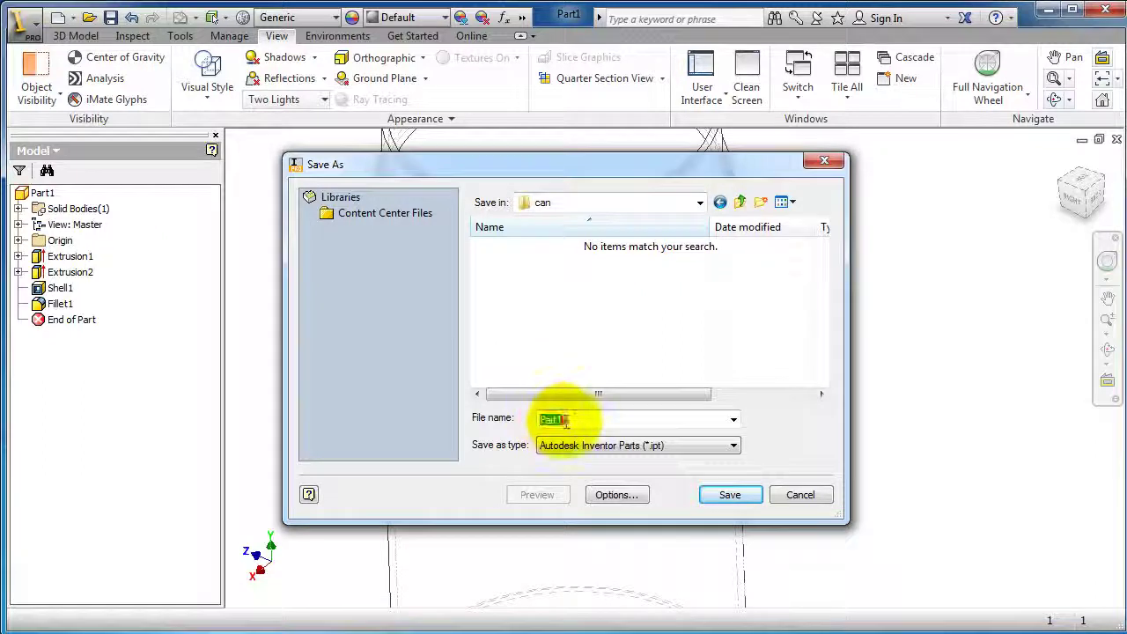
{"action": "left_click", "coordinate": [729, 494]}
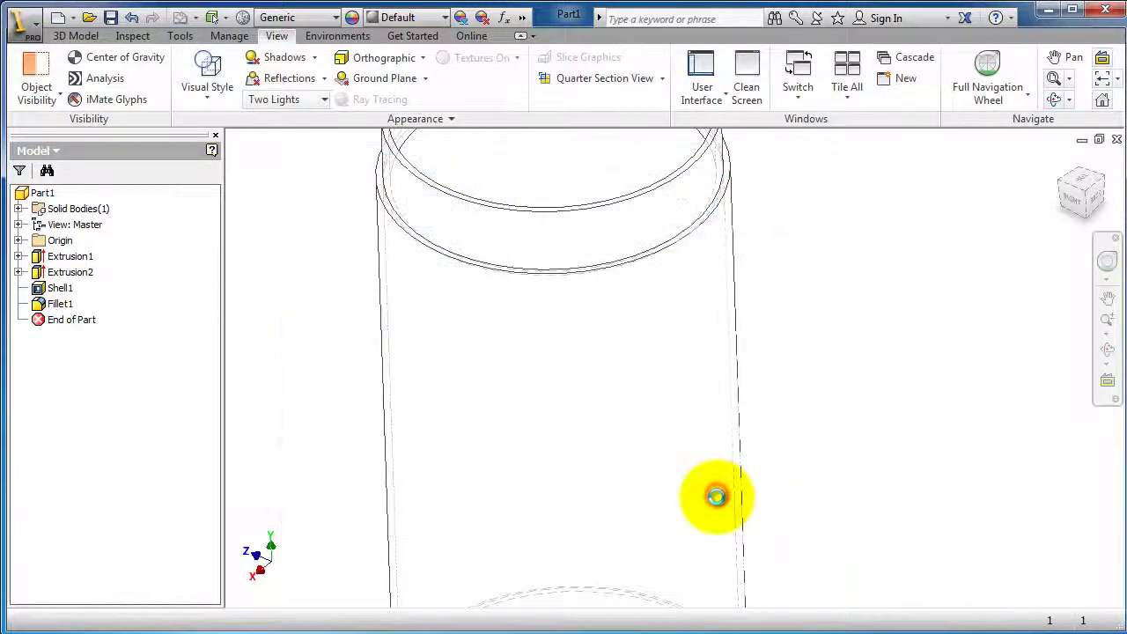
- Create a new part from the metric Standard (mm).ipt template
{"action": "left_click", "coordinate": [56, 20]}
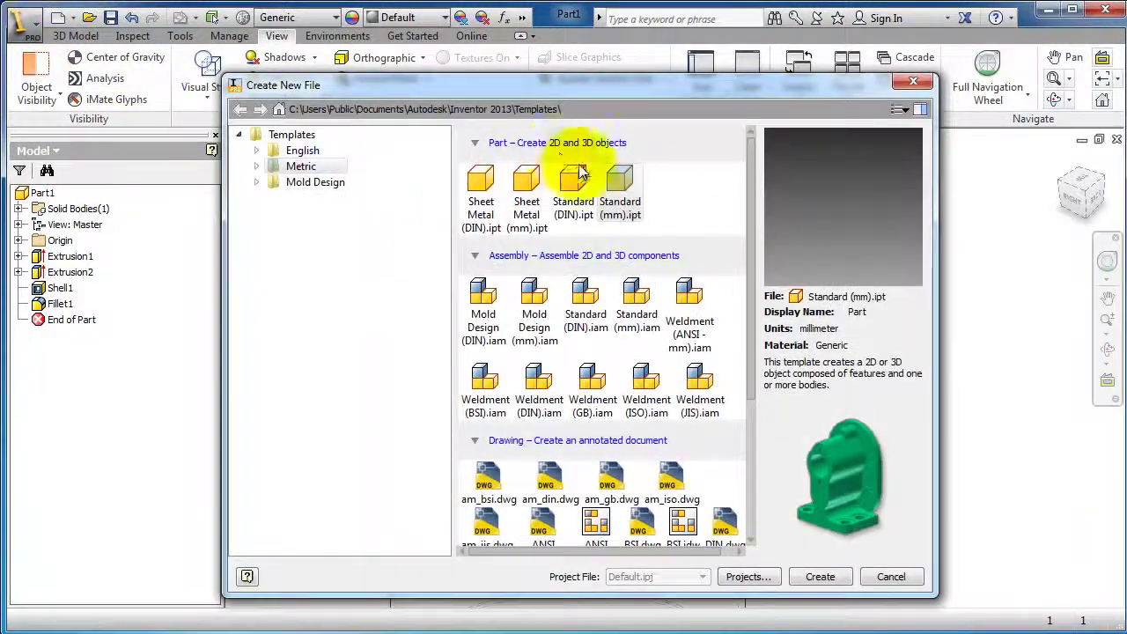
{"action": "left_click", "coordinate": [621, 186]}
{"action": "left_click", "coordinate": [820, 575]}
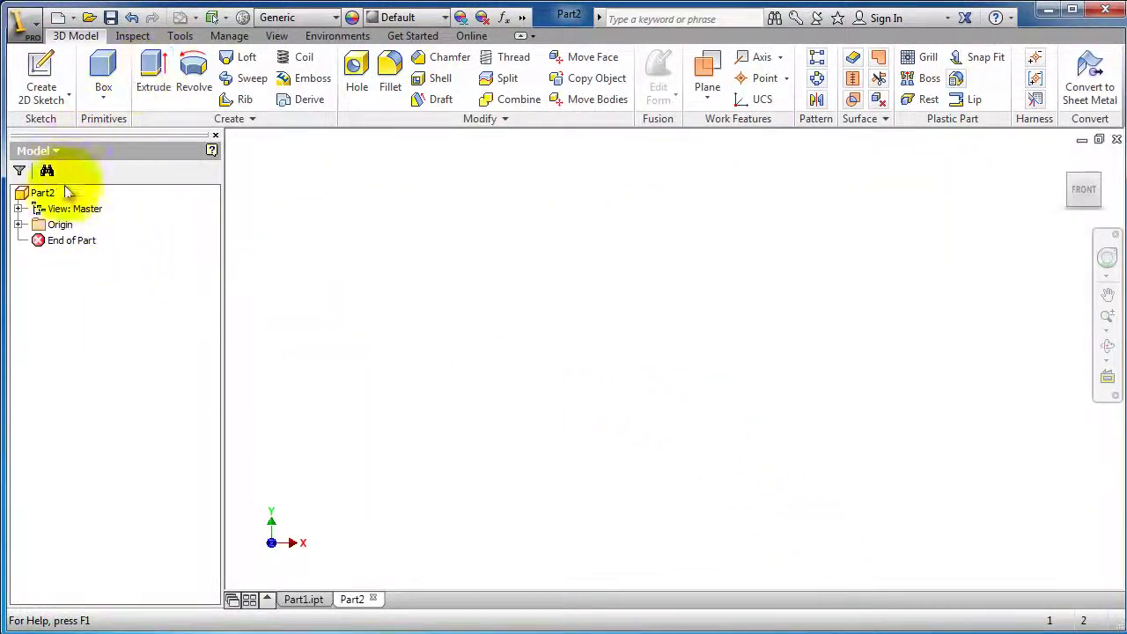
- Start a sketch on the horizontal XZ plane and draw a circle about 26.6 mm in diameter centred on the origin
{"action": "left_click", "coordinate": [39, 70]}
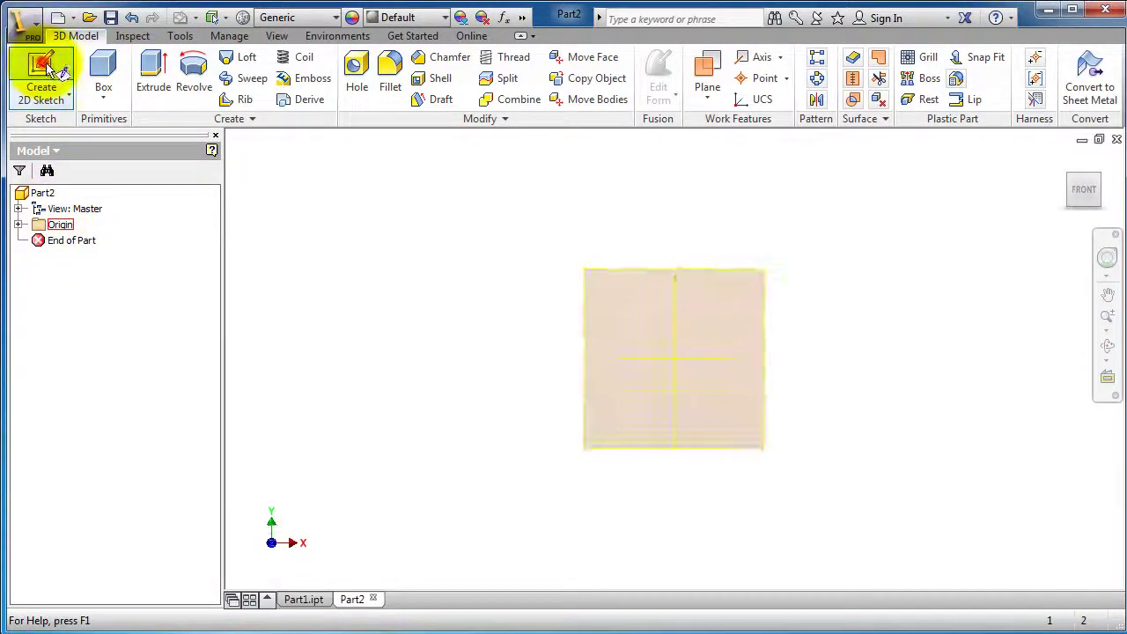
{"action": "left_click", "coordinate": [690, 416]}
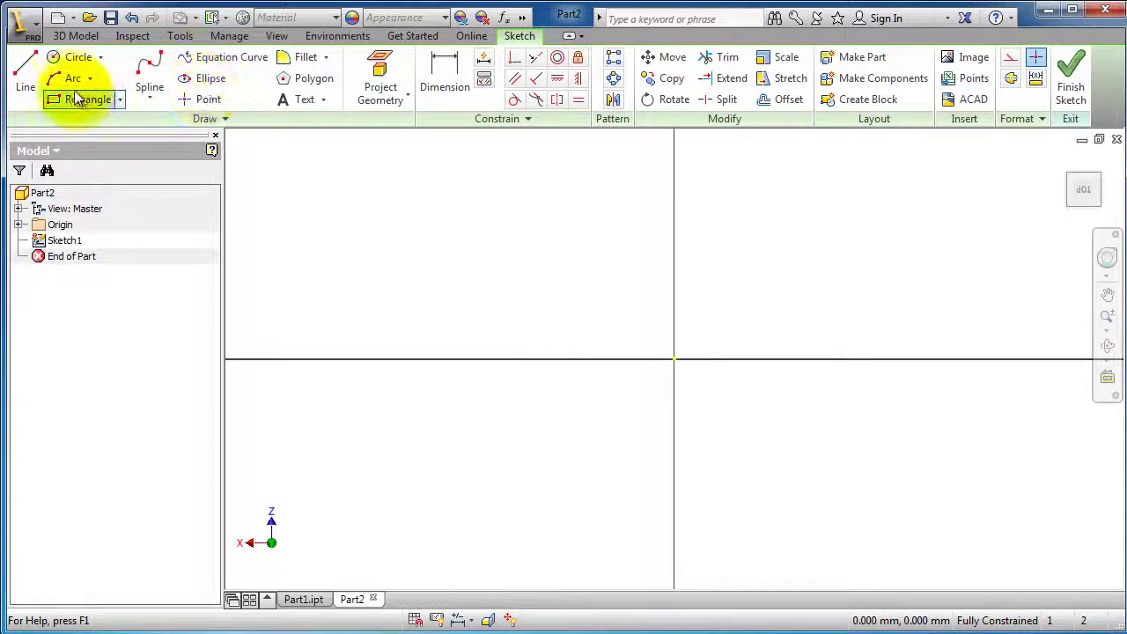
{"action": "left_click", "coordinate": [78, 56]}
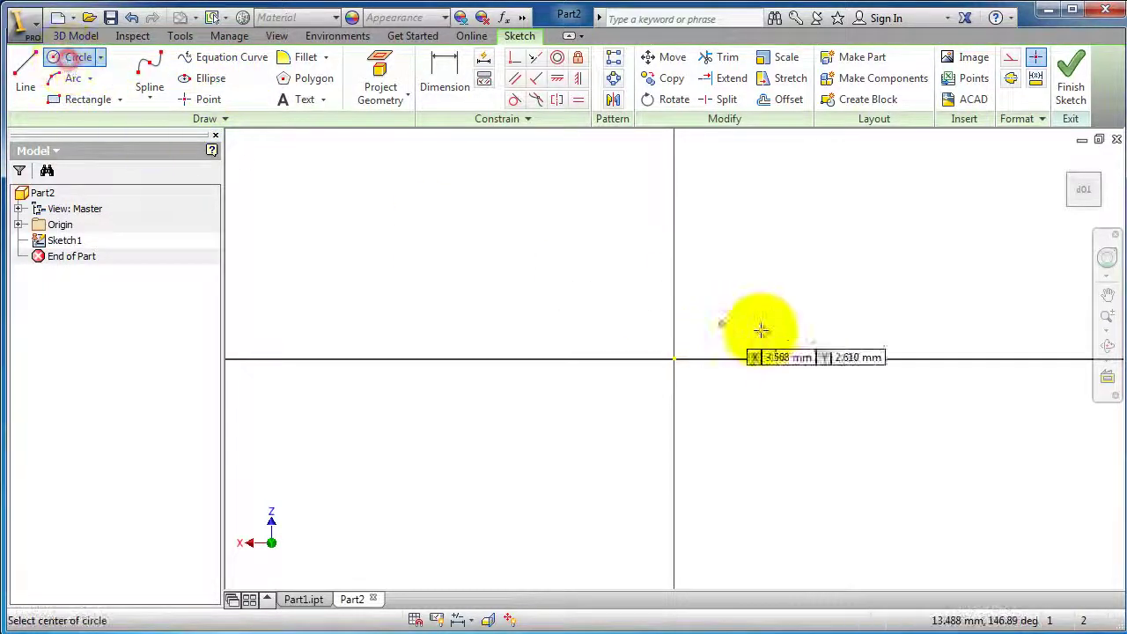
{"action": "left_click", "coordinate": [675, 359]}
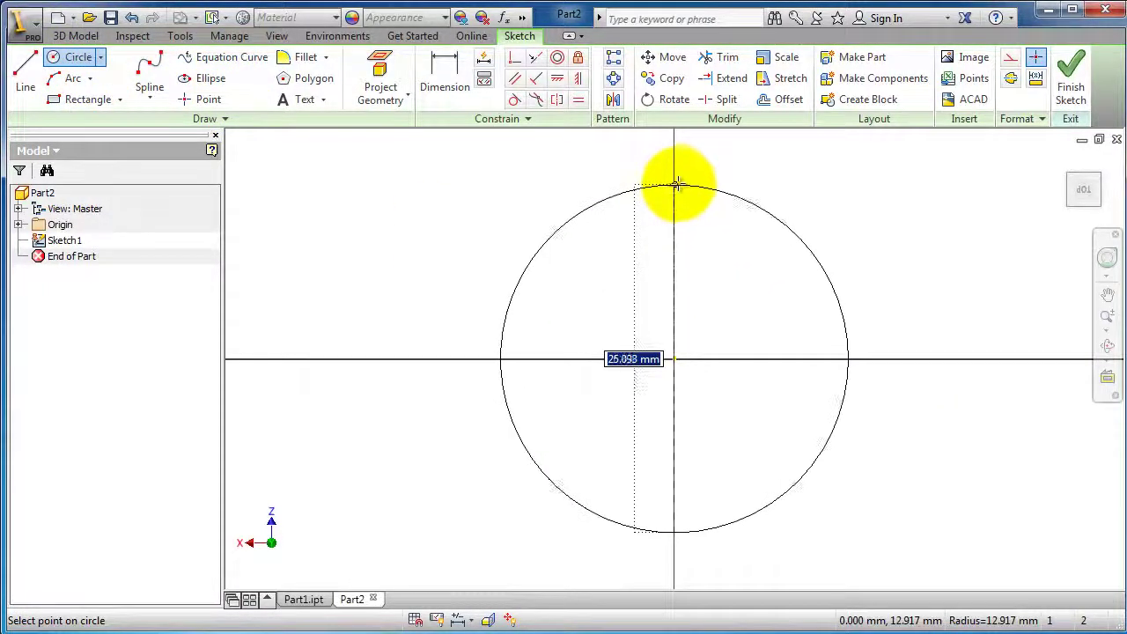
{"action": "left_click", "coordinate": [675, 182]}
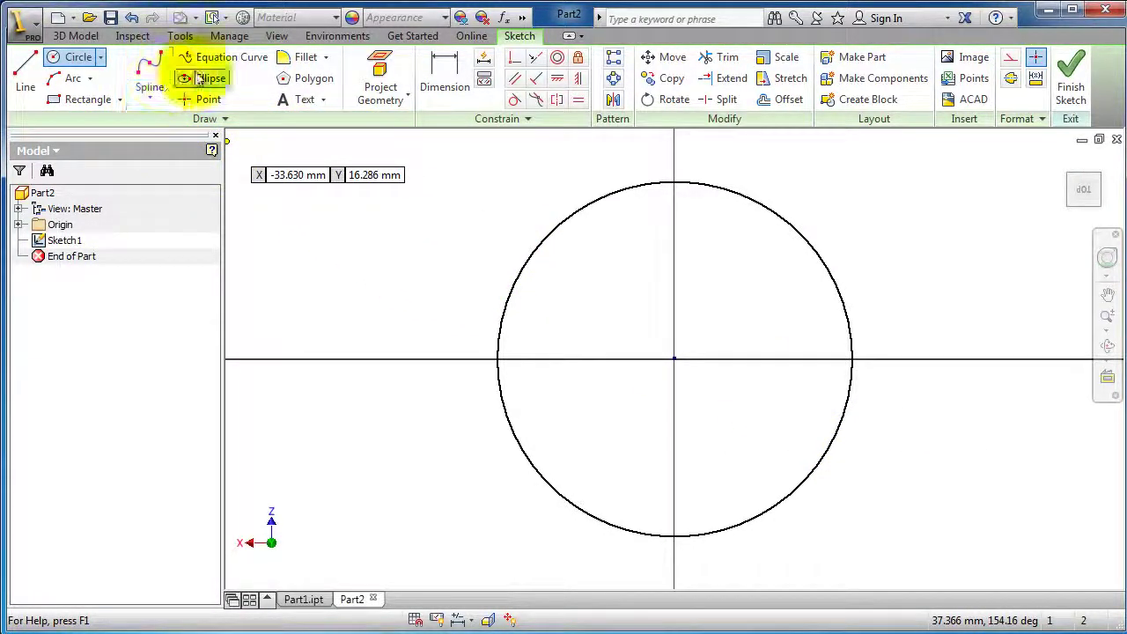
- Dimension the circle's diameter as 50 mm
{"action": "left_click", "coordinate": [433, 68]}
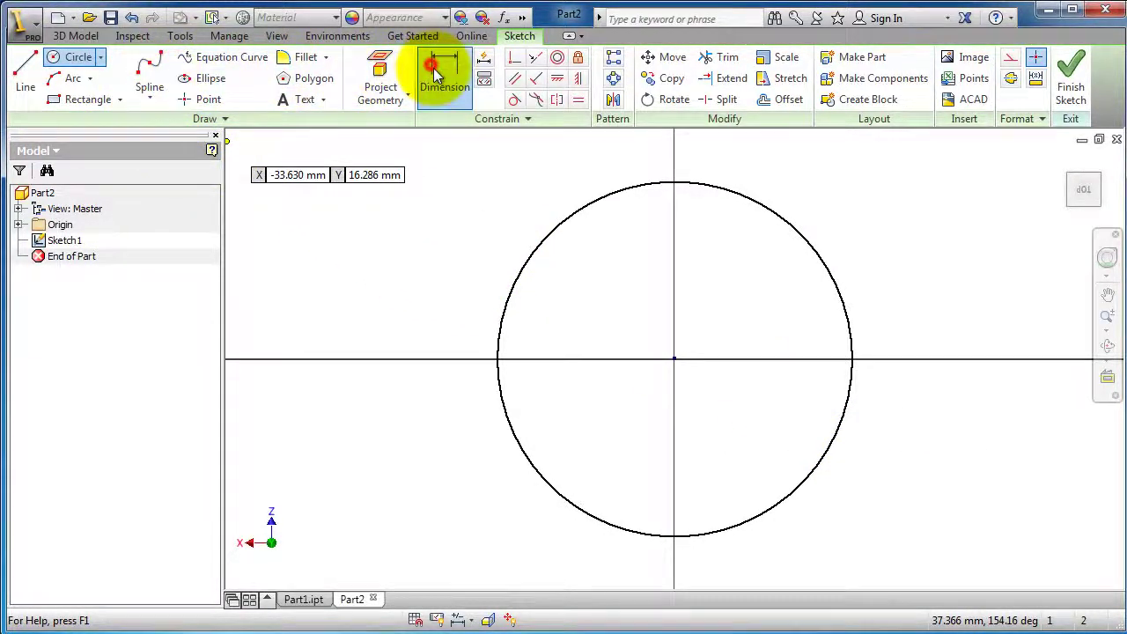
{"action": "left_click", "coordinate": [556, 227]}
{"action": "left_click", "coordinate": [481, 214]}
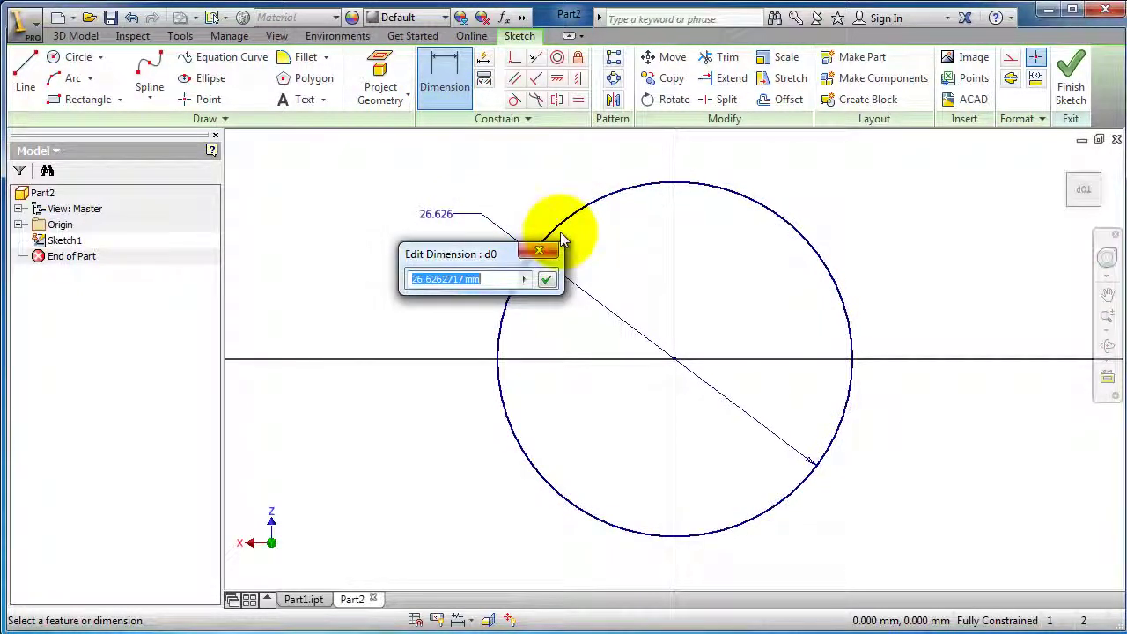
{"action": "key", "text": "Return"}
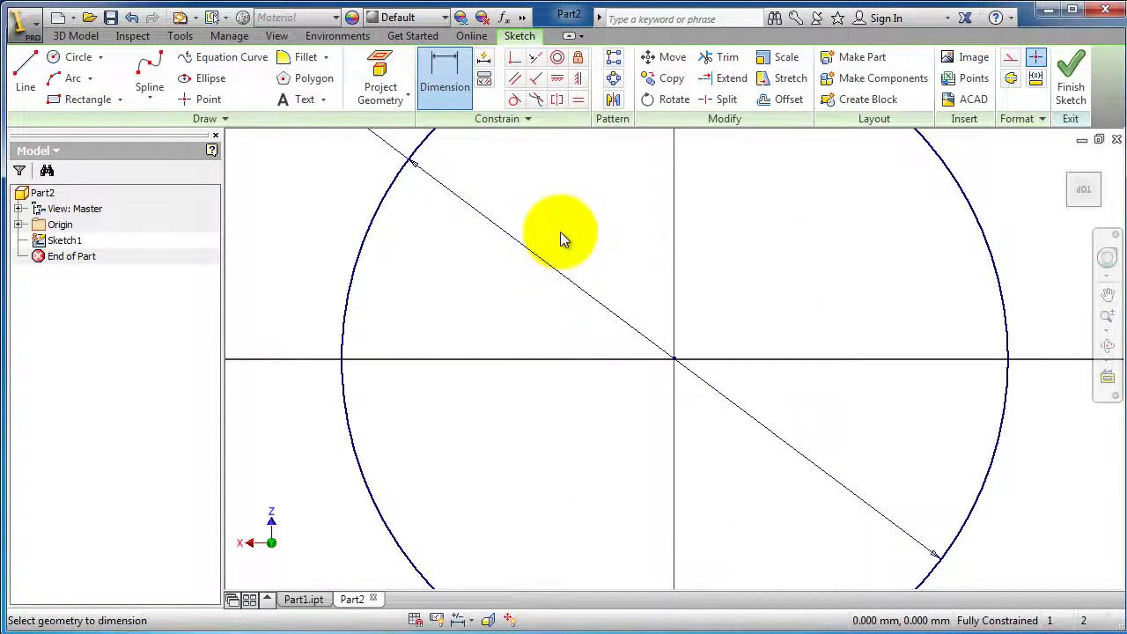
{"action": "scroll", "coordinate": [617, 211], "scroll_direction": "up", "scroll_amount": 3}
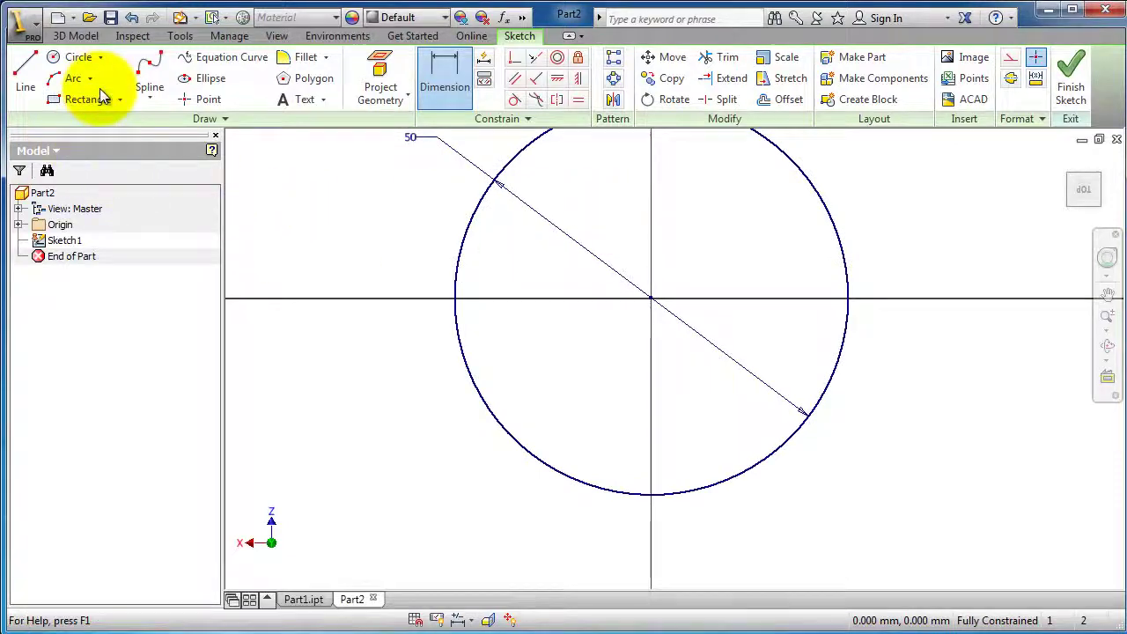
- Extrude the circle upward 11 mm into a solid disc
{"action": "left_click", "coordinate": [76, 36]}
{"action": "left_click", "coordinate": [140, 66]}
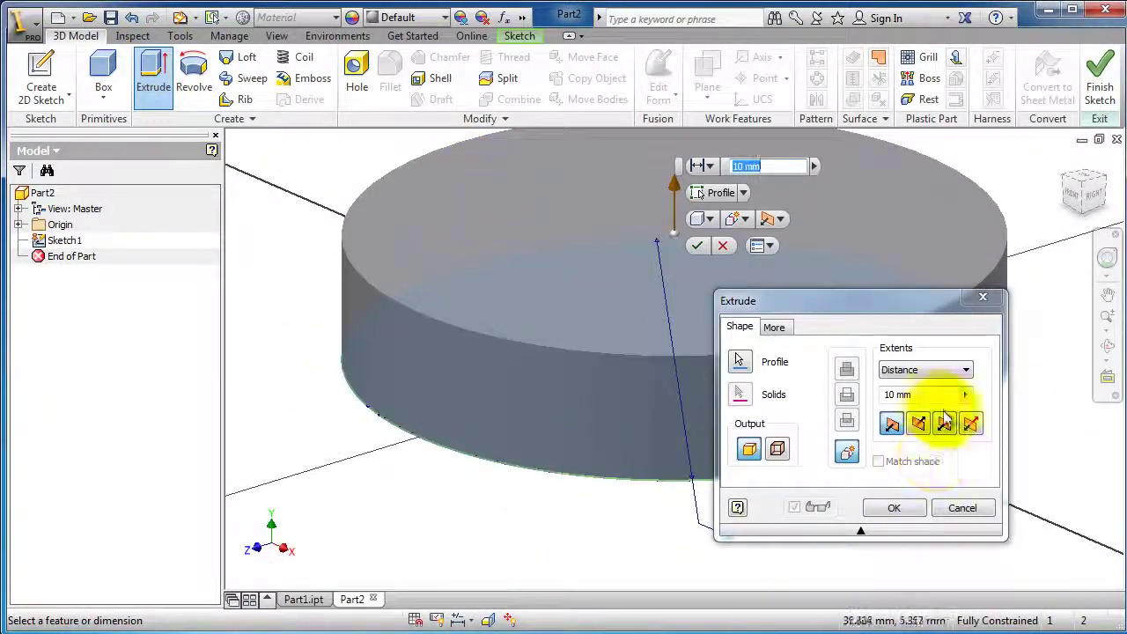
{"action": "left_click_drag", "start_coordinate": [931, 398], "coordinate": [894, 397]}
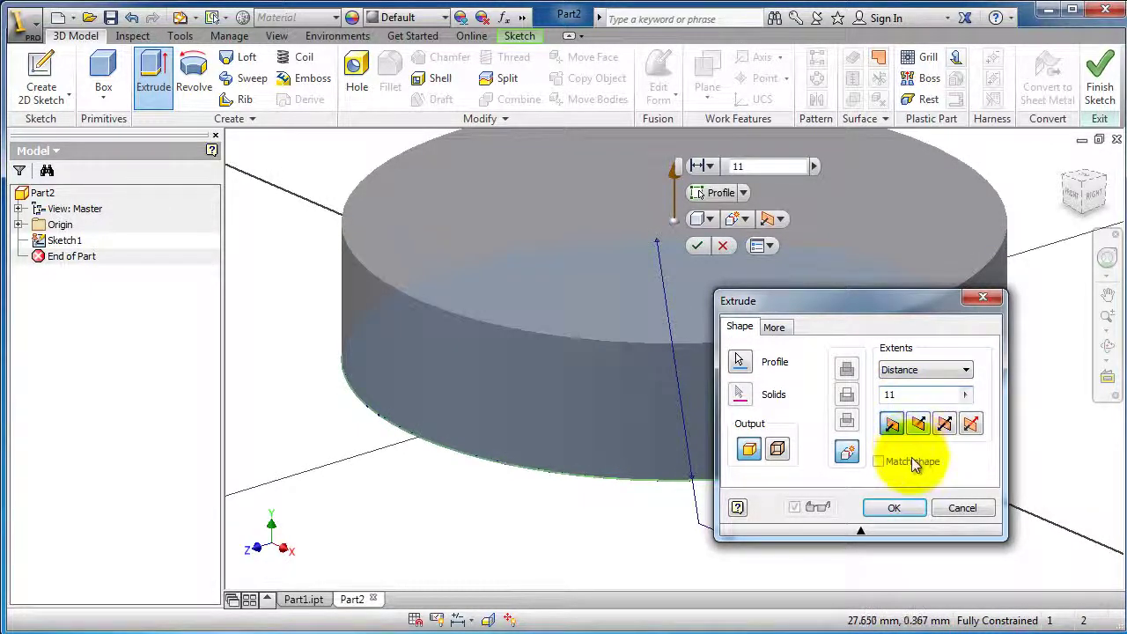
{"action": "left_click", "coordinate": [896, 508]}
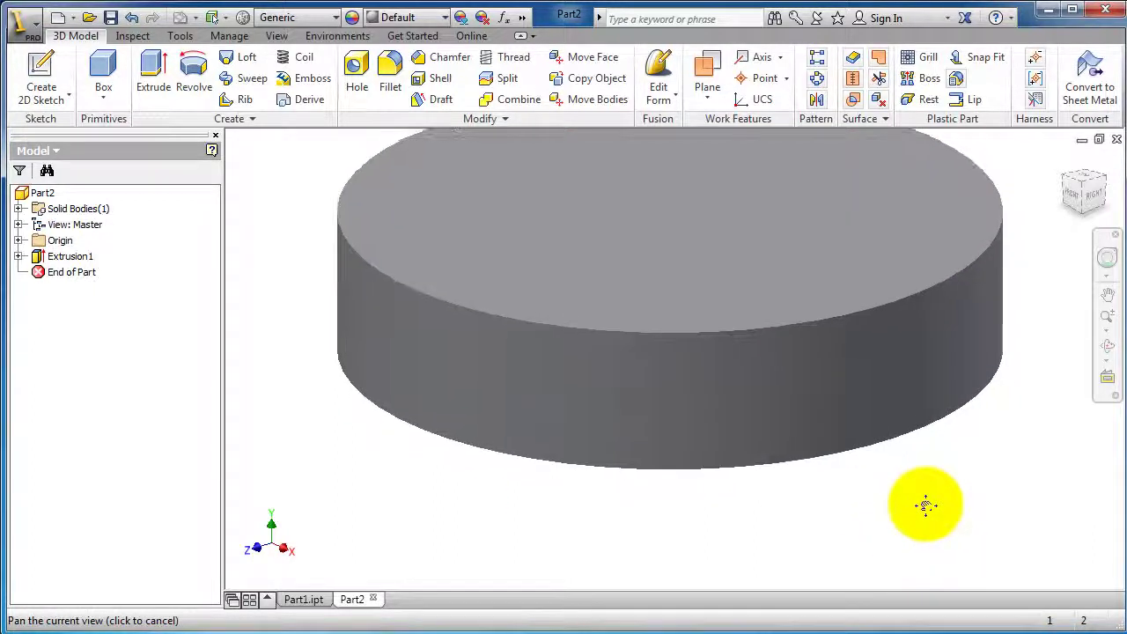
- Start a new sketch on the bottom face of the disc
{"action": "scroll", "coordinate": [925, 506], "scroll_direction": "down", "scroll_amount": 3}
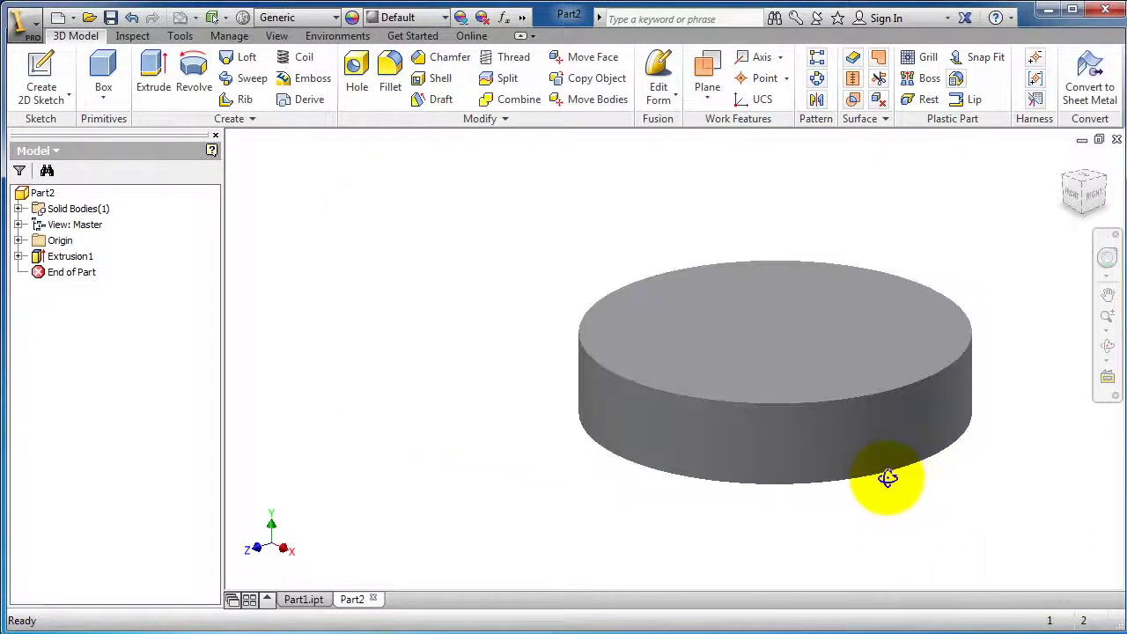
{"action": "middle_click_drag", "start_coordinate": [886, 478], "coordinate": [897, 408], "text": "shift"}
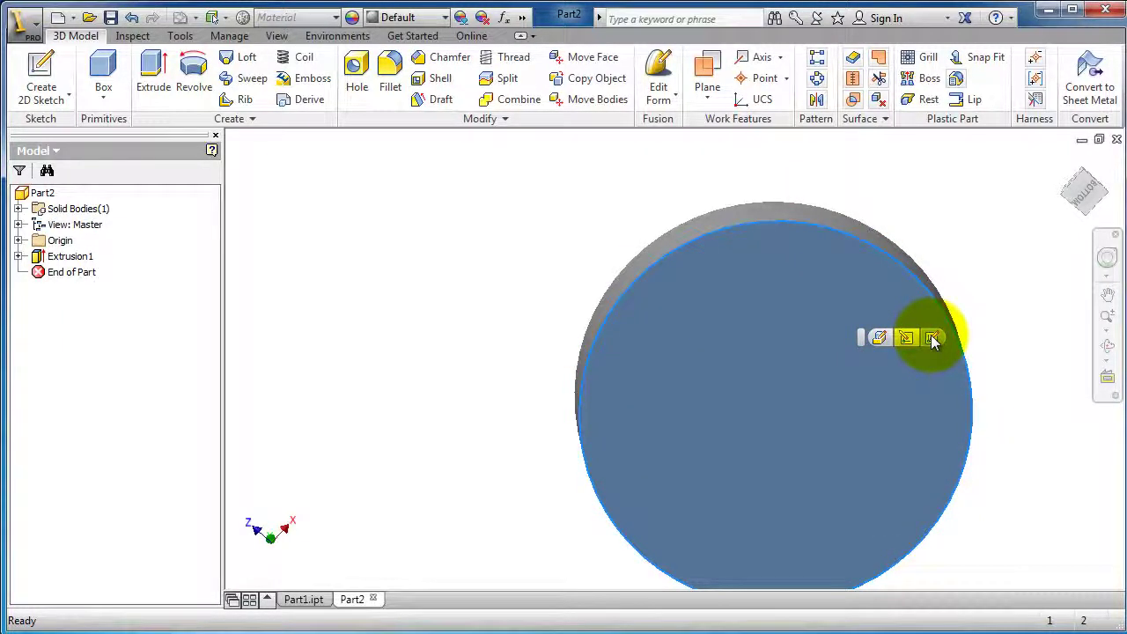
{"action": "left_click", "coordinate": [931, 335]}
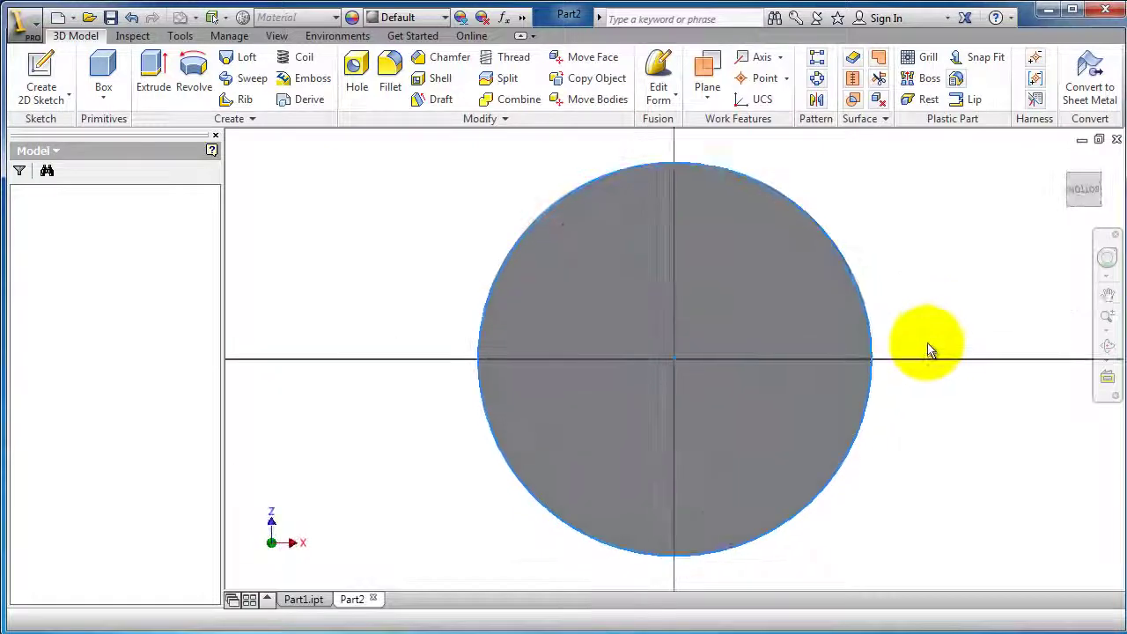
{"action": "scroll", "coordinate": [818, 222], "scroll_direction": "down", "scroll_amount": 2}
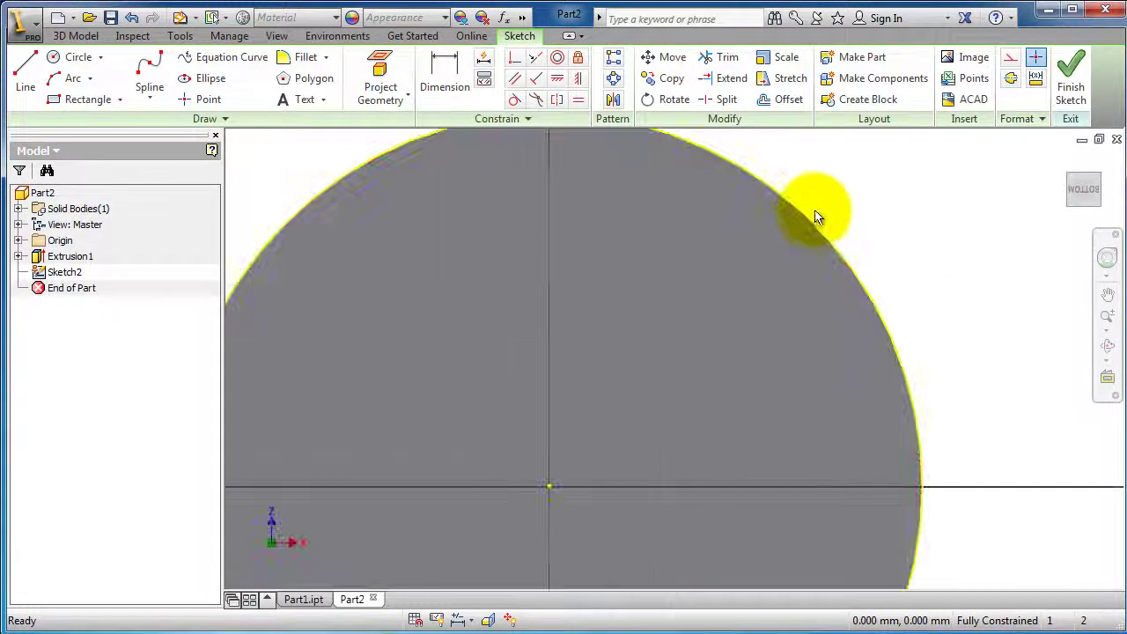
{"action": "key", "text": "F2"}
{"action": "left_click_drag", "start_coordinate": [830, 209], "coordinate": [861, 226]}
{"action": "key", "text": "Escape"}
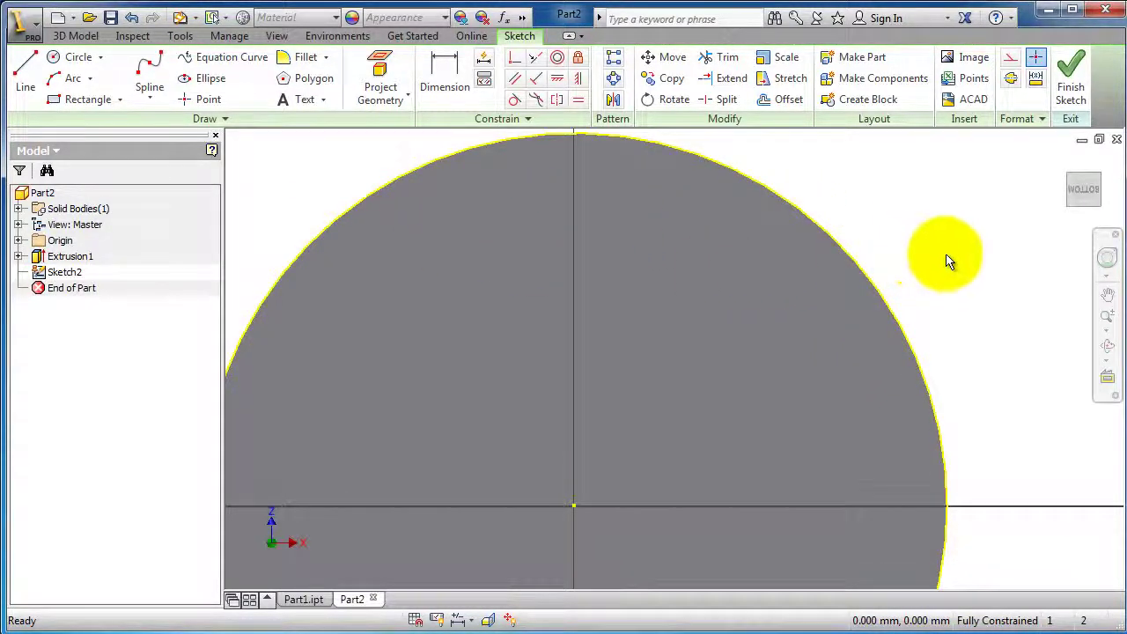
{"action": "mouse_move", "coordinate": [916, 247]}
{"action": "middle_mouse_down"}
{"action": "mouse_move", "coordinate": [900, 237]}
{"action": "mouse_move", "coordinate": [951, 235]}
{"action": "middle_mouse_up"}
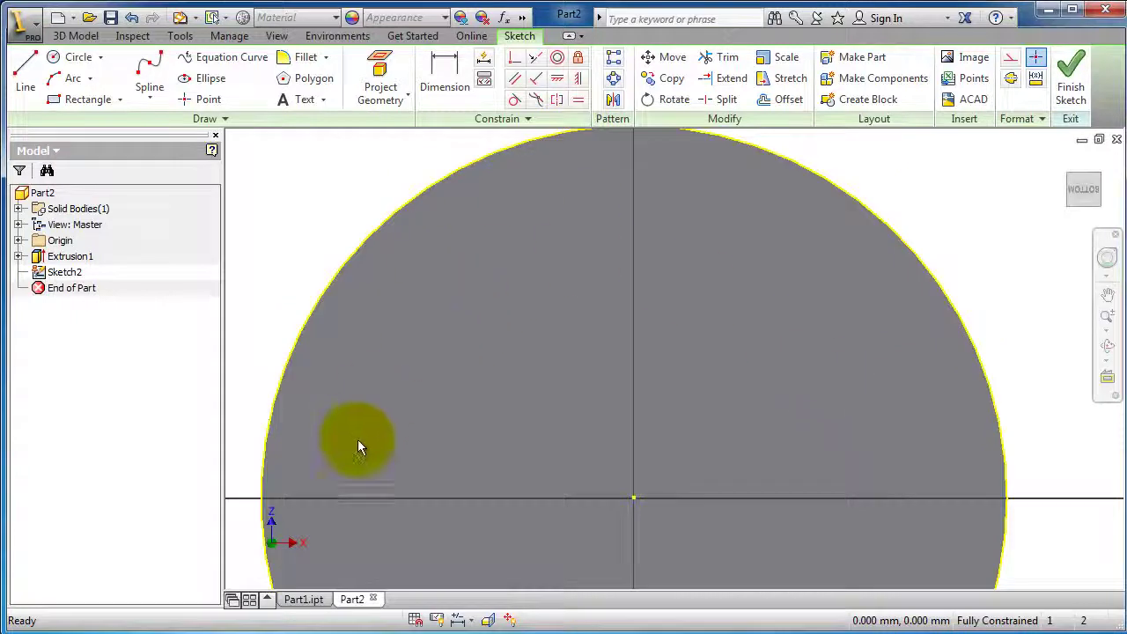
{"action": "scroll", "coordinate": [910, 262], "scroll_direction": "down", "scroll_amount": 3}
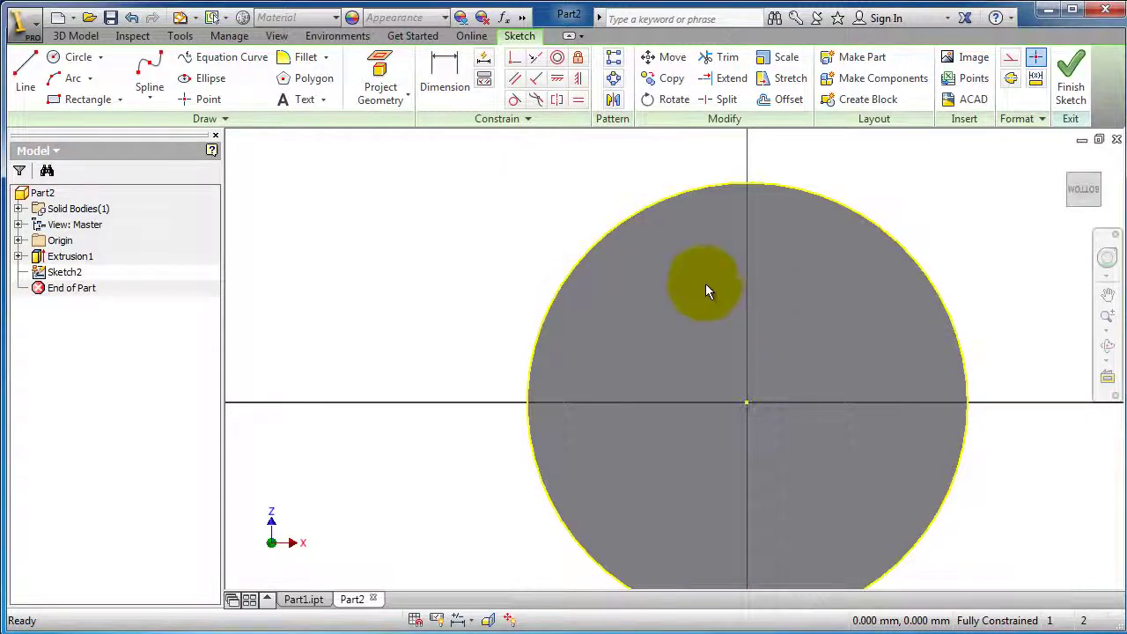
- Offset the disc's projected circular edge inward and dimension the gap between the two circles as 1 mm
{"action": "left_click", "coordinate": [784, 99]}
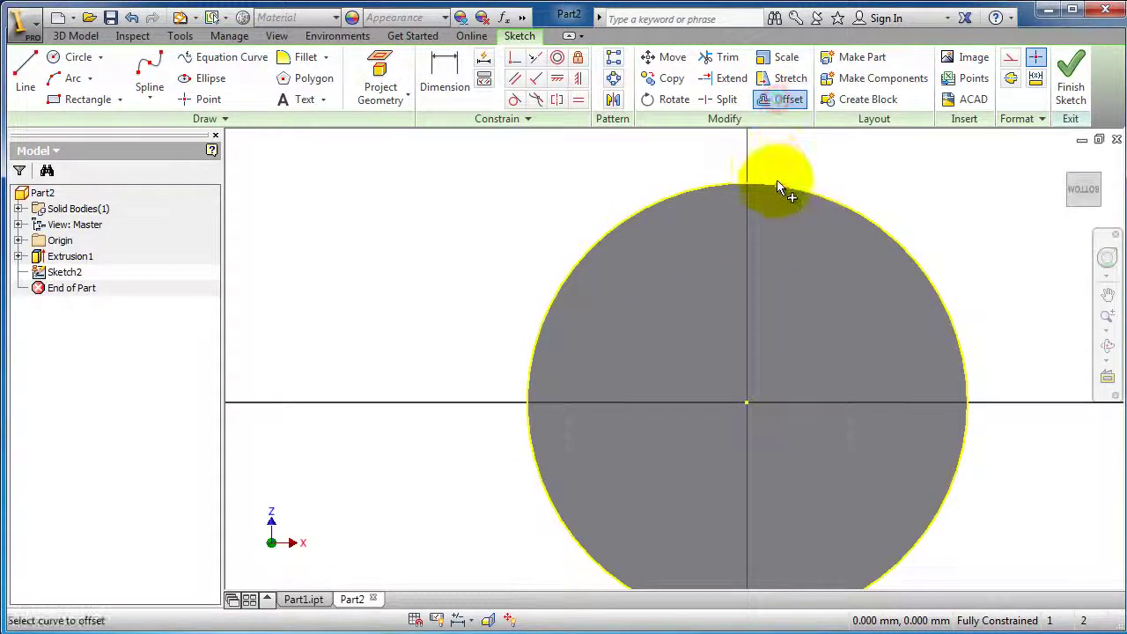
{"action": "left_click", "coordinate": [778, 185]}
{"action": "left_click", "coordinate": [779, 200]}
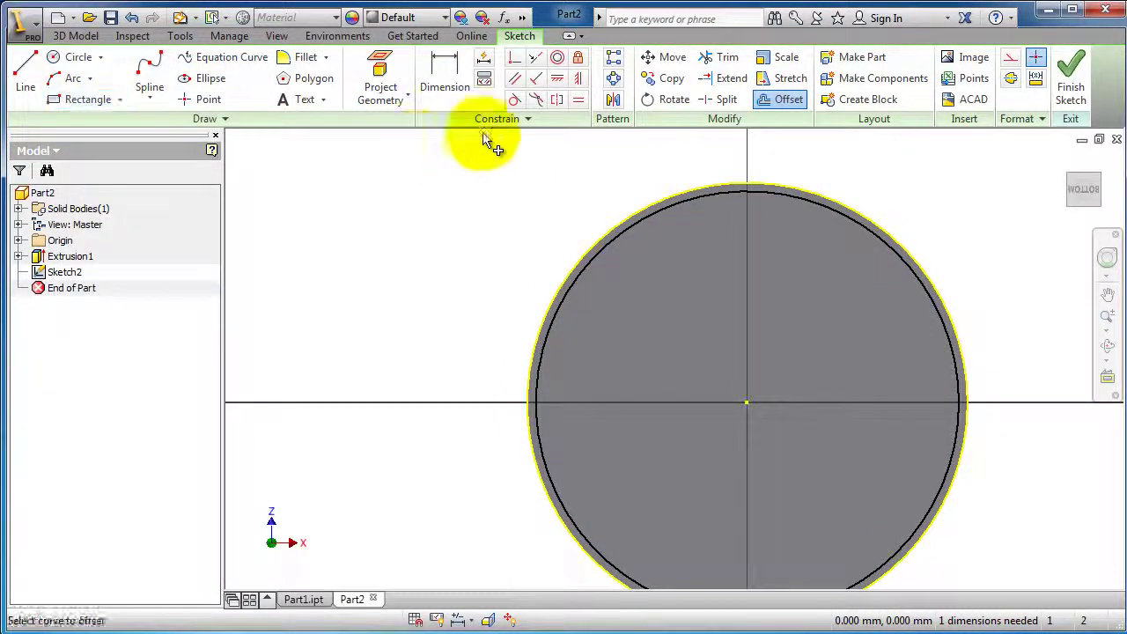
{"action": "left_click", "coordinate": [447, 78]}
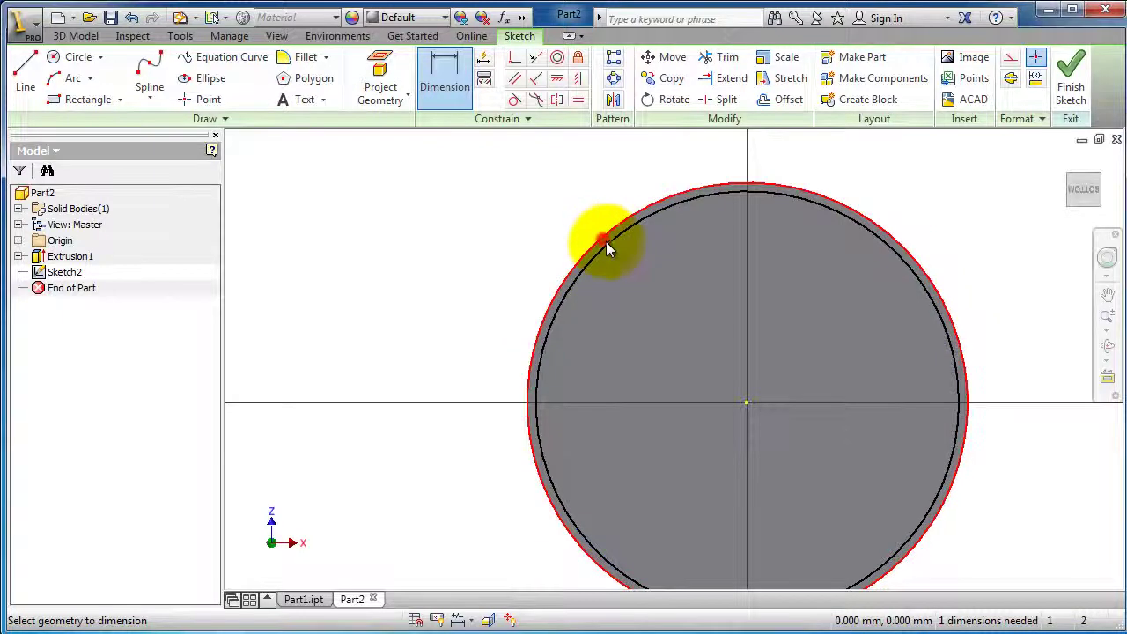
{"action": "left_click", "coordinate": [607, 243]}
{"action": "left_click", "coordinate": [542, 246]}
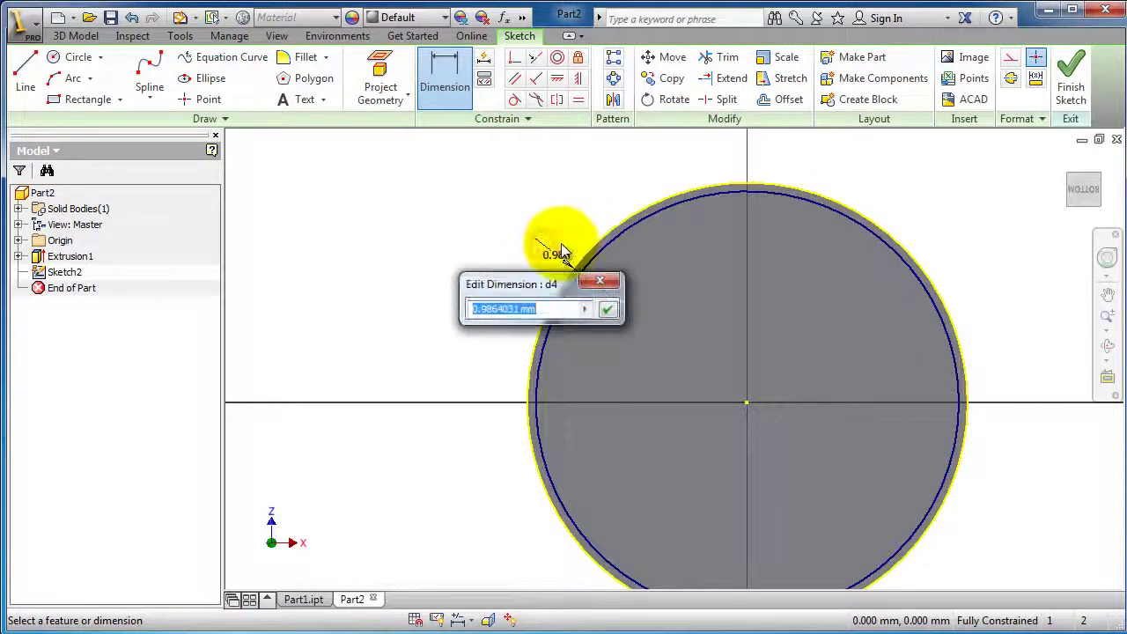
{"action": "type", "text": "1"}
{"action": "key", "text": "Return"}
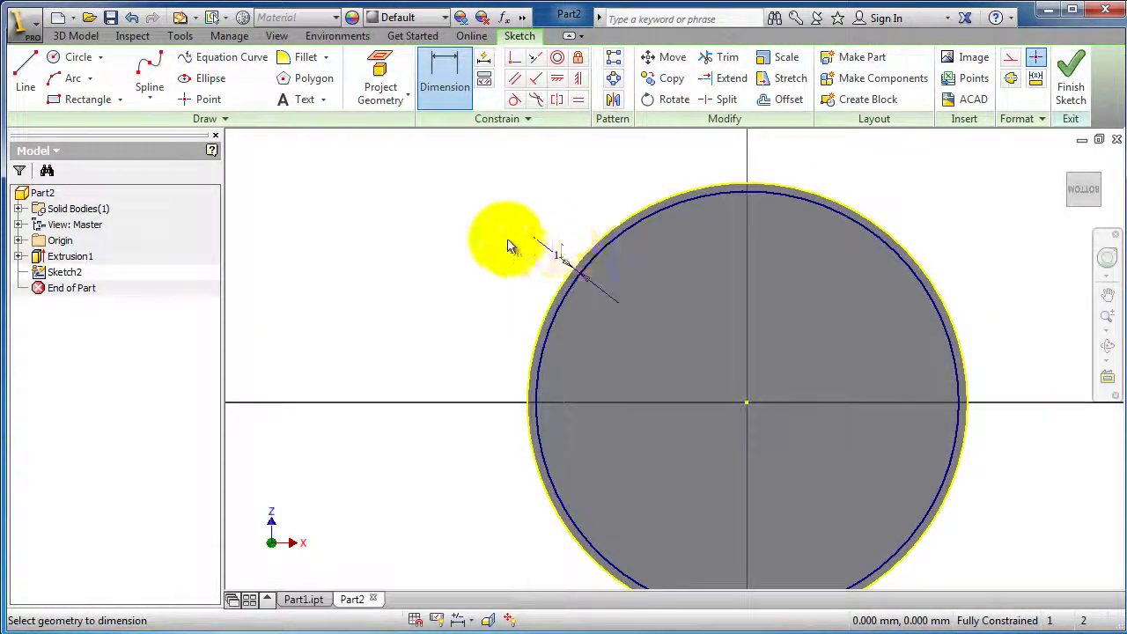
- Cut-extrude the inner circle 10 mm into the disc to hollow it from below
{"action": "left_click", "coordinate": [79, 39]}
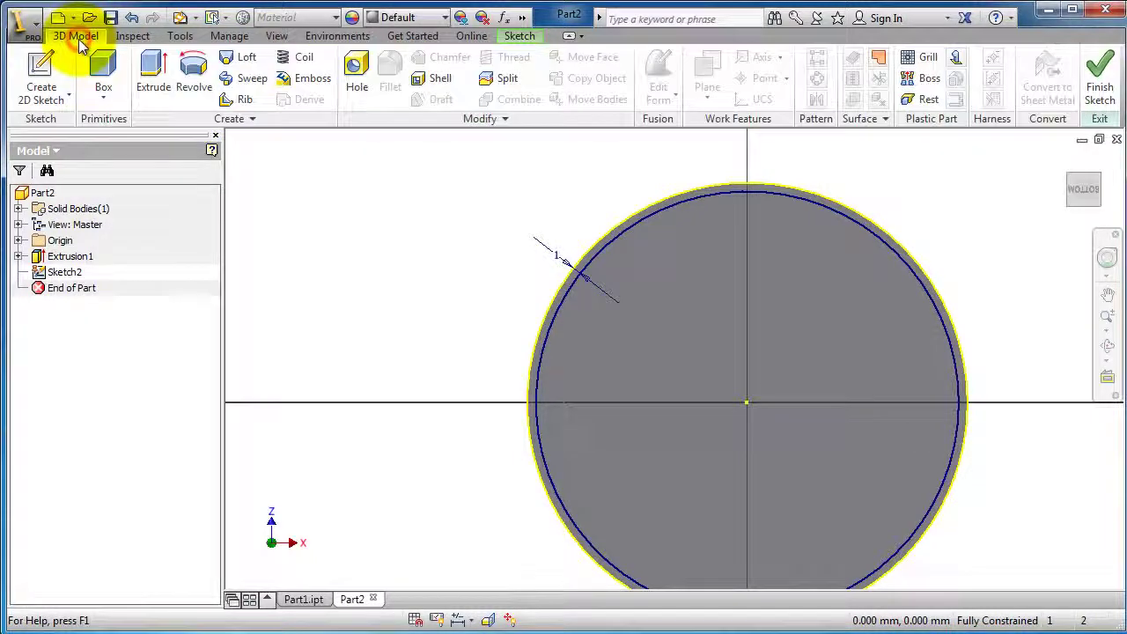
{"action": "left_click", "coordinate": [150, 69]}
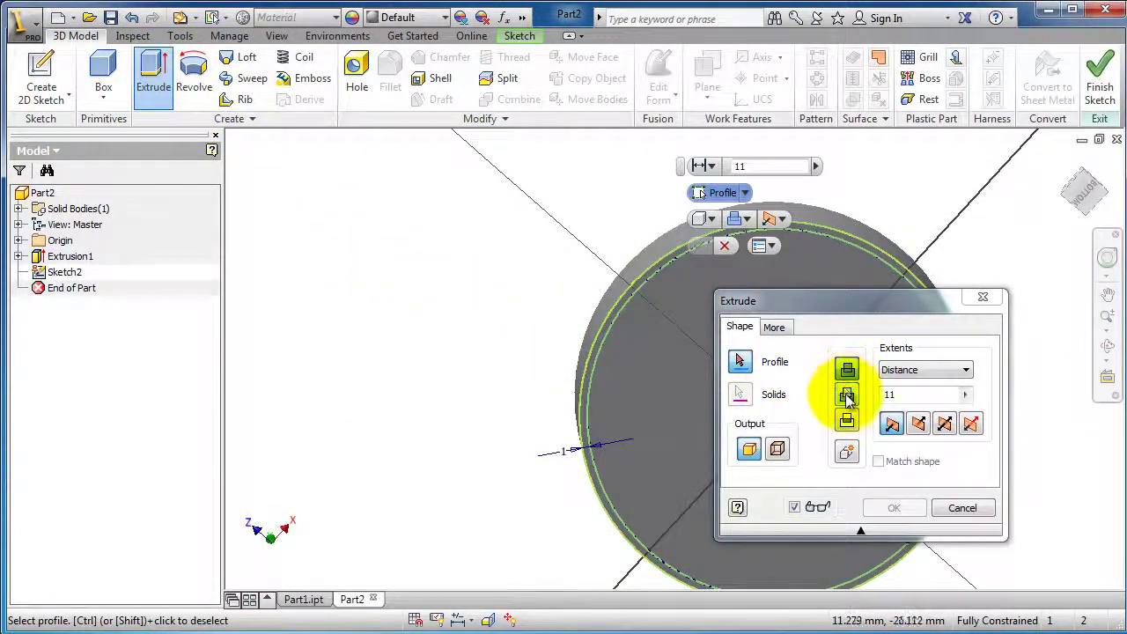
{"action": "left_click", "coordinate": [847, 396]}
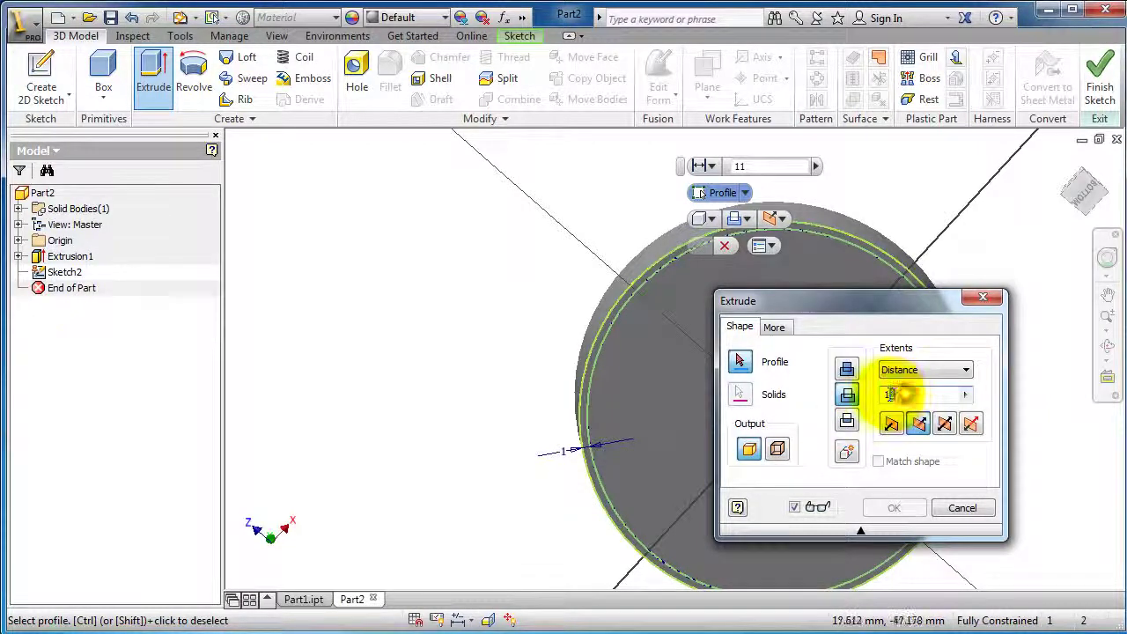
{"action": "left_click_drag", "start_coordinate": [902, 394], "coordinate": [939, 398]}
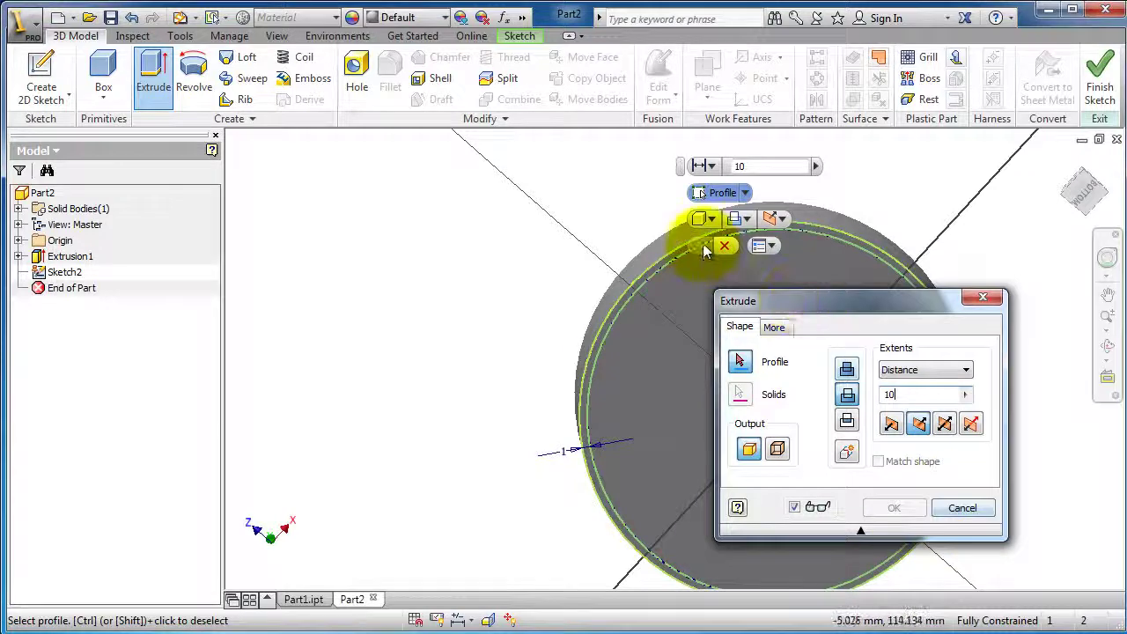
{"action": "left_click", "coordinate": [625, 374]}
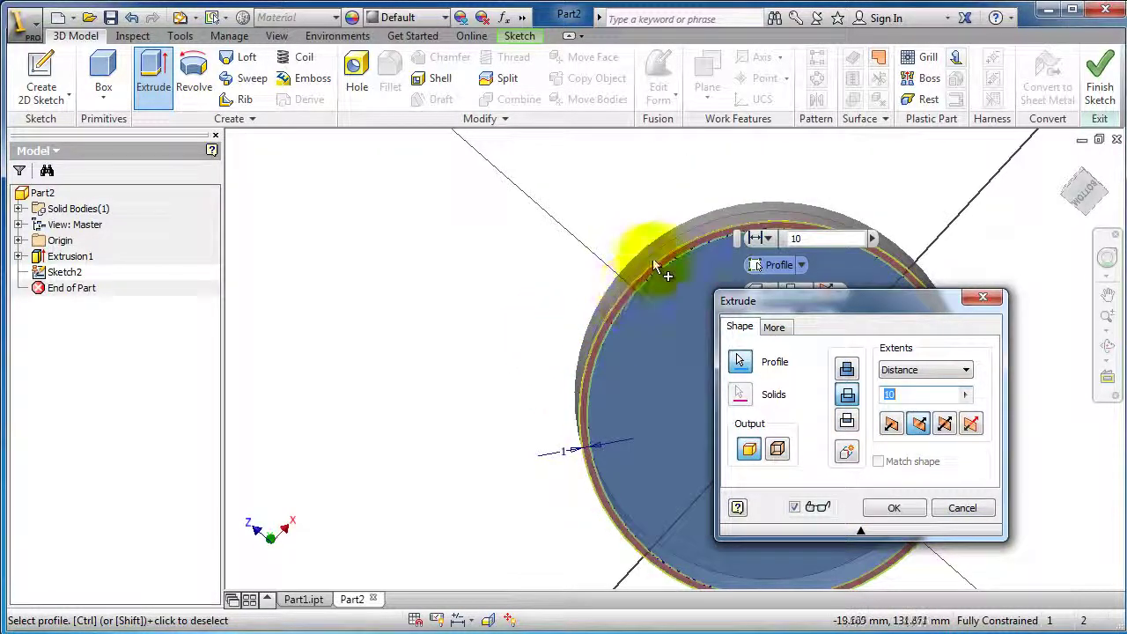
{"action": "left_click_drag", "start_coordinate": [844, 176], "coordinate": [764, 239]}
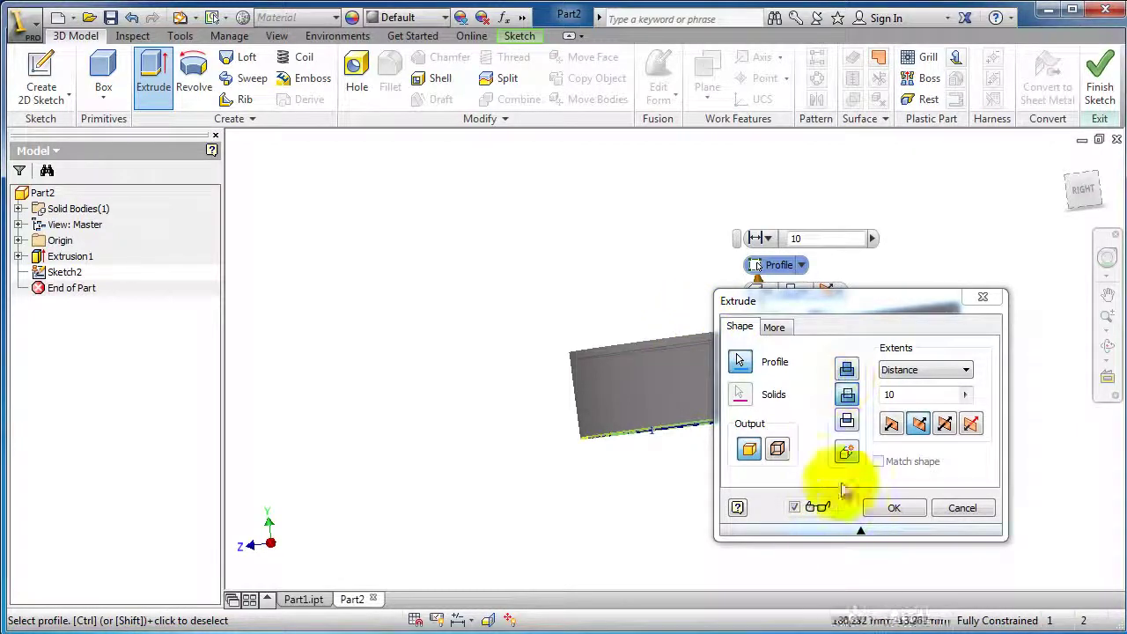
{"action": "left_click", "coordinate": [892, 507]}
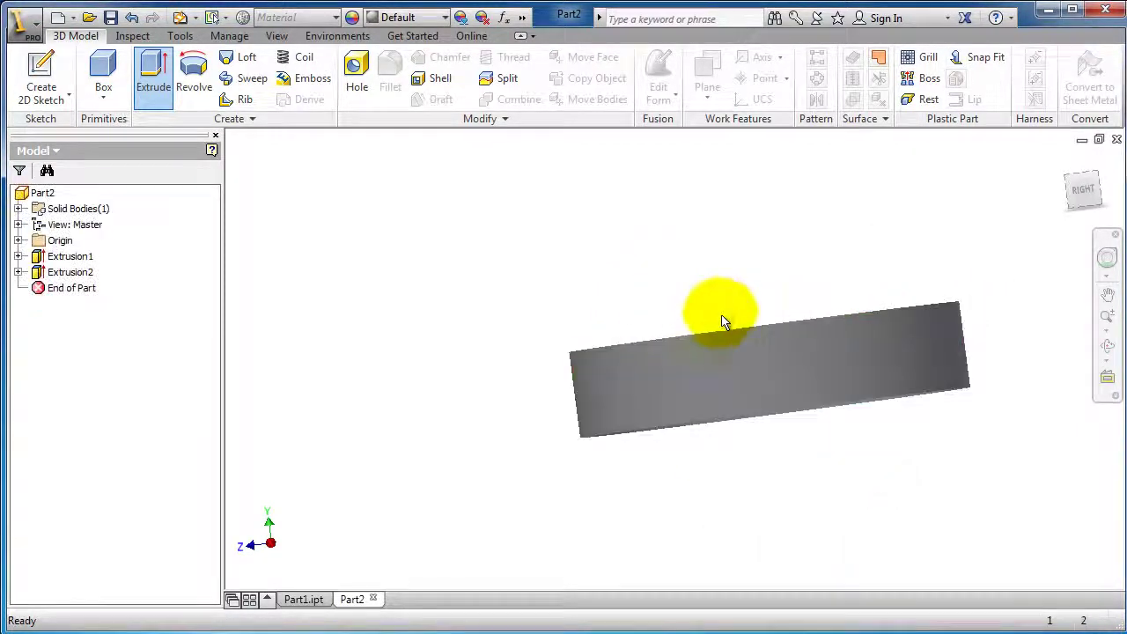
- Fillet the top outer edge of the disc with a 0.55 mm radius
{"action": "left_click_drag", "start_coordinate": [723, 317], "coordinate": [676, 204]}
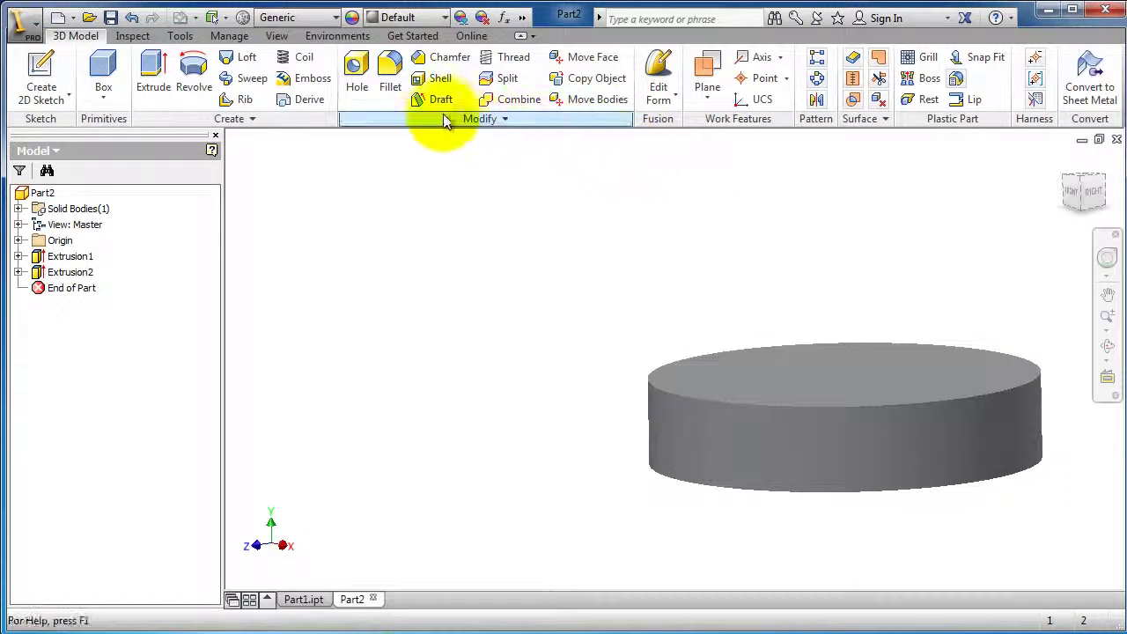
{"action": "left_click", "coordinate": [393, 74]}
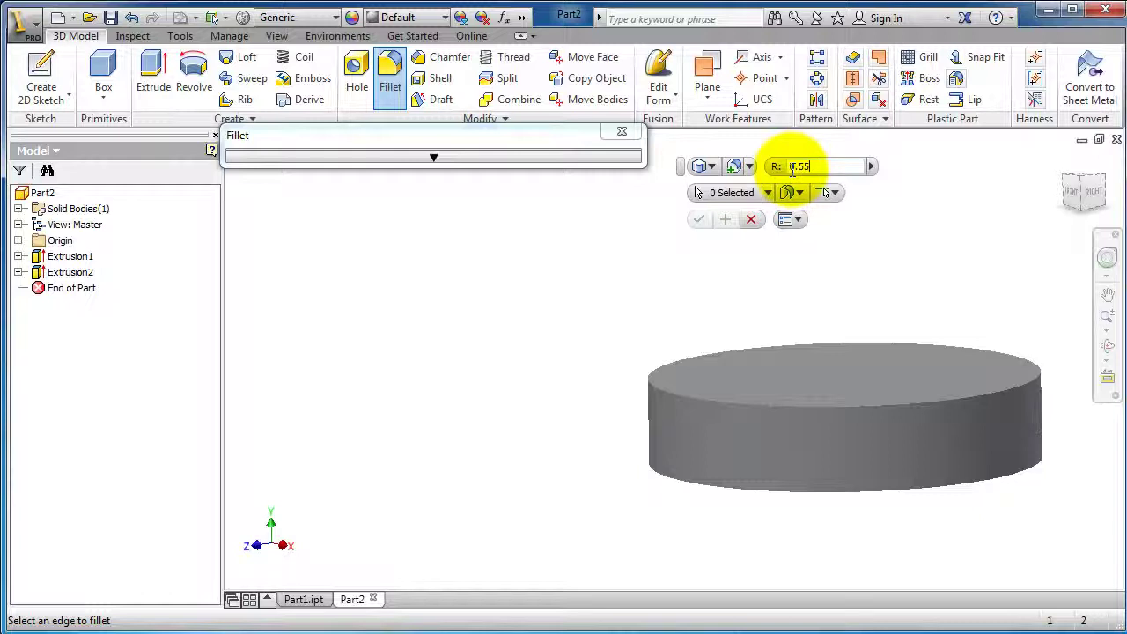
{"action": "left_click", "coordinate": [780, 405]}
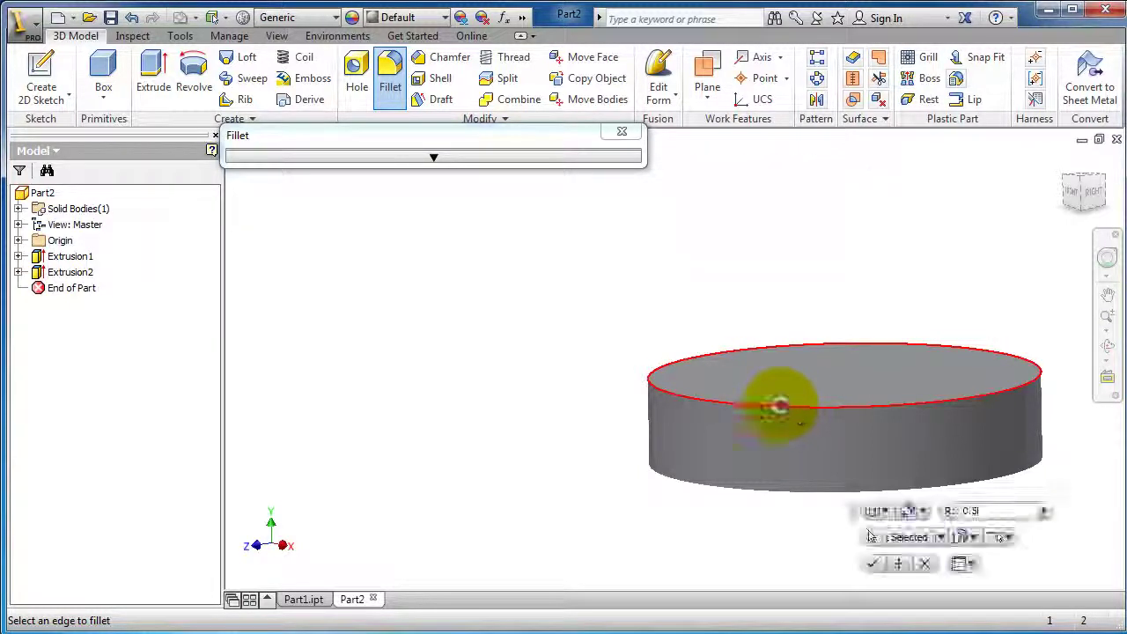
{"action": "left_click", "coordinate": [873, 564]}
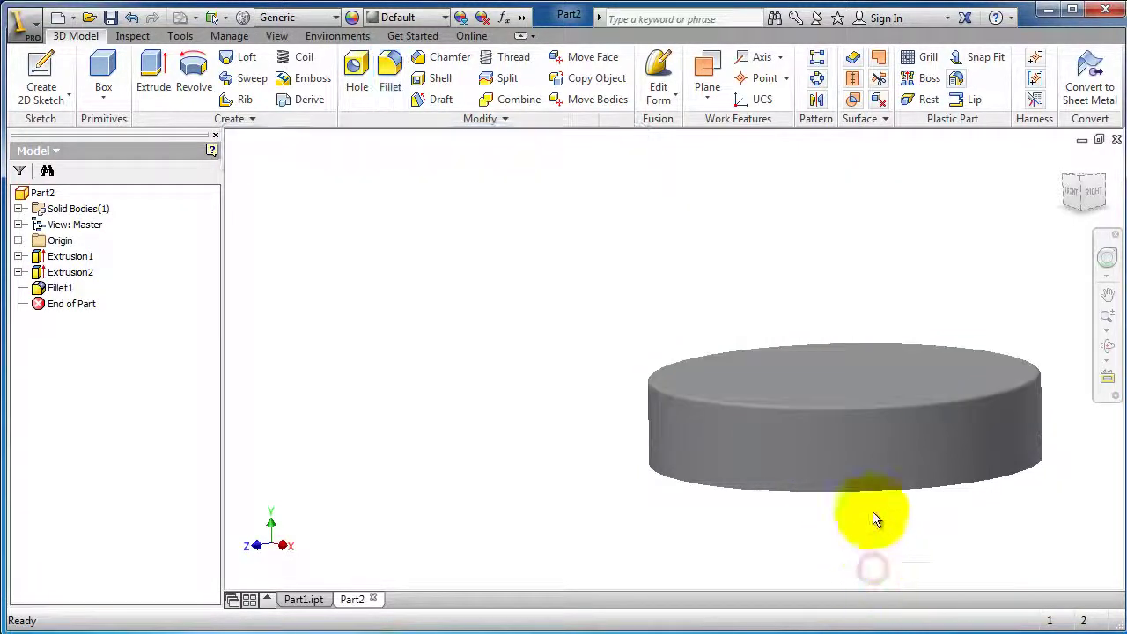
- Save the finished lid part in the can folder as Part2cap
{"action": "middle_click_drag", "start_coordinate": [876, 347], "coordinate": [561, 303], "text": "shift"}
{"action": "middle_click_drag", "start_coordinate": [999, 502], "coordinate": [781, 498]}
{"action": "left_click", "coordinate": [111, 17]}
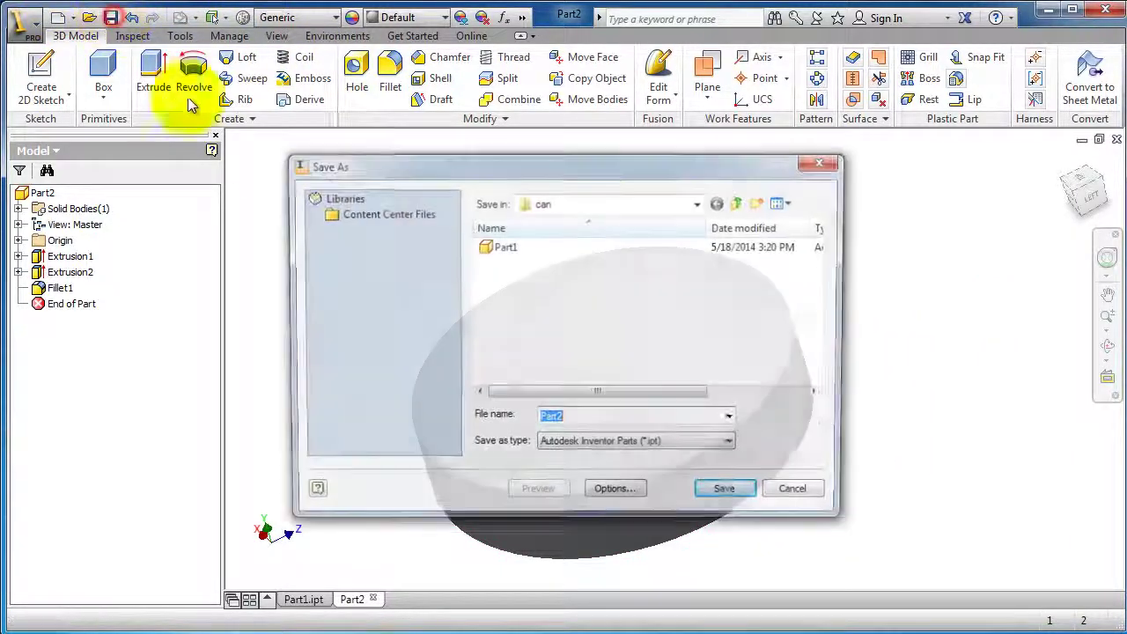
{"action": "left_click", "coordinate": [605, 417]}
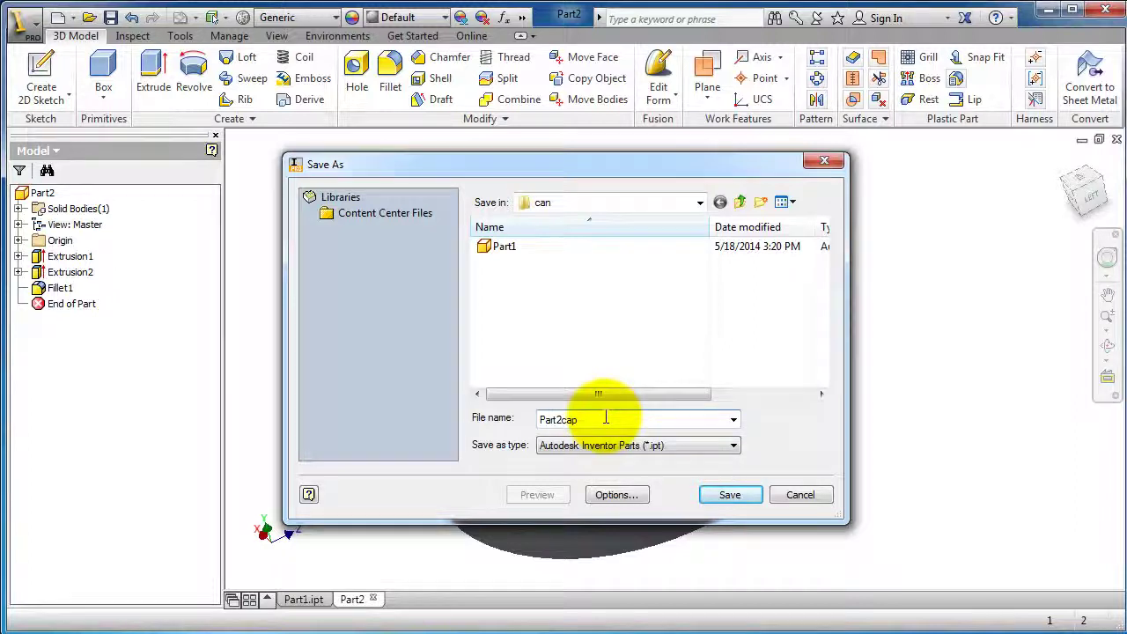
{"action": "key", "text": "Return"}
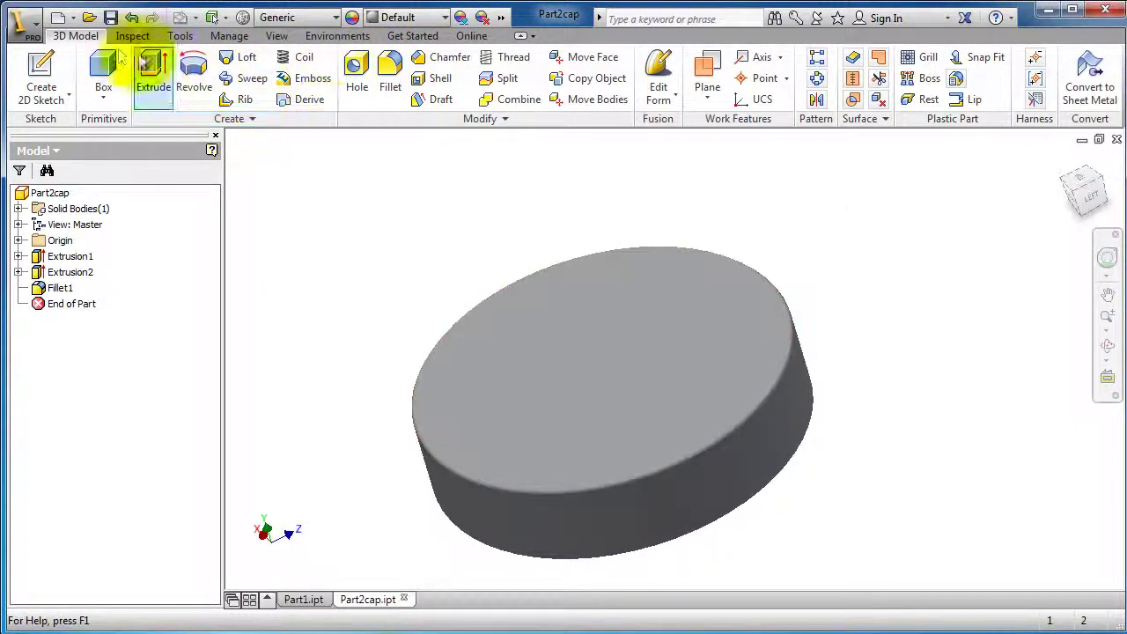
- Create a new assembly from the metric Standard (mm).iam template
{"action": "left_click", "coordinate": [57, 22]}
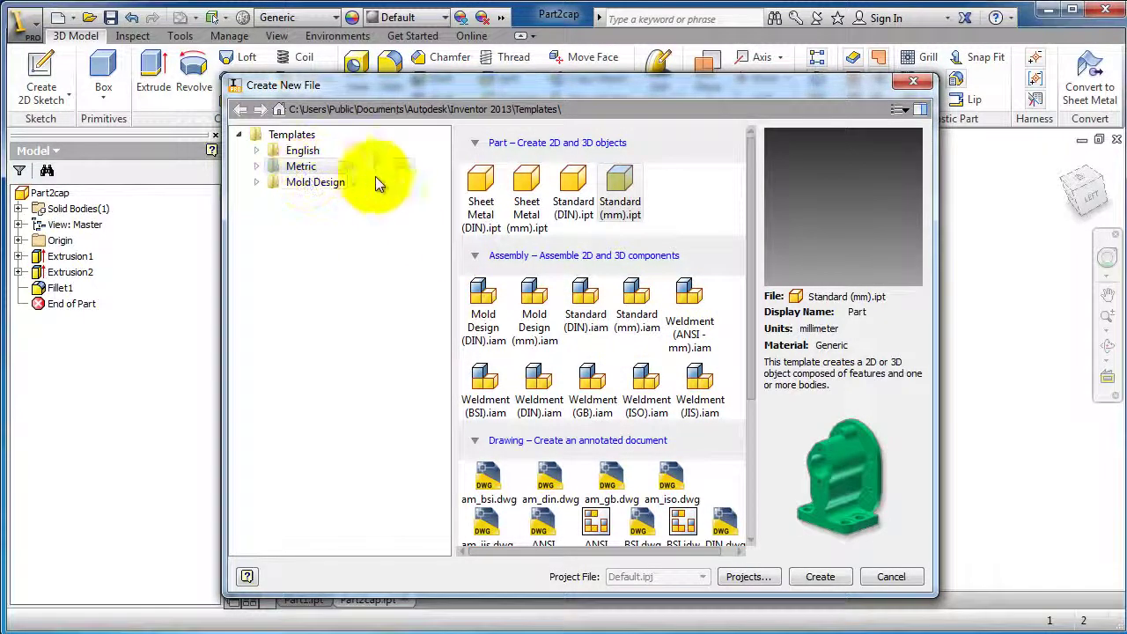
{"action": "left_click", "coordinate": [645, 322]}
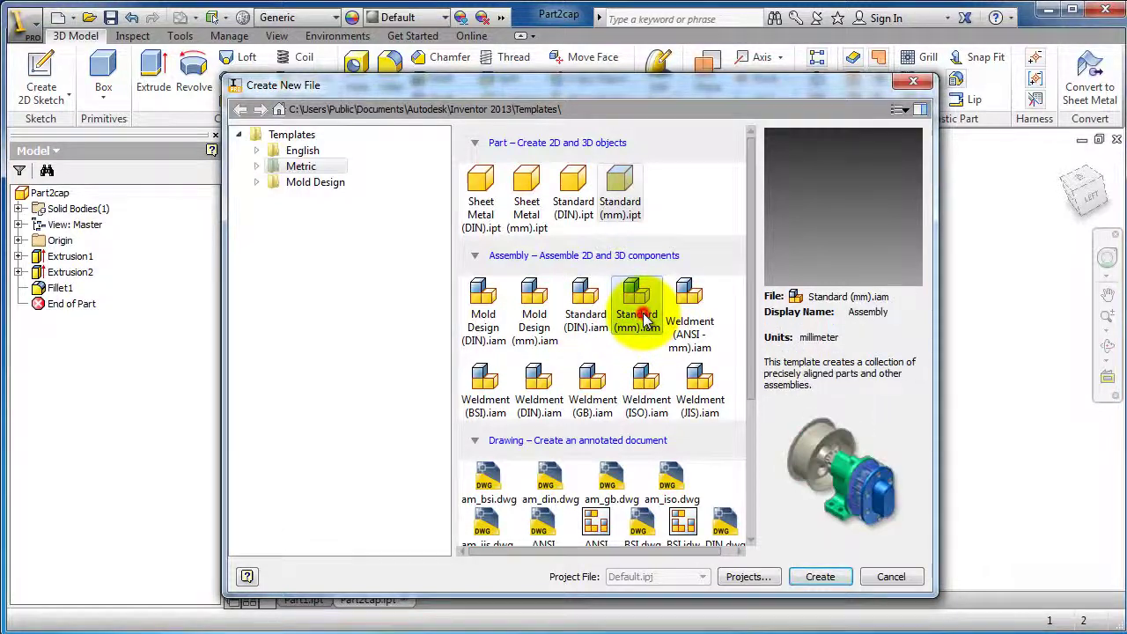
{"action": "left_click", "coordinate": [825, 584]}
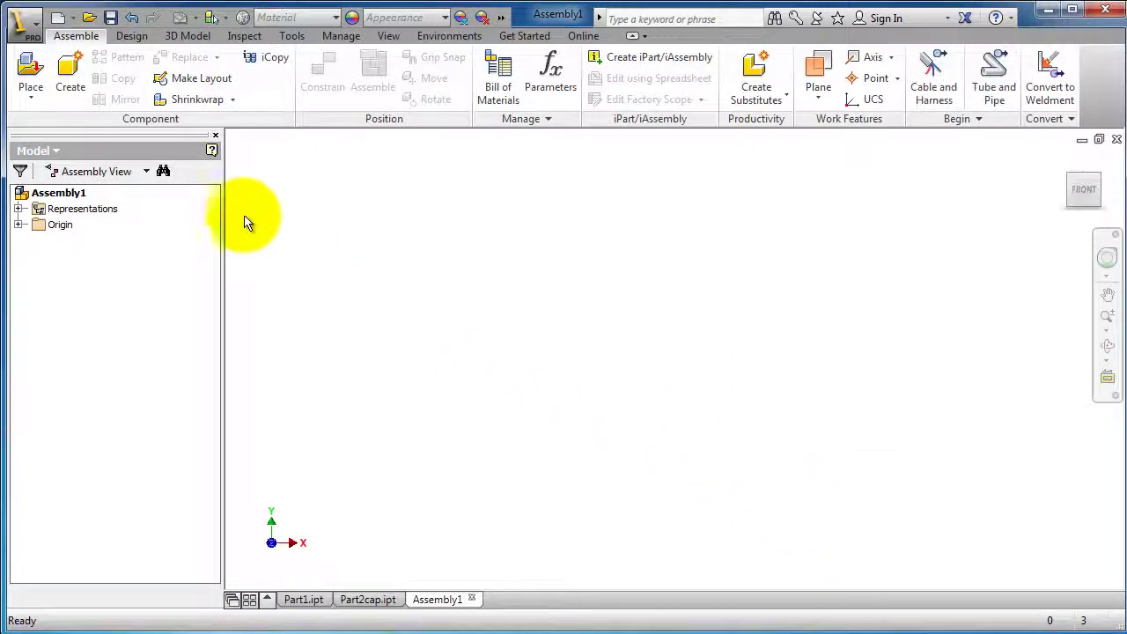
- Place one instance of the can body, Part1 from the can folder, in the assembly
{"action": "left_click", "coordinate": [31, 77]}
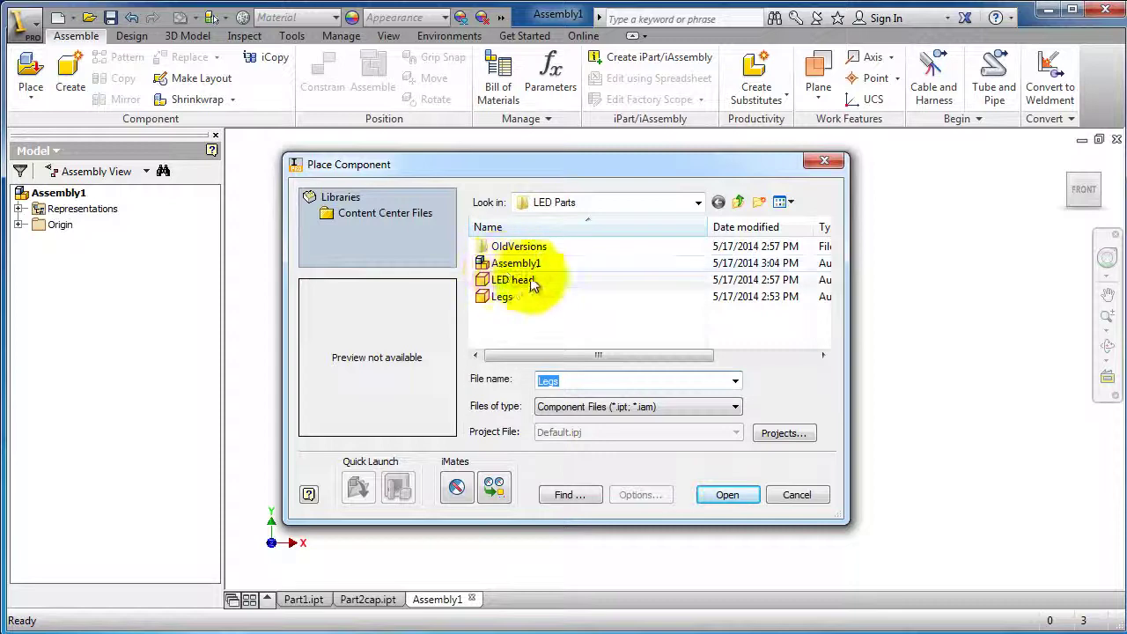
{"action": "left_click", "coordinate": [740, 203]}
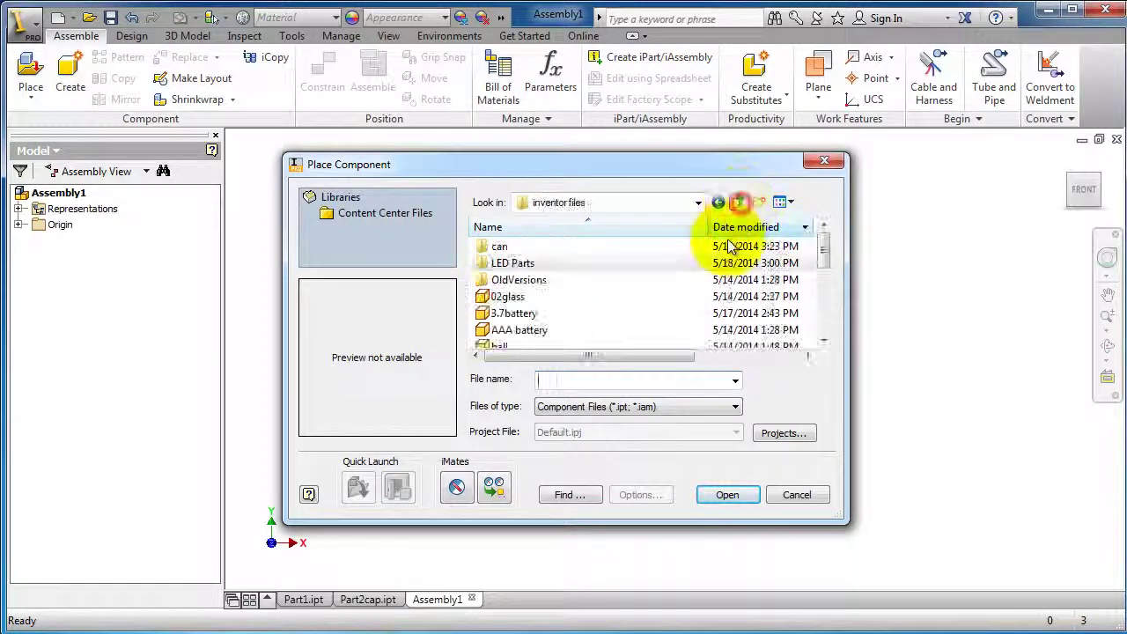
{"action": "double_click", "coordinate": [530, 246]}
{"action": "left_click", "coordinate": [520, 248]}
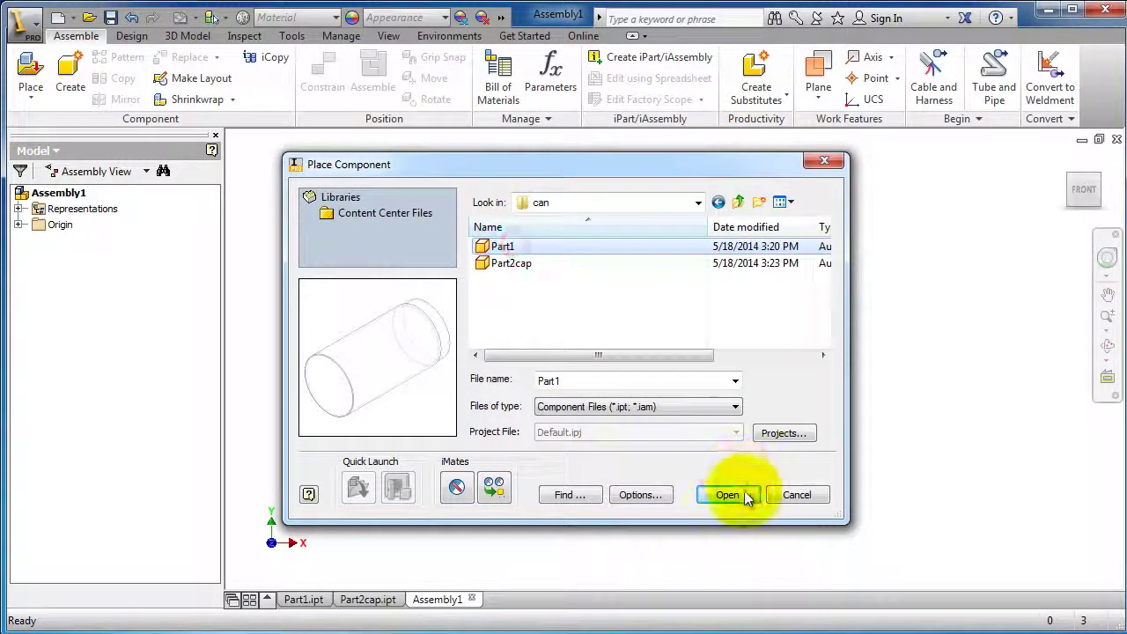
{"action": "left_click", "coordinate": [728, 494]}
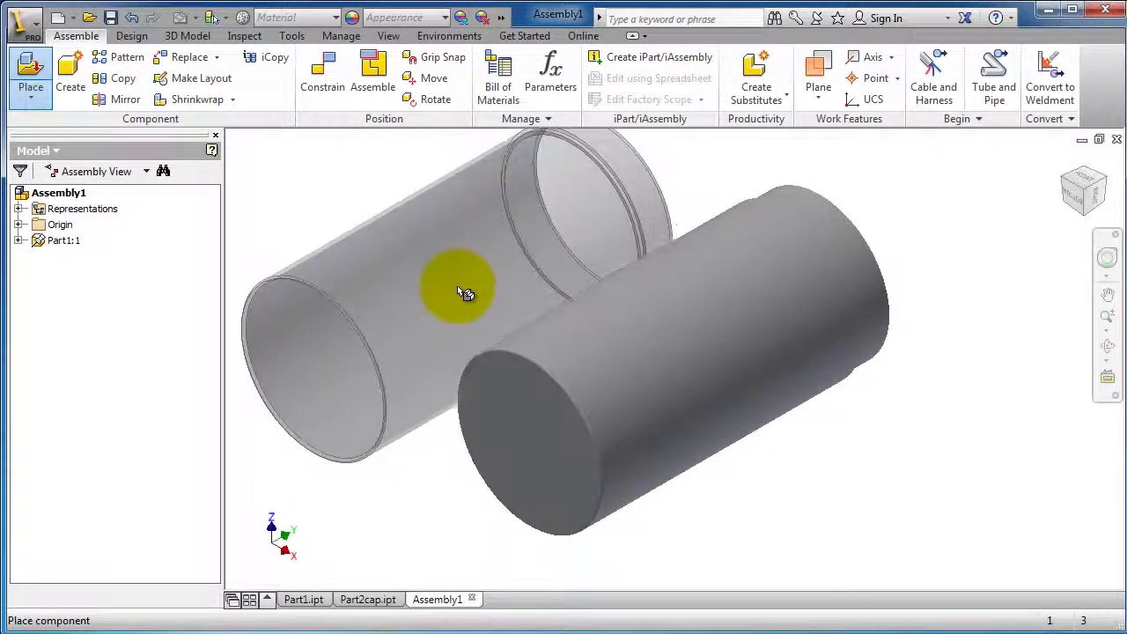
{"action": "key", "text": "Escape"}
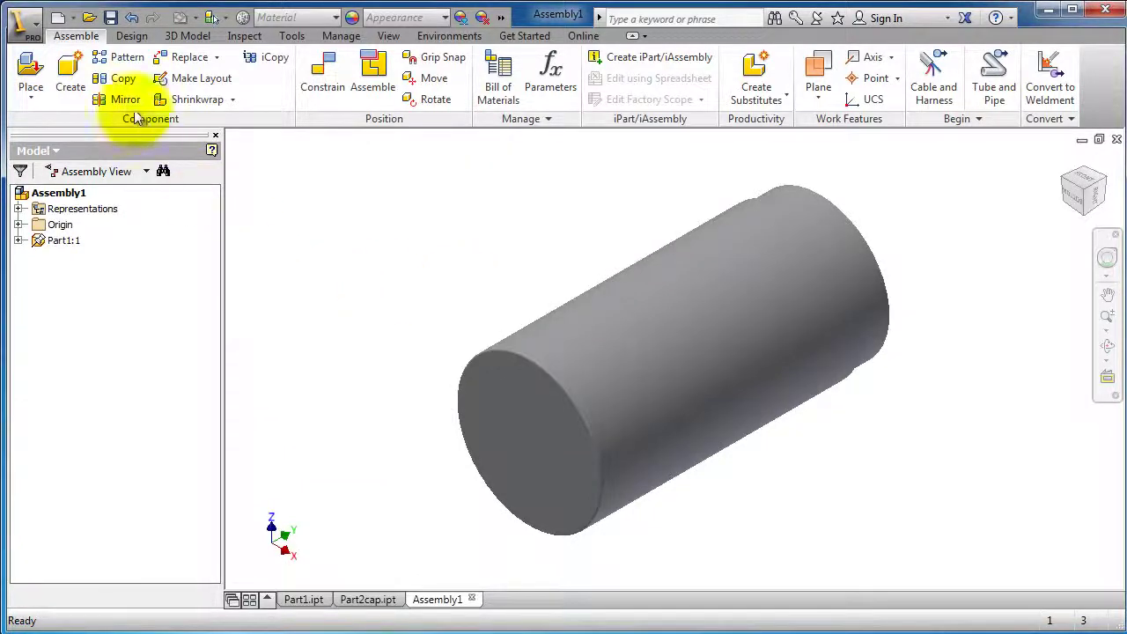
- Place one instance of the lid, Part2cap, beside the open end of the can body
{"action": "left_click", "coordinate": [30, 71]}
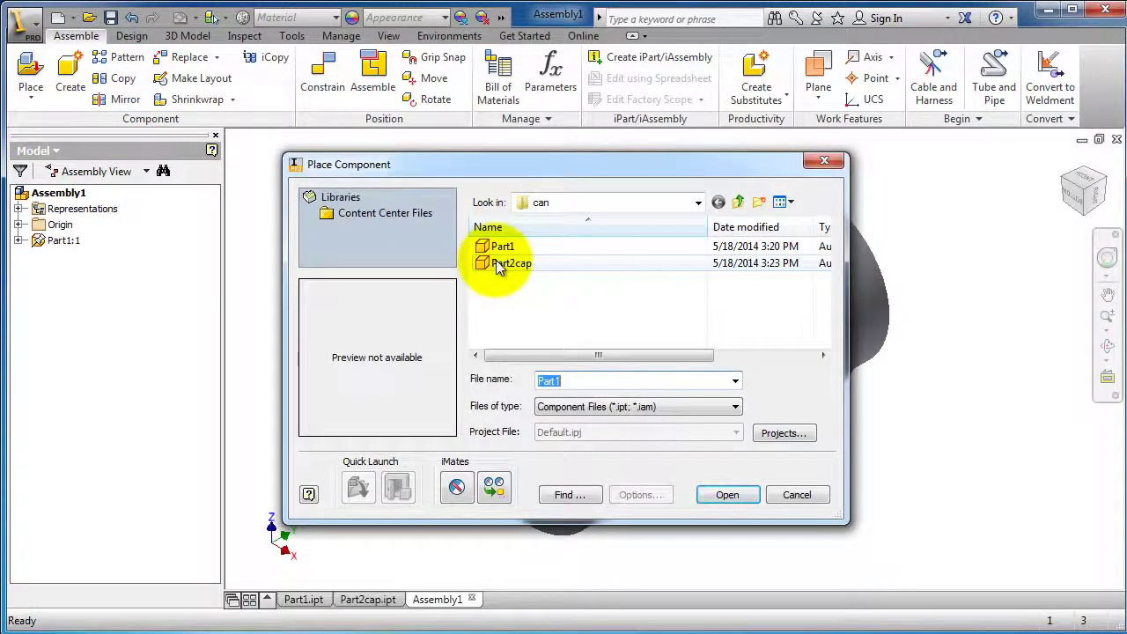
{"action": "left_click", "coordinate": [496, 263]}
{"action": "left_click", "coordinate": [735, 507]}
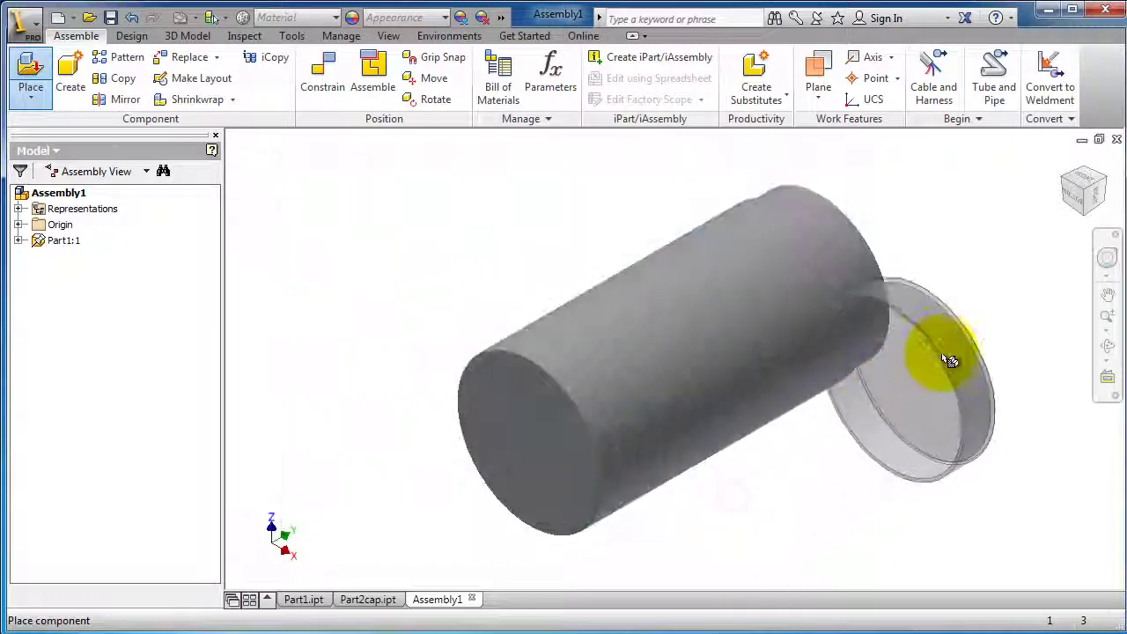
{"action": "left_click", "coordinate": [938, 267]}
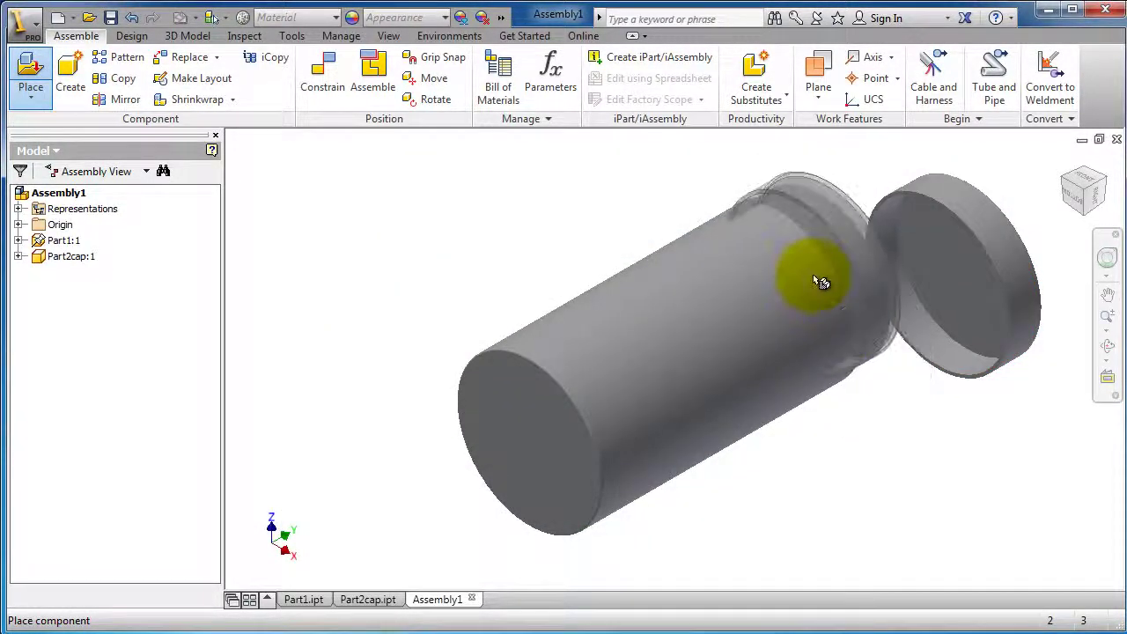
{"action": "key", "text": "Escape"}
- Add the 1.5in Square - Medium Blue appearance from the Inventor Material Library to the document and apply it to the can body
{"action": "middle_click_drag", "start_coordinate": [832, 268], "coordinate": [554, 329], "text": "shift"}
{"action": "scroll", "coordinate": [633, 315], "scroll_direction": "down", "scroll_amount": 5}
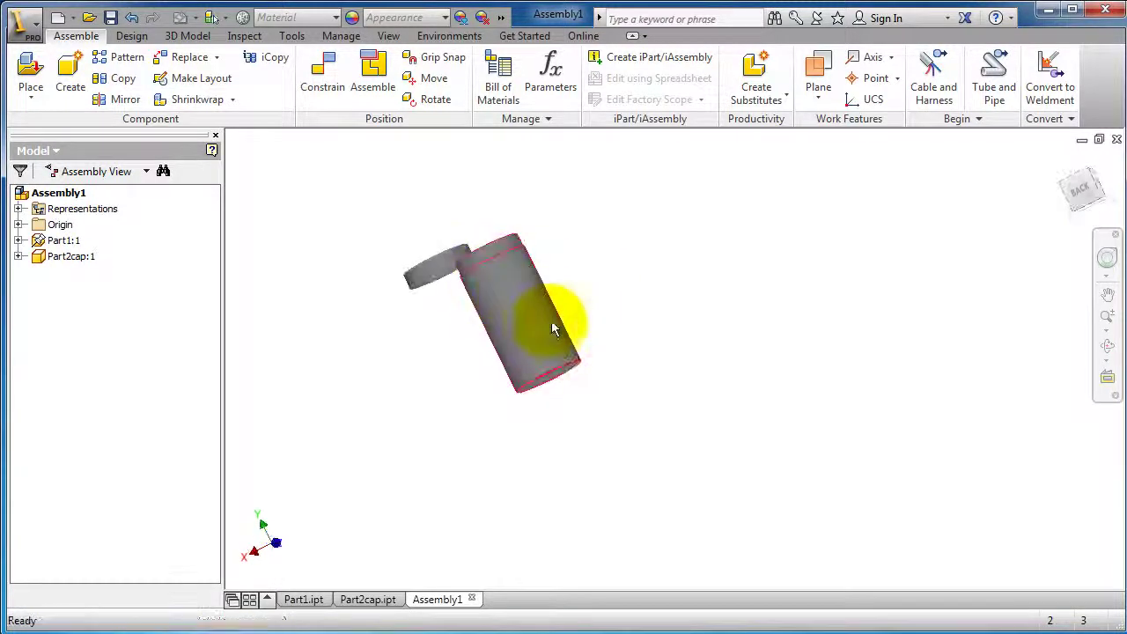
{"action": "left_click", "coordinate": [351, 18]}
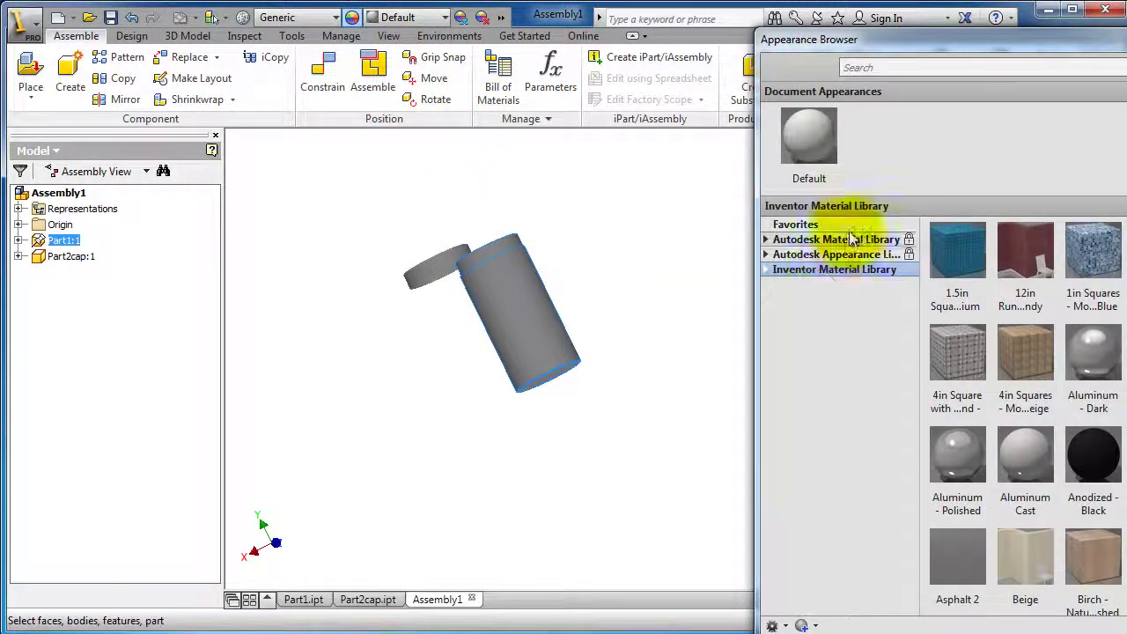
{"action": "left_click_drag", "start_coordinate": [965, 246], "coordinate": [802, 132]}
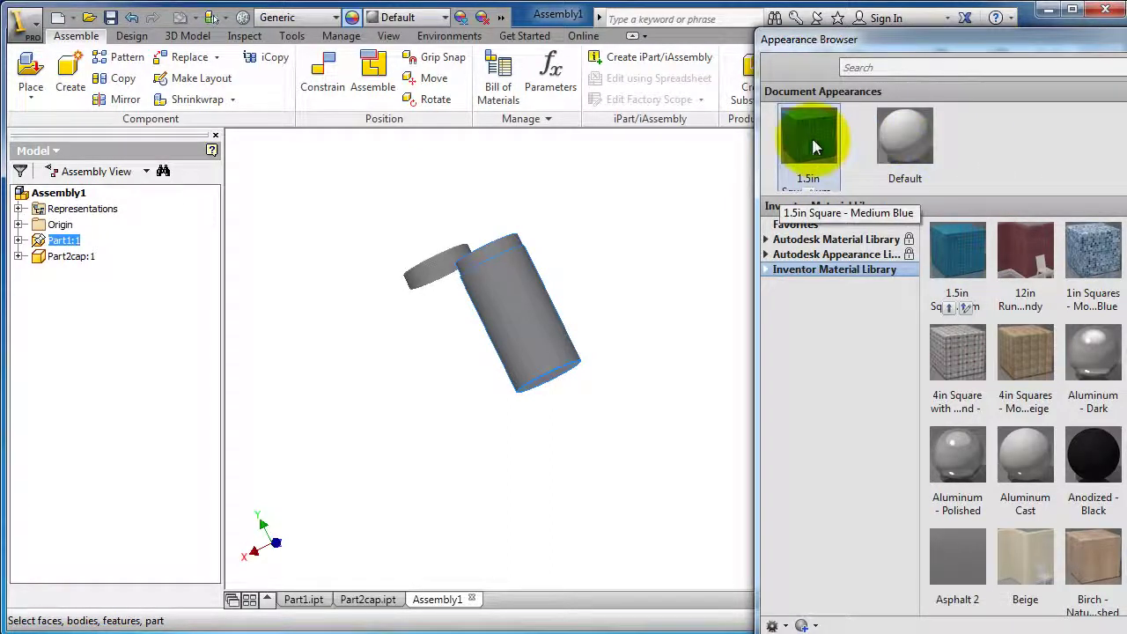
{"action": "left_click_drag", "start_coordinate": [449, 418], "coordinate": [506, 350]}
{"action": "middle_click_drag", "start_coordinate": [571, 351], "coordinate": [496, 288], "text": "shift"}
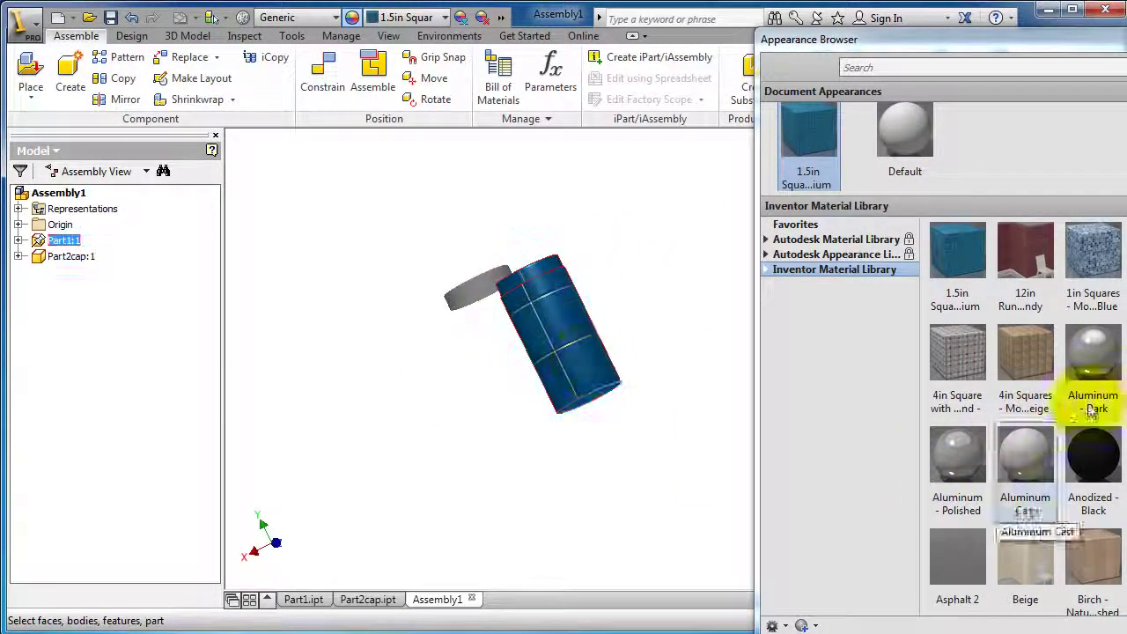
- Add the blue 1in Squares appearance from the Inventor Material Library to the document and apply it to the lid
{"action": "left_click_drag", "start_coordinate": [1088, 280], "coordinate": [1081, 225]}
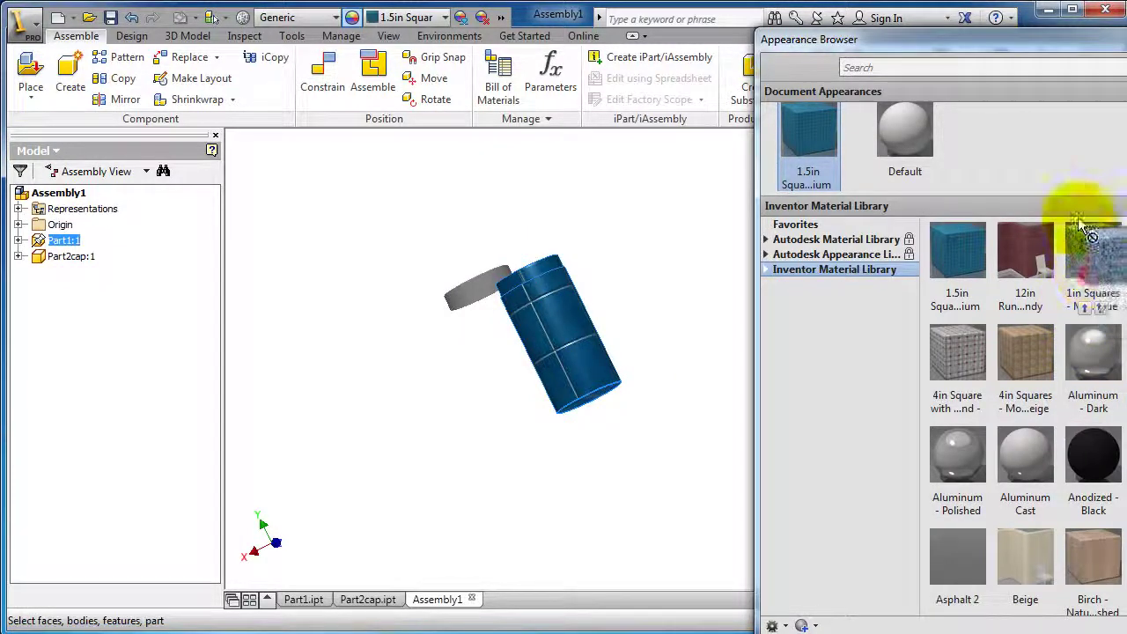
{"action": "left_click_drag", "start_coordinate": [1014, 152], "coordinate": [997, 122]}
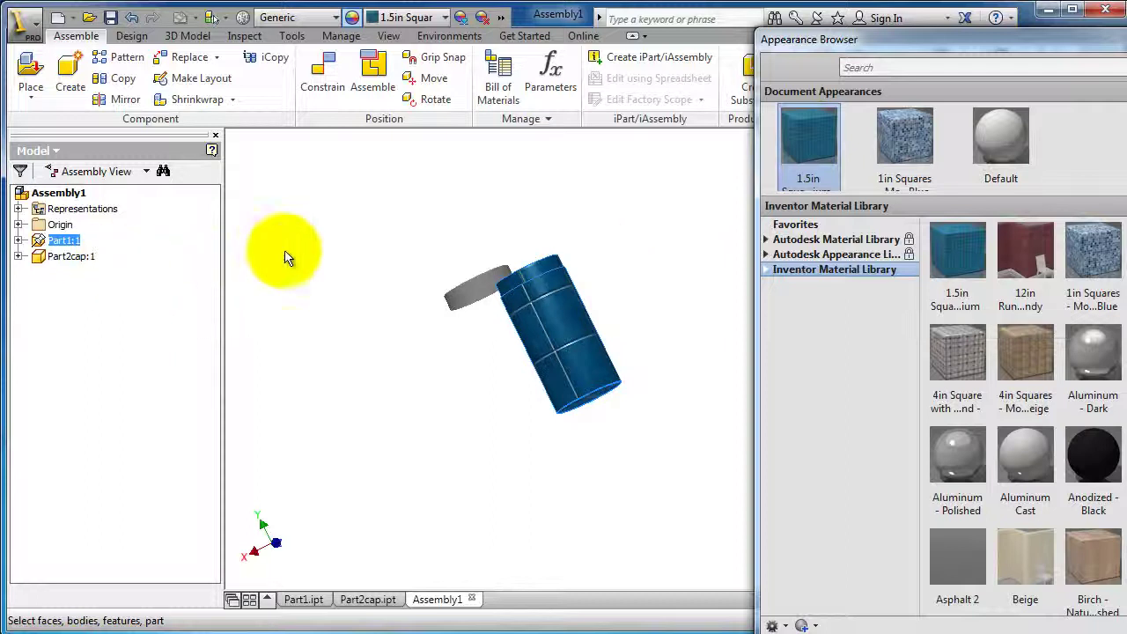
{"action": "left_click", "coordinate": [483, 283]}
{"action": "left_click", "coordinate": [898, 131]}
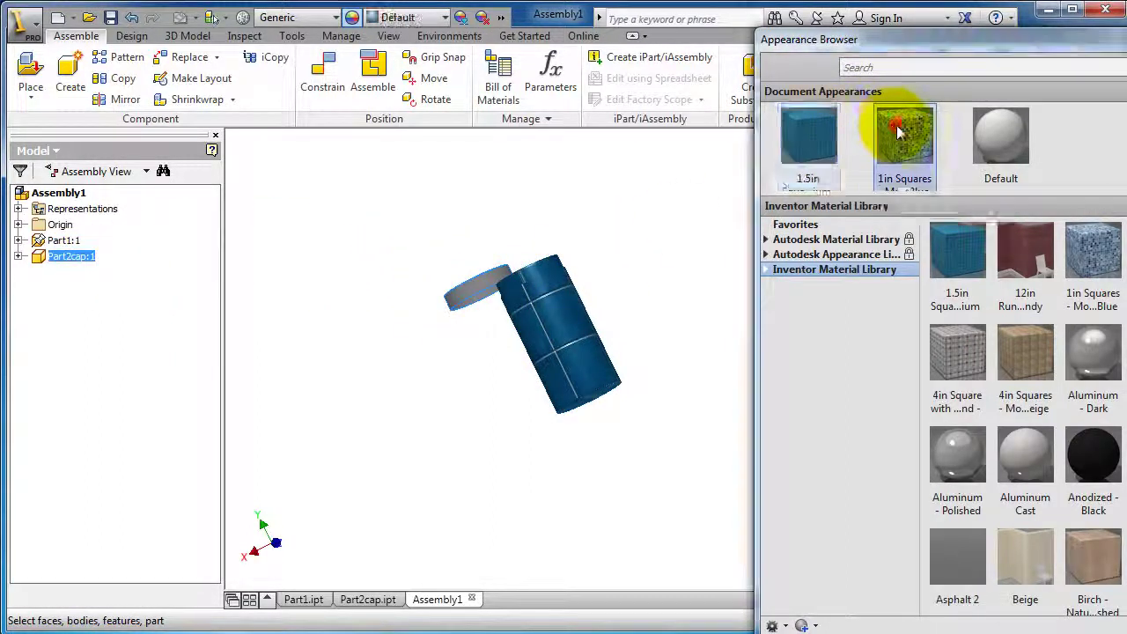
{"action": "middle_click_drag", "start_coordinate": [616, 272], "coordinate": [674, 280]}
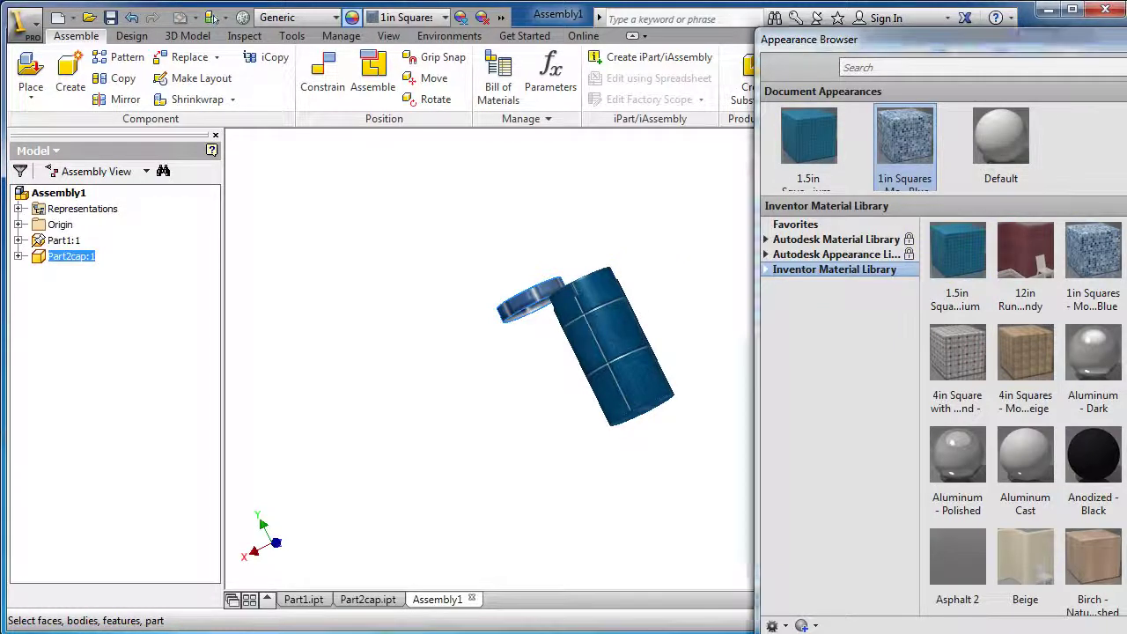
{"action": "key", "text": "Escape"}
- Start placing a mate constraint between the lid and the can body
{"action": "middle_click_drag", "start_coordinate": [722, 234], "coordinate": [708, 291], "text": "shift"}
{"action": "scroll", "coordinate": [491, 270], "scroll_direction": "up", "scroll_amount": 3}
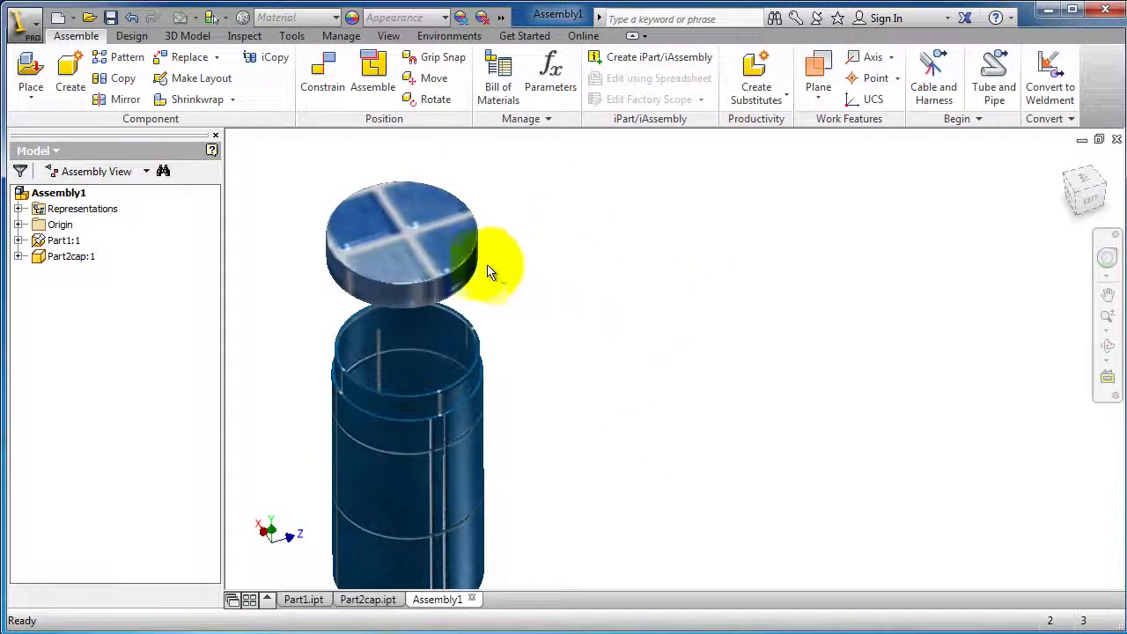
{"action": "scroll", "coordinate": [415, 259], "scroll_direction": "up", "scroll_amount": 2}
{"action": "middle_click_drag", "start_coordinate": [415, 259], "coordinate": [644, 297], "text": "shift"}
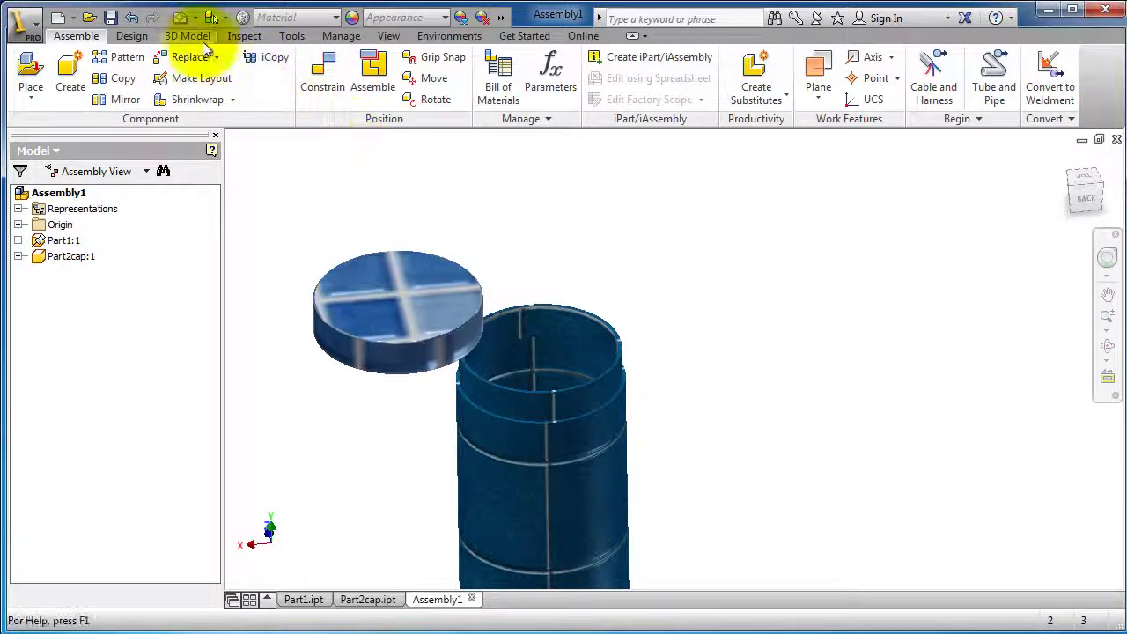
{"action": "left_click", "coordinate": [193, 39]}
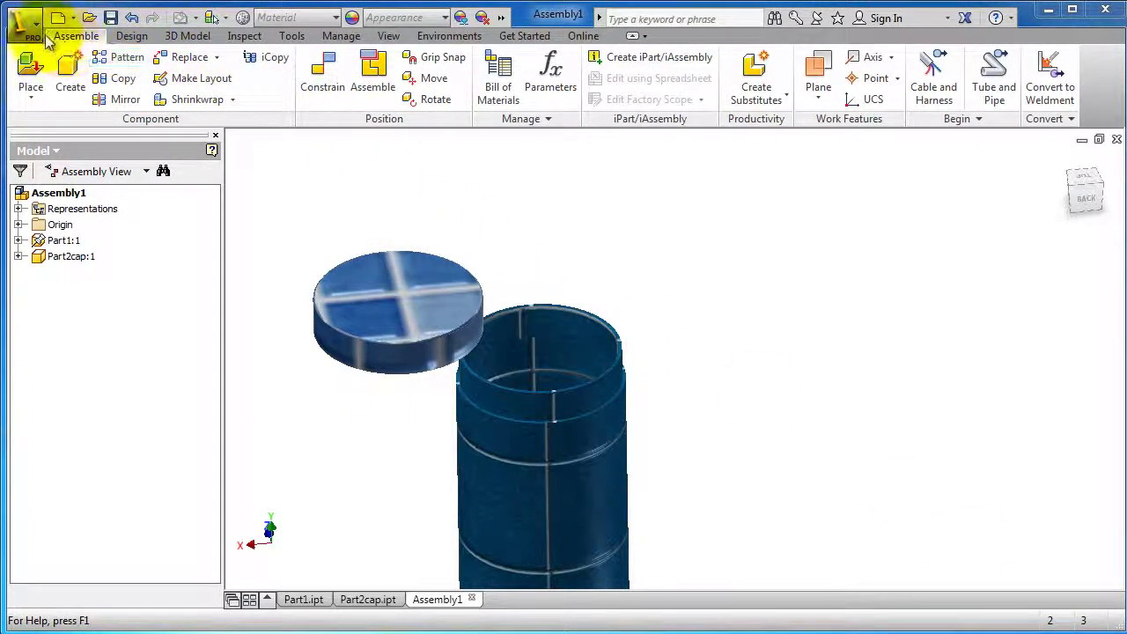
{"action": "left_click", "coordinate": [320, 73]}
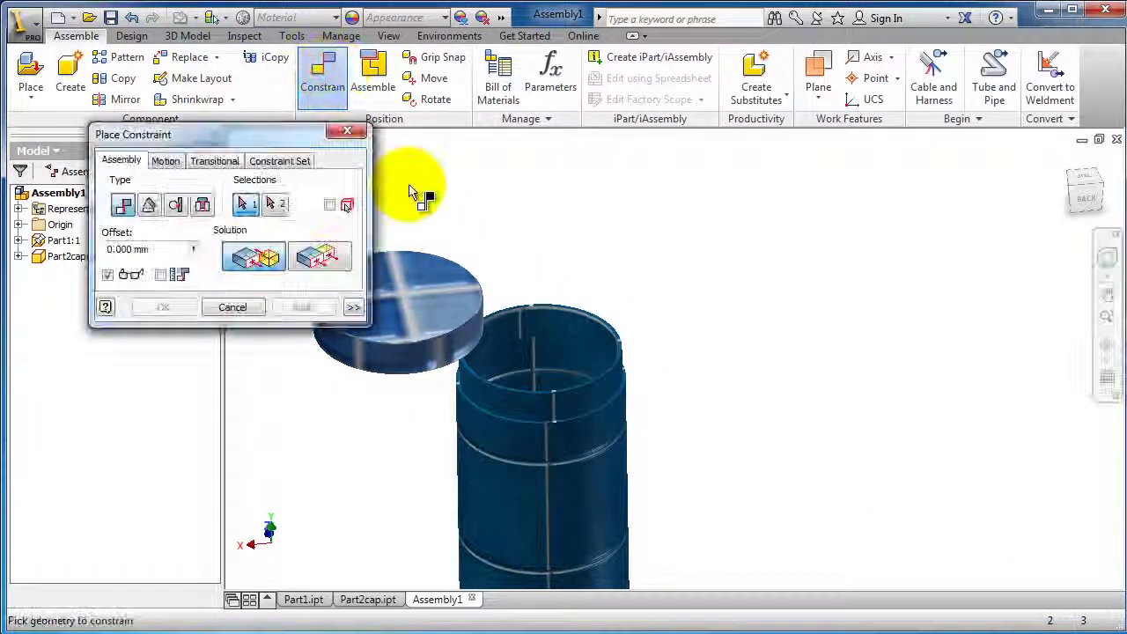